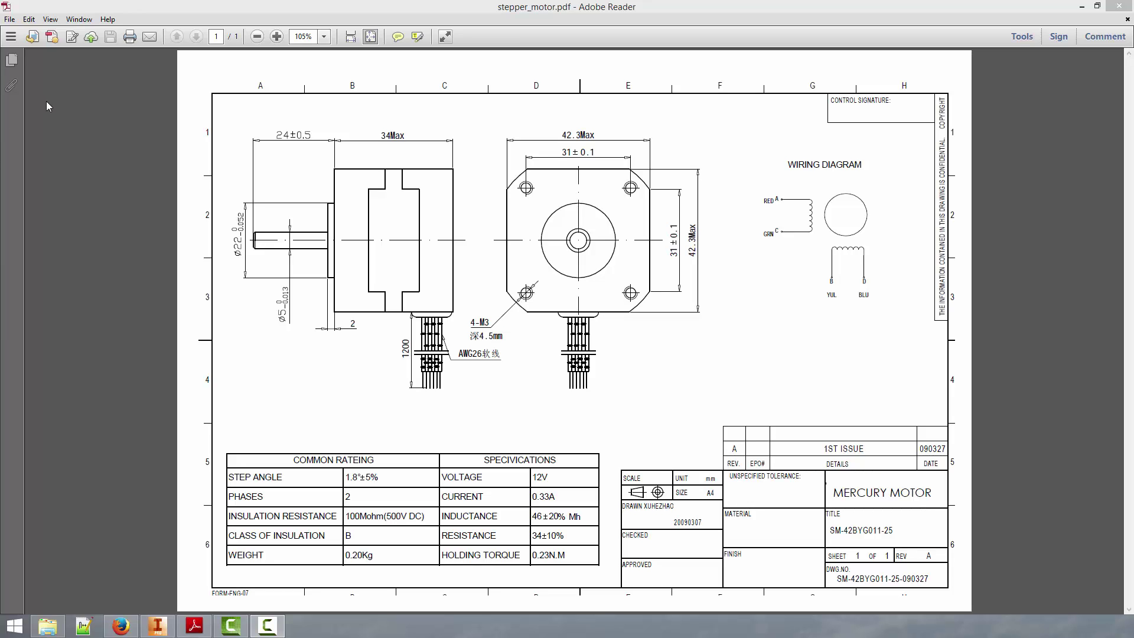
After reviewing stepper_motor.pdf, bring Inventor's Create New File dialog to the front
{"action": "left_click", "coordinate": [159, 627]}
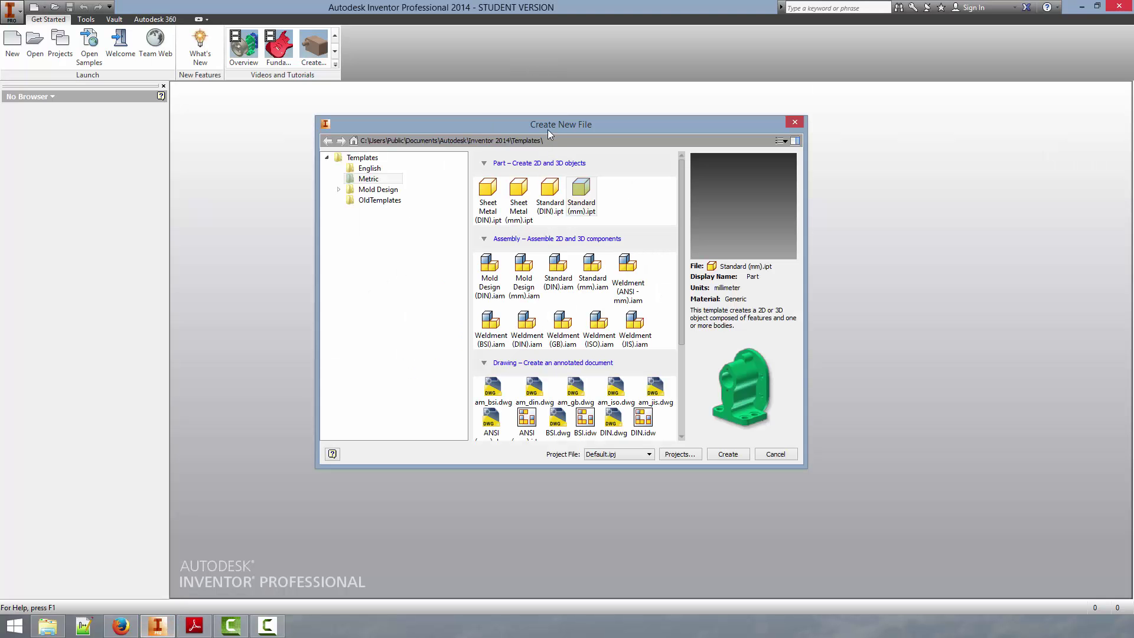
Create a part from Standard (mm).ipt and start Sketch1 on the XY plane
{"action": "double_click", "coordinate": [586, 193]}
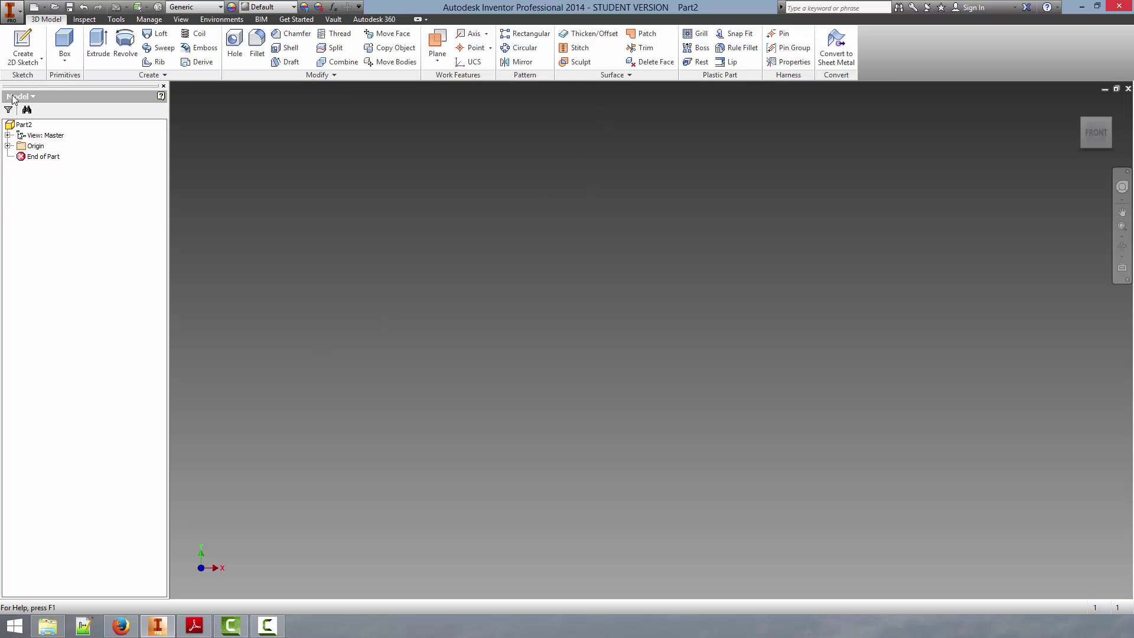
{"action": "left_click", "coordinate": [22, 42]}
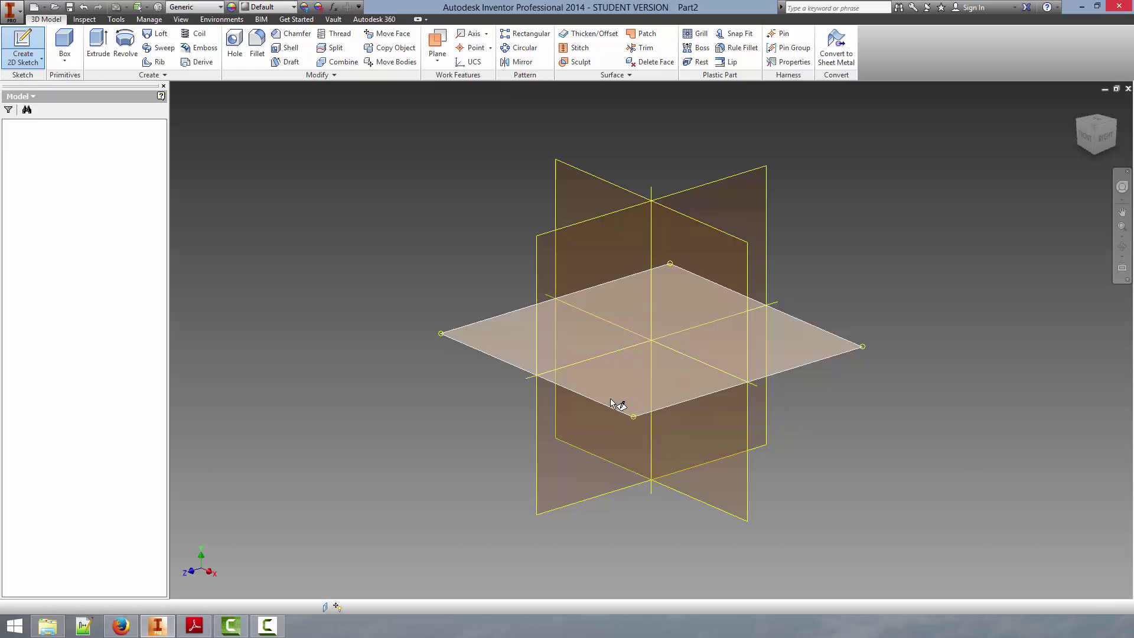
{"action": "left_click", "coordinate": [612, 403]}
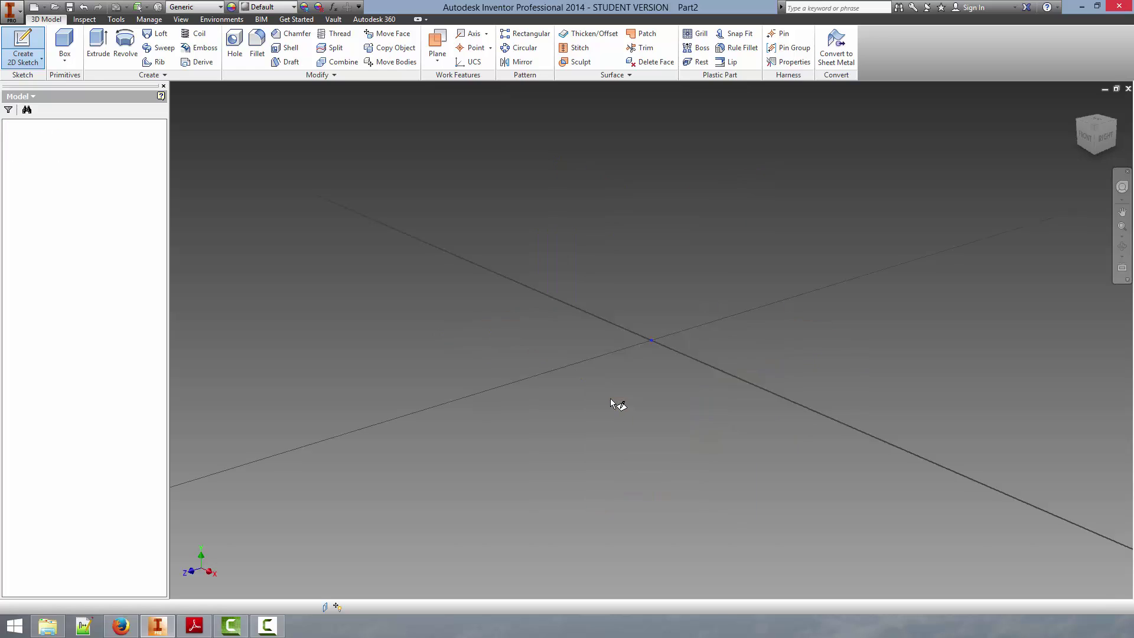
{"action": "left_click", "coordinate": [195, 626]}
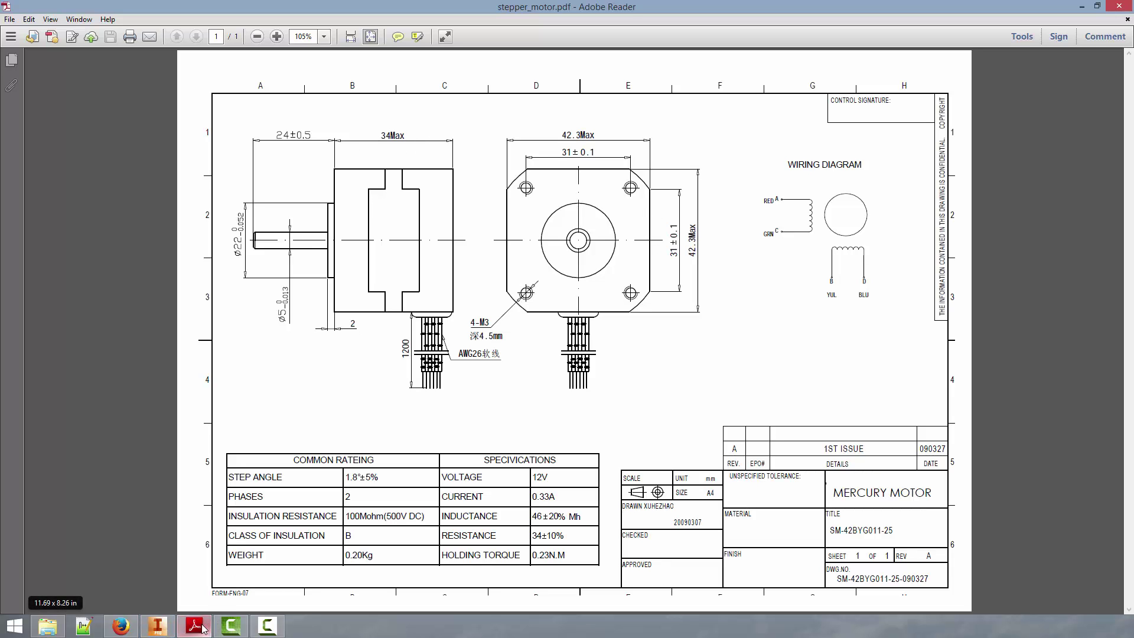
Draw a closed rectangle with lines, starting and ending at the sketch origin
{"action": "left_click", "coordinate": [168, 627]}
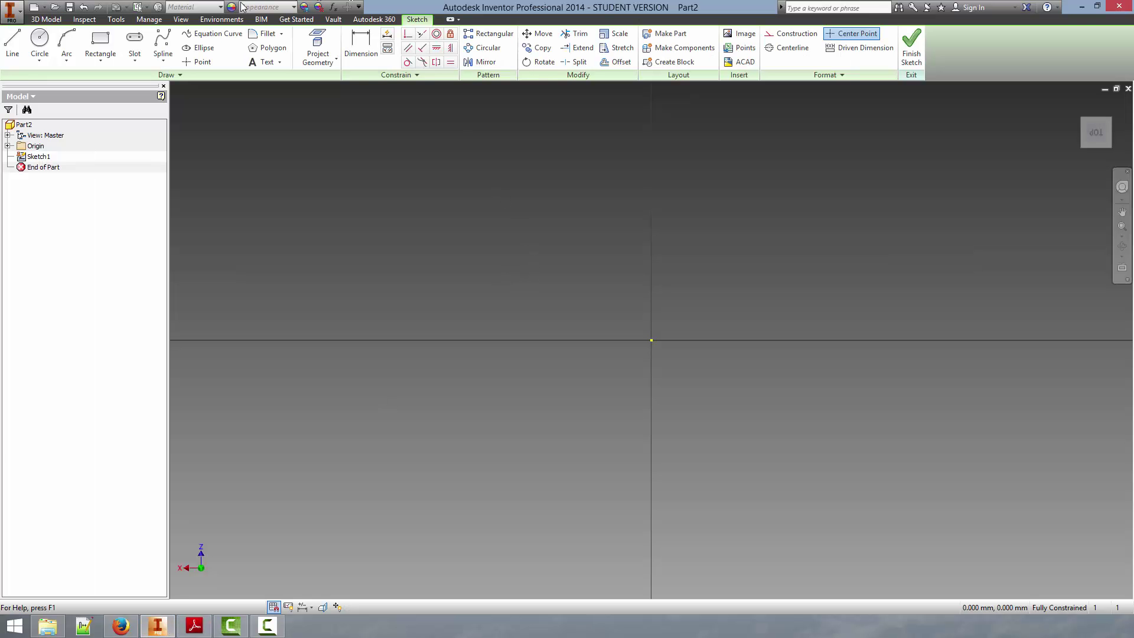
{"action": "left_click", "coordinate": [13, 46]}
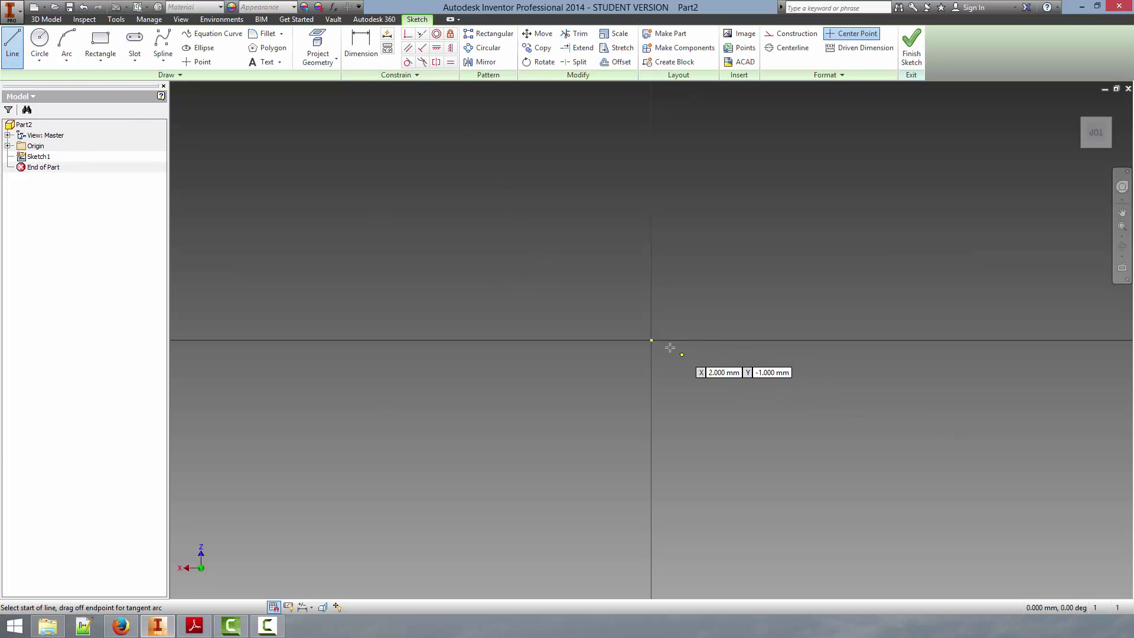
{"action": "left_click", "coordinate": [651, 340]}
{"action": "left_click", "coordinate": [886, 341]}
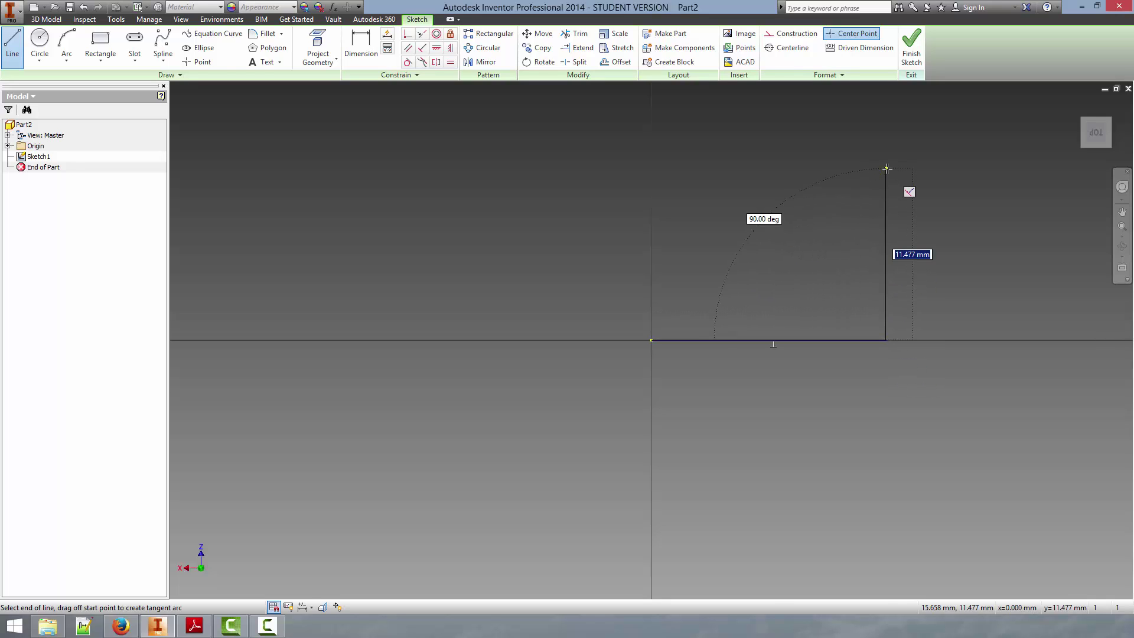
{"action": "left_click", "coordinate": [886, 169]}
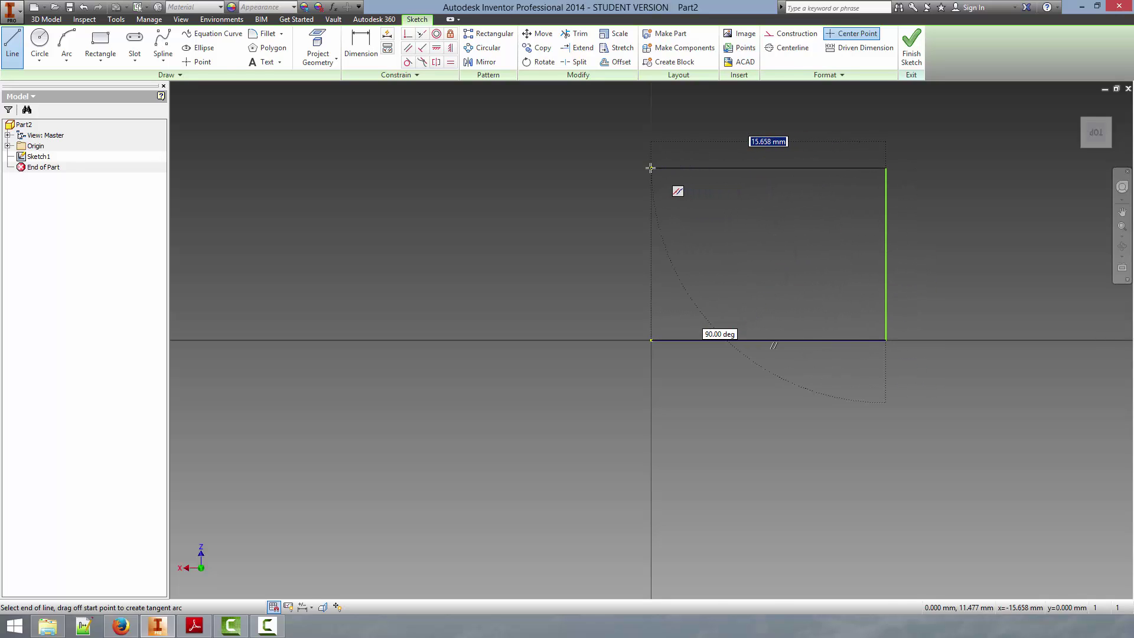
{"action": "left_click", "coordinate": [651, 169]}
{"action": "left_click", "coordinate": [652, 340]}
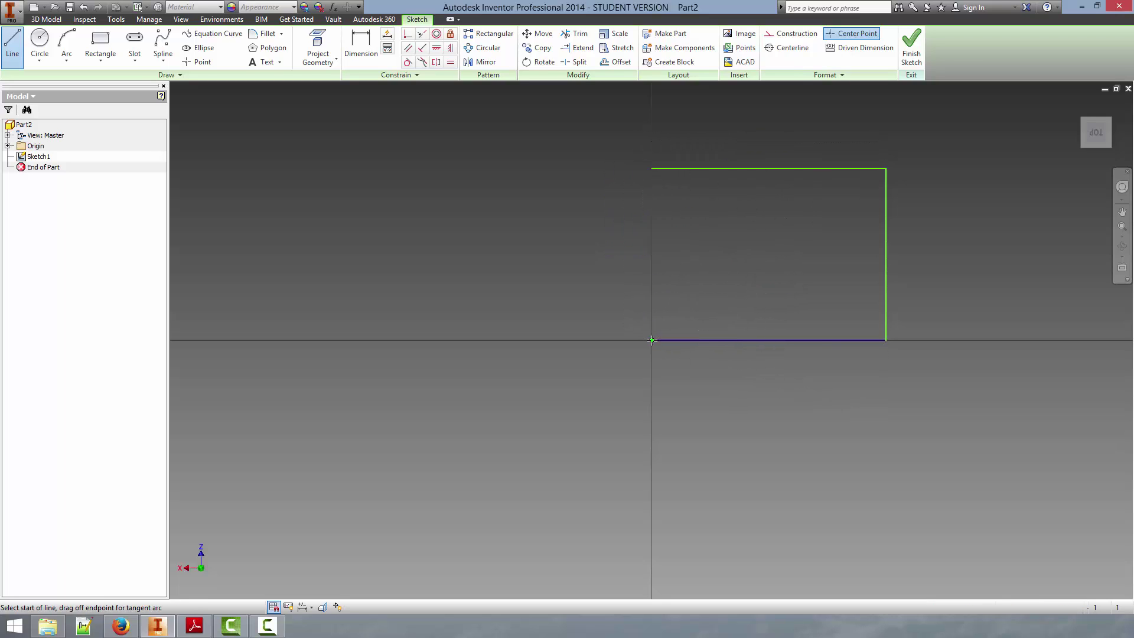
Dimension the rectangle's width to 42.3 mm, checking the drawing for the value
{"action": "key", "text": "d"}
{"action": "left_click", "coordinate": [651, 247]}
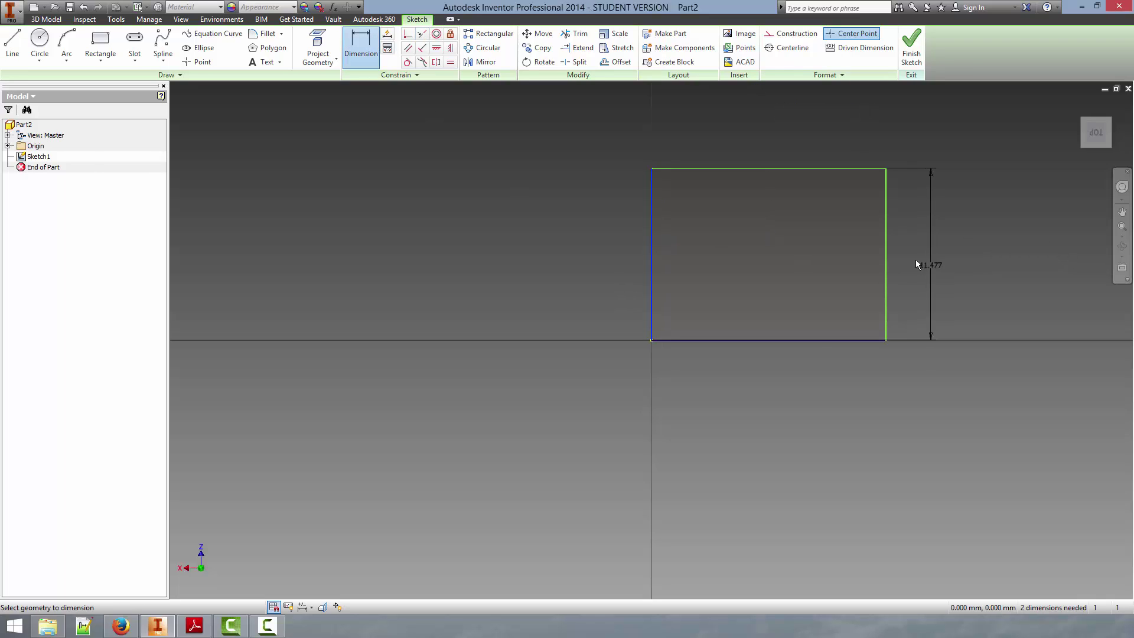
{"action": "left_click", "coordinate": [886, 254]}
{"action": "left_click", "coordinate": [776, 378]}
{"action": "left_click", "coordinate": [766, 391]}
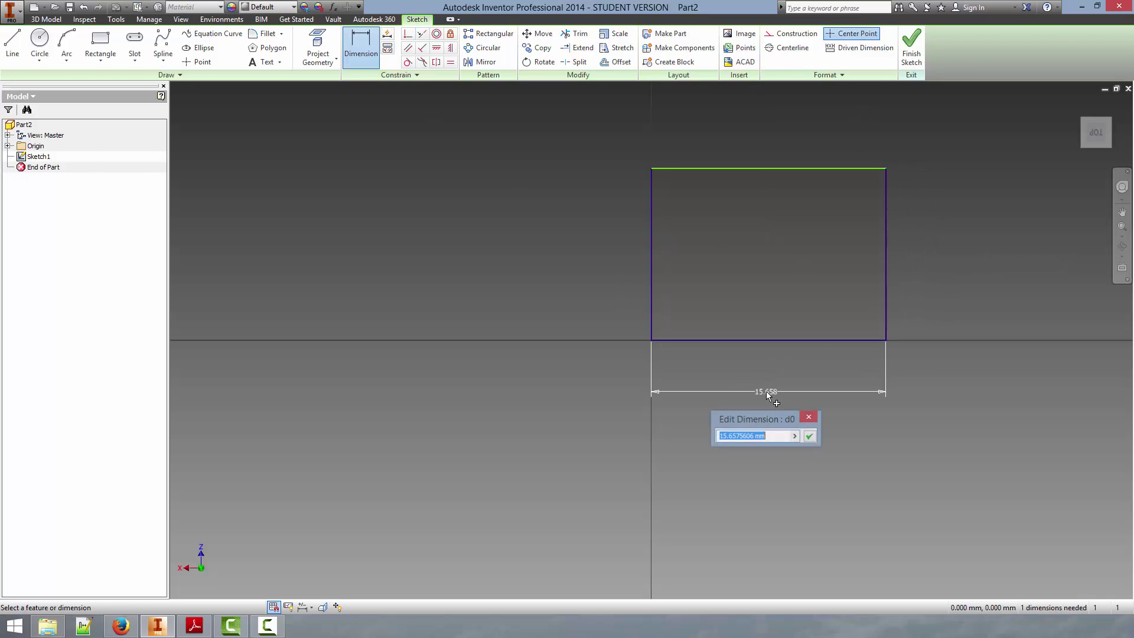
{"action": "left_click", "coordinate": [189, 624]}
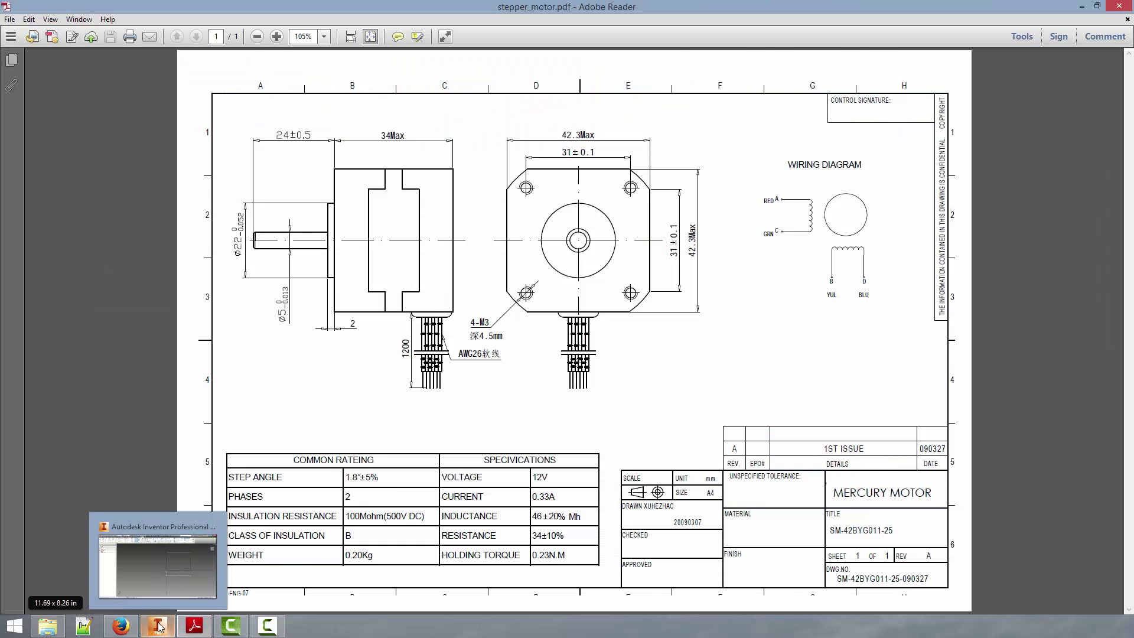
{"action": "left_click", "coordinate": [158, 626]}
{"action": "type", "text": "42.3"}
{"action": "key", "text": "Return"}
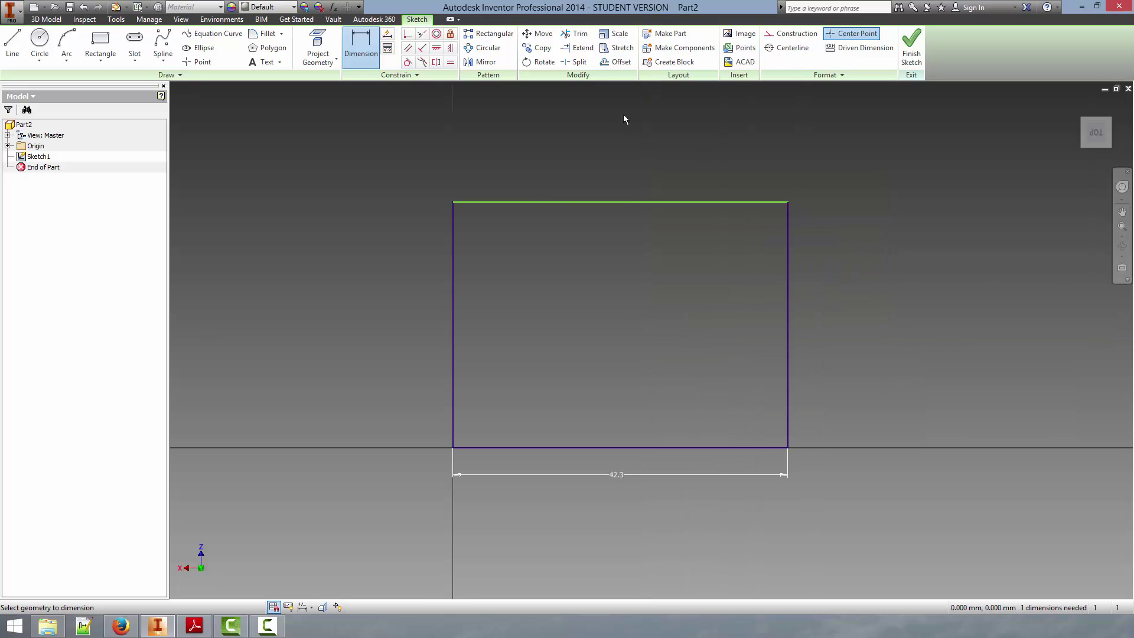
Dimension the rectangle's height to 42.3 mm
{"action": "left_click", "coordinate": [692, 203]}
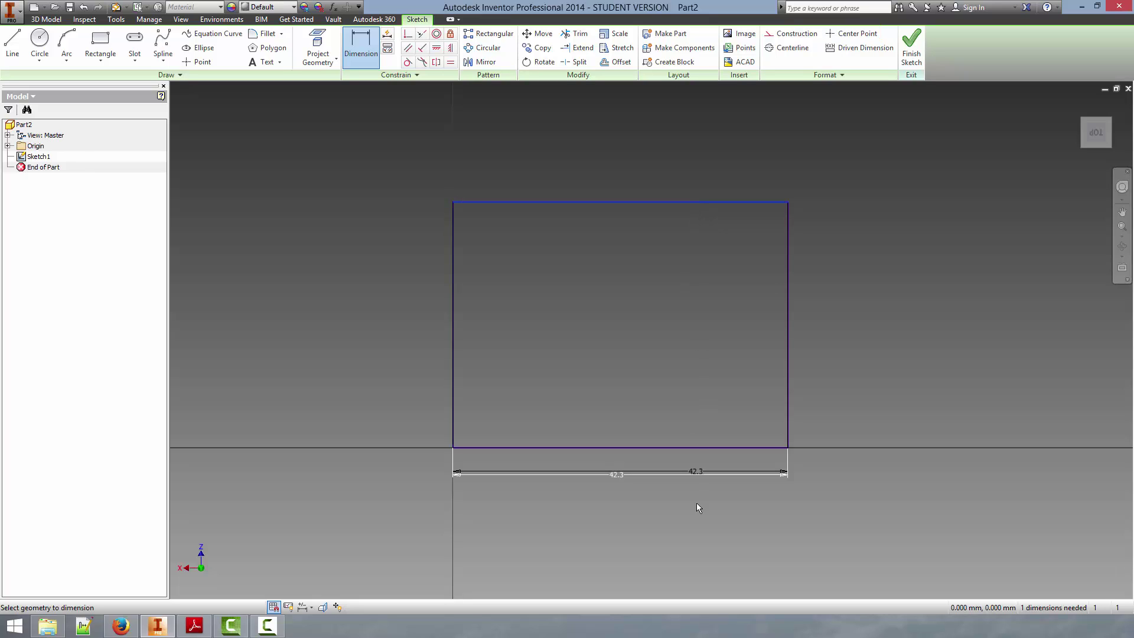
{"action": "left_click", "coordinate": [706, 447]}
{"action": "left_click", "coordinate": [873, 318]}
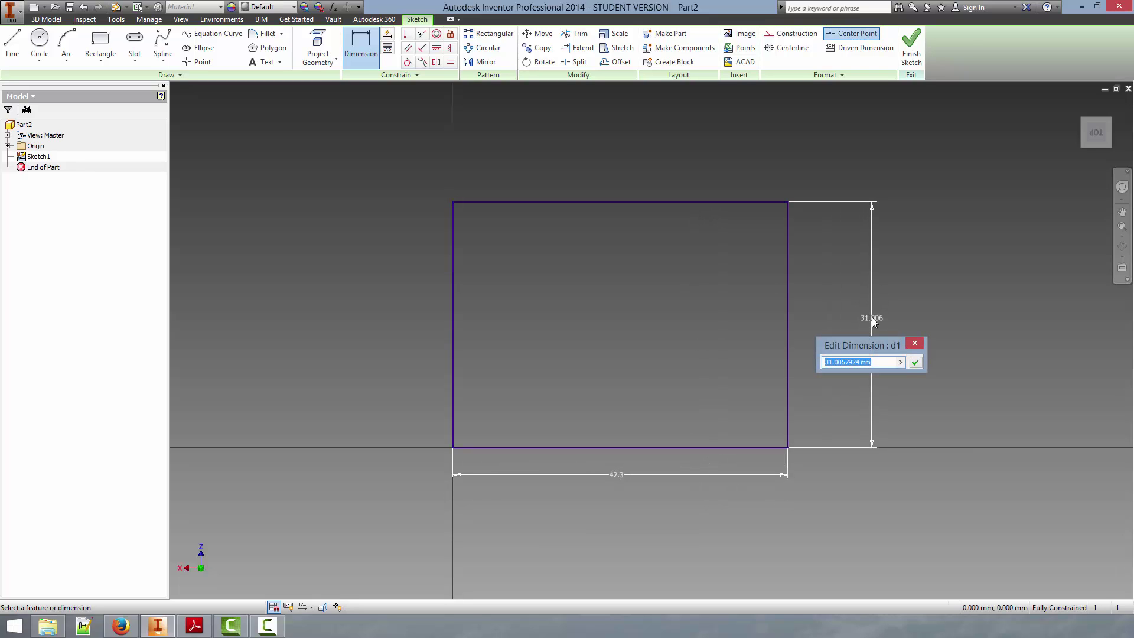
{"action": "type", "text": "42.3"}
{"action": "key", "text": "Return"}
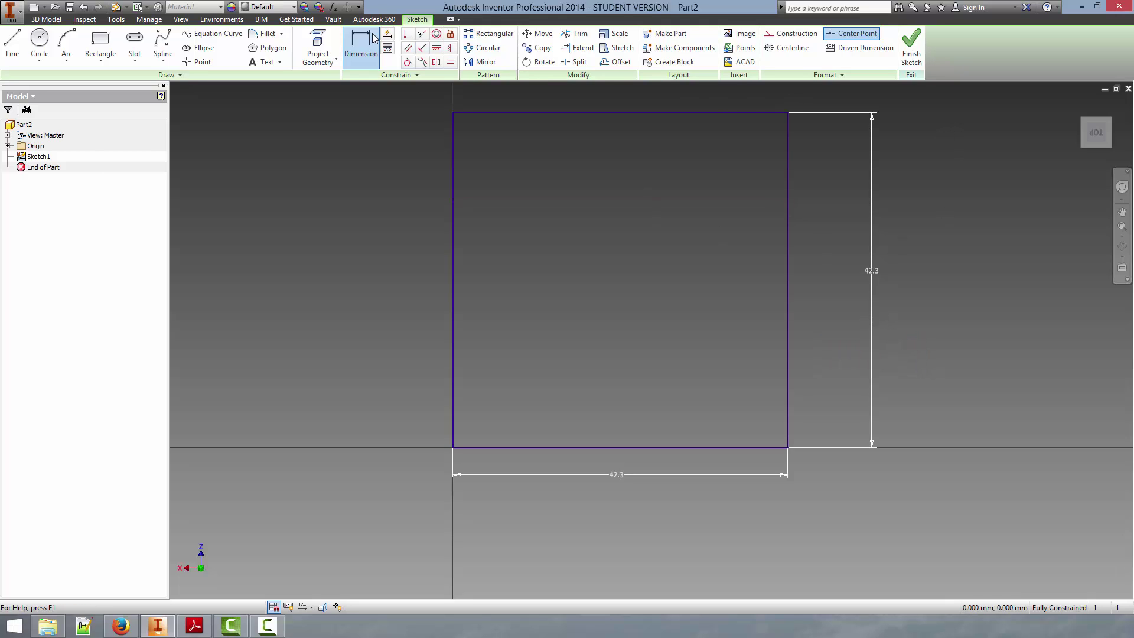
Draw a diagonal line joining adjacent edges at each of the square's four corners
{"action": "left_click", "coordinate": [13, 44]}
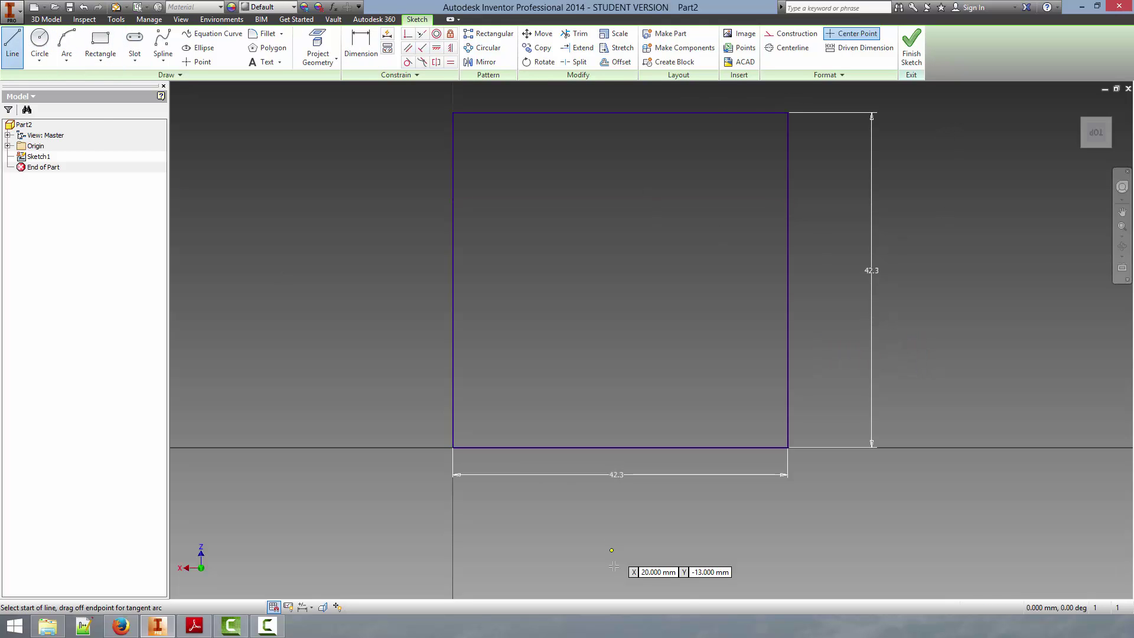
{"action": "left_click", "coordinate": [453, 411]}
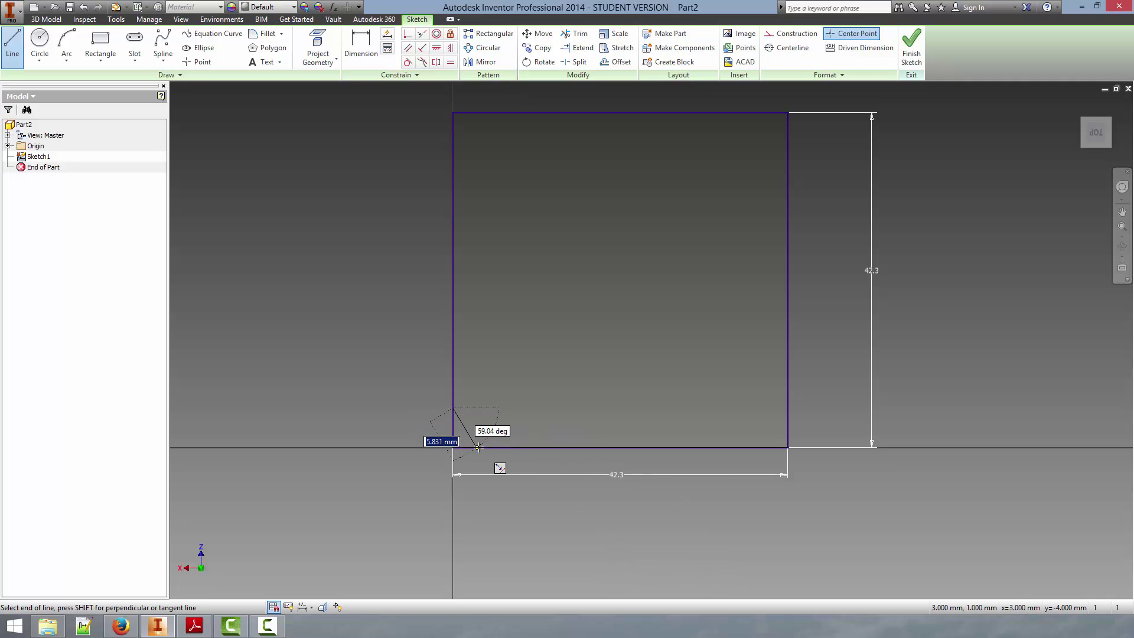
{"action": "double_click", "coordinate": [481, 447]}
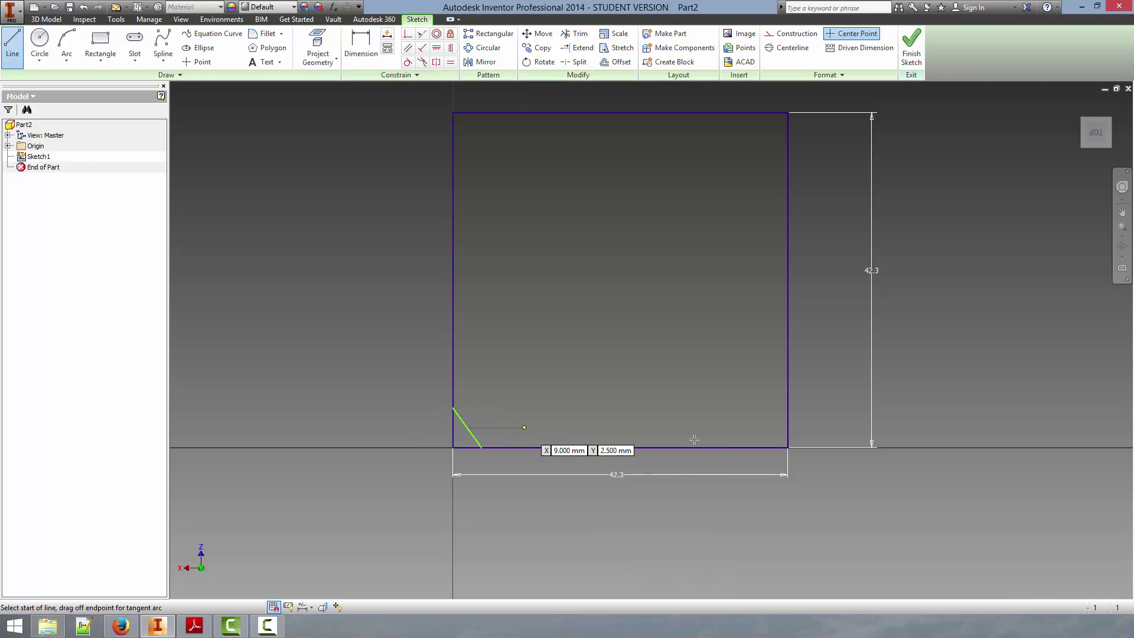
{"action": "left_click", "coordinate": [754, 447]}
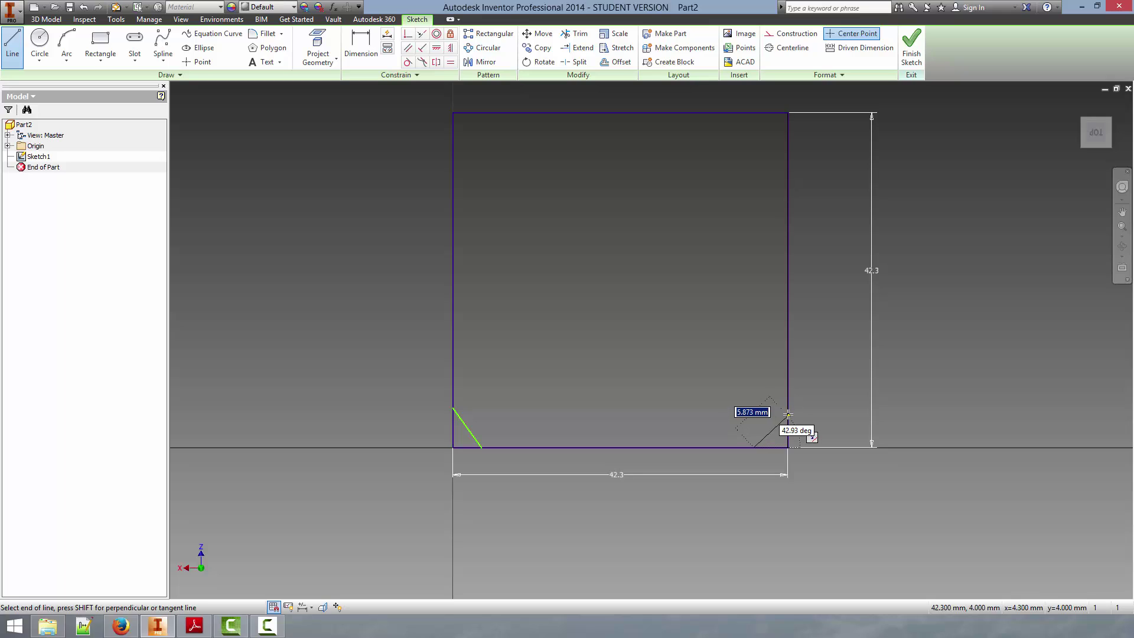
{"action": "double_click", "coordinate": [788, 415]}
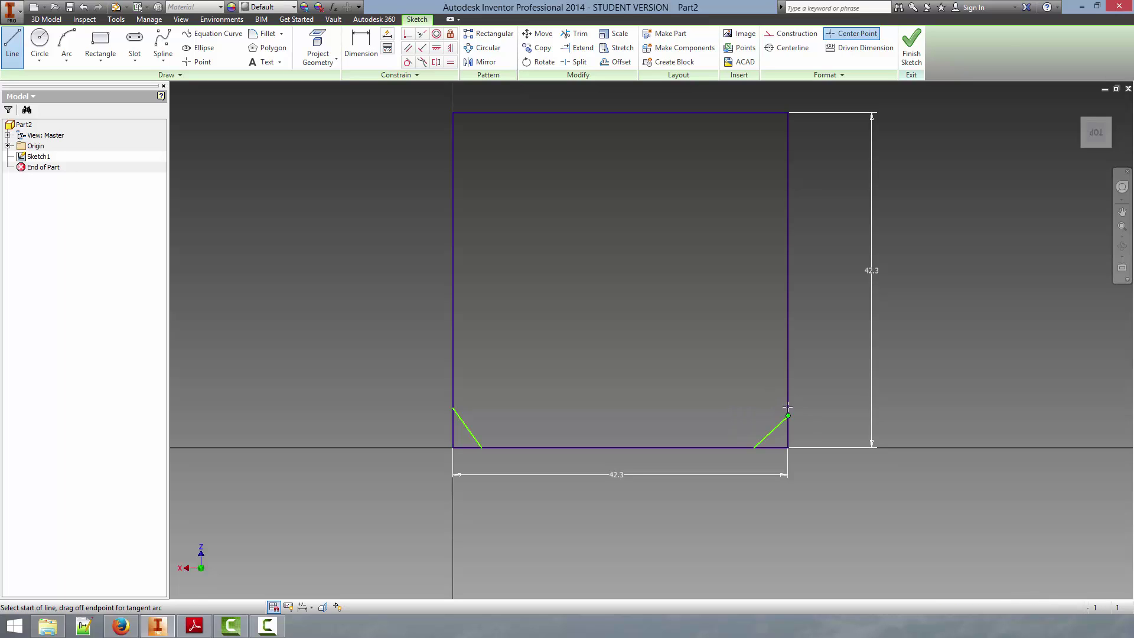
{"action": "left_click", "coordinate": [788, 149]}
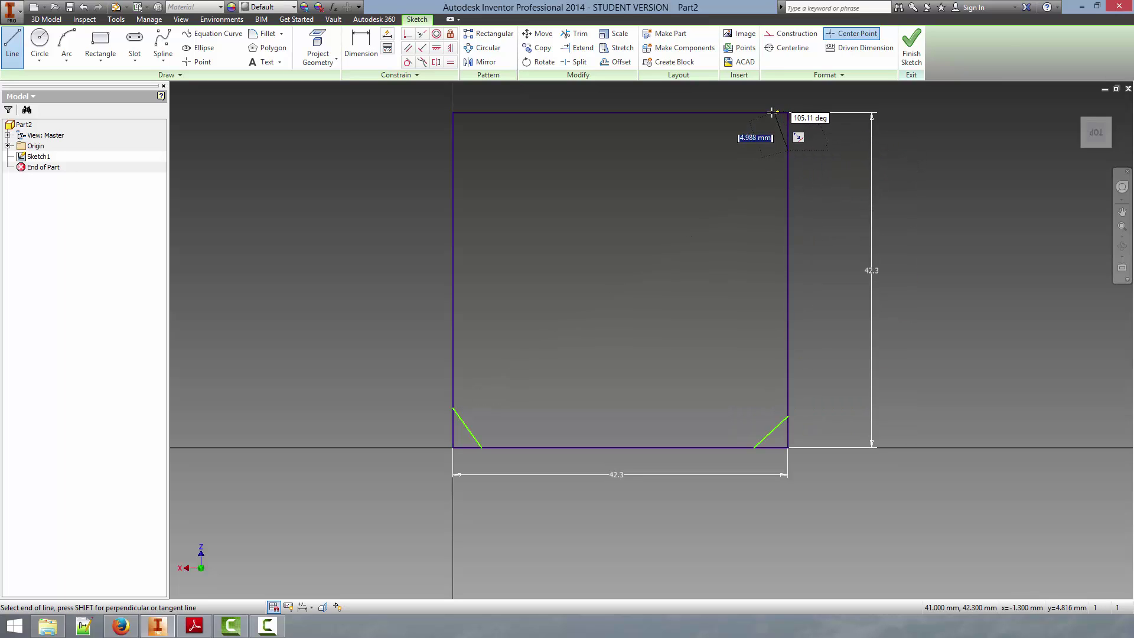
{"action": "double_click", "coordinate": [731, 112]}
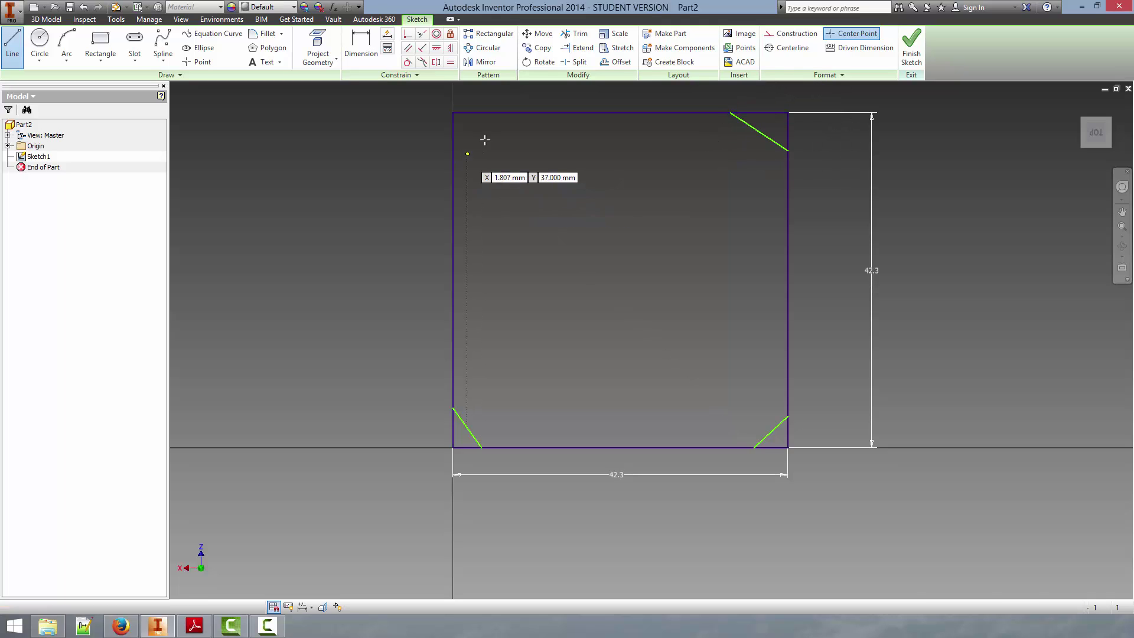
{"action": "left_click", "coordinate": [503, 113]}
{"action": "double_click", "coordinate": [453, 148]}
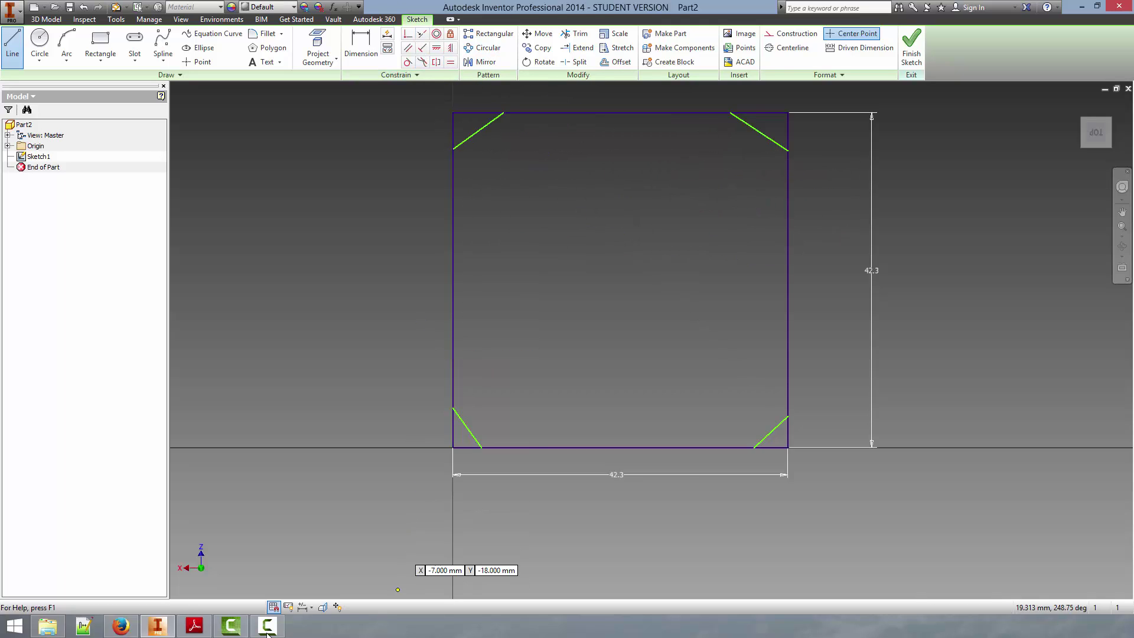
Apply Equal constraints pairwise so all four corner chamfer lines share one length
{"action": "left_click", "coordinate": [195, 626]}
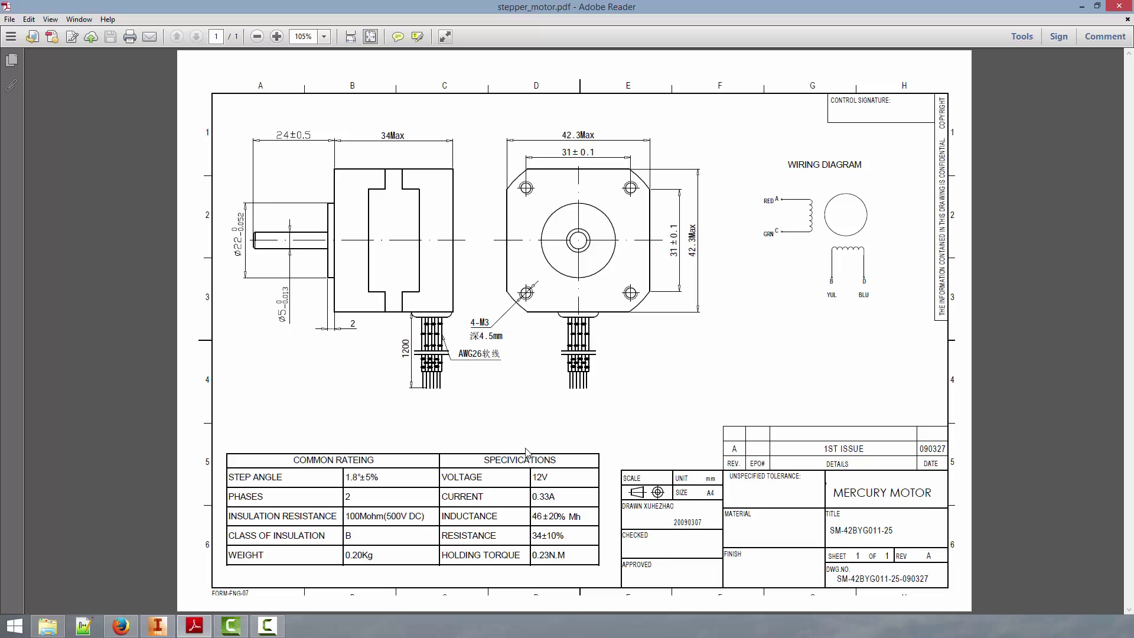
{"action": "left_click", "coordinate": [157, 626]}
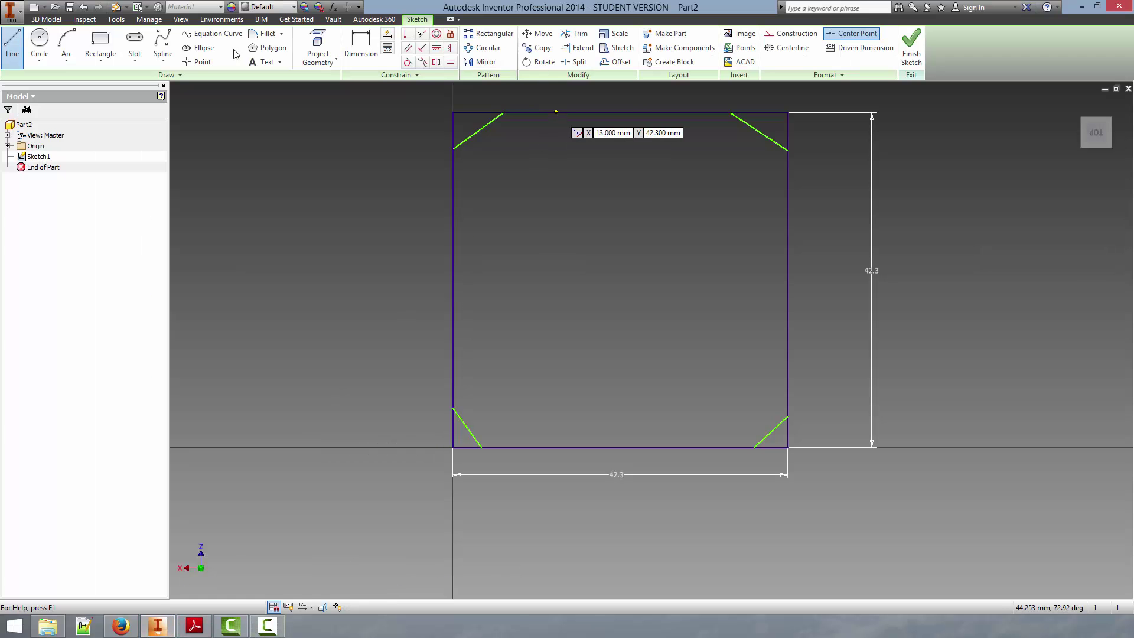
{"action": "left_click", "coordinate": [450, 61]}
{"action": "left_click", "coordinate": [487, 124]}
{"action": "left_click", "coordinate": [753, 128]}
{"action": "left_click", "coordinate": [760, 133]}
{"action": "left_click", "coordinate": [772, 426]}
{"action": "left_click", "coordinate": [771, 427]}
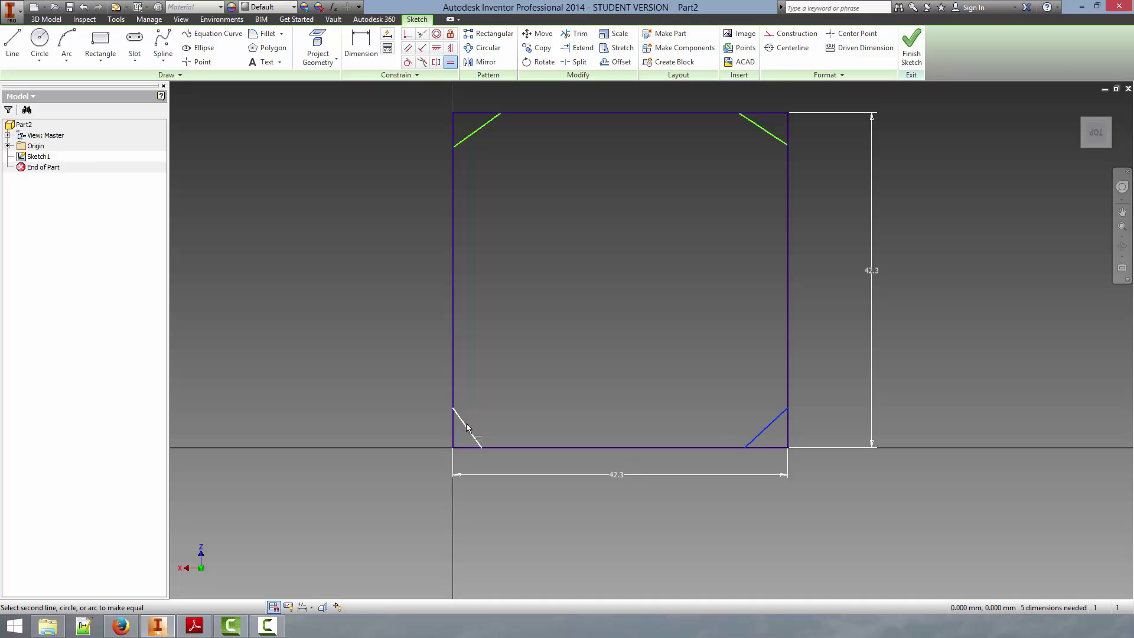
{"action": "left_click", "coordinate": [467, 425]}
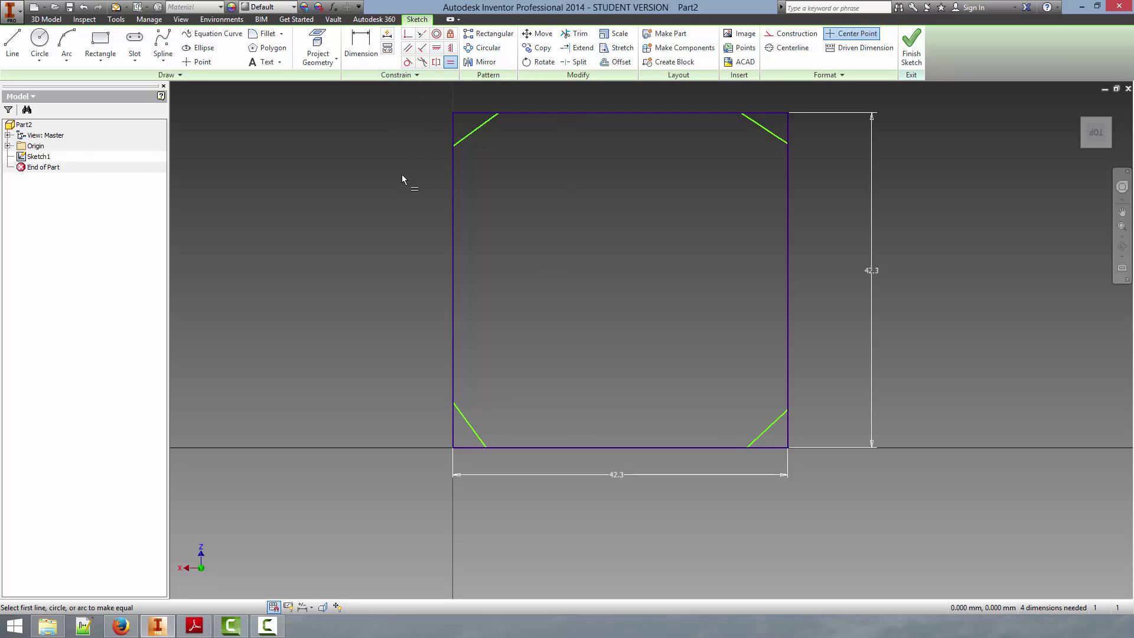
{"action": "left_click", "coordinate": [771, 427]}
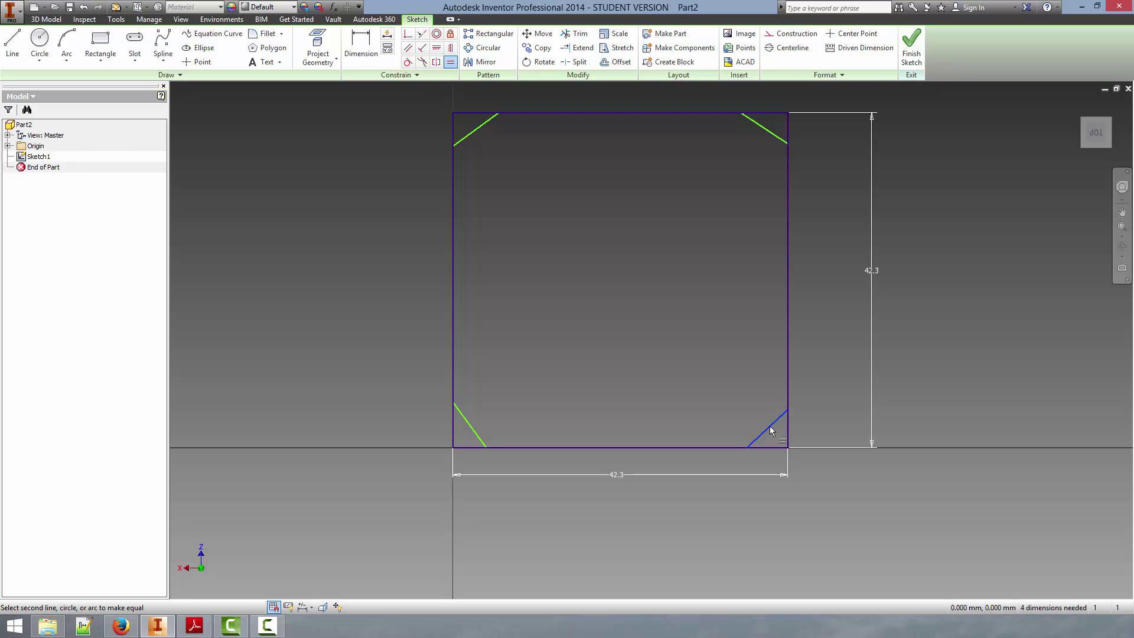
{"action": "key", "text": "Escape"}
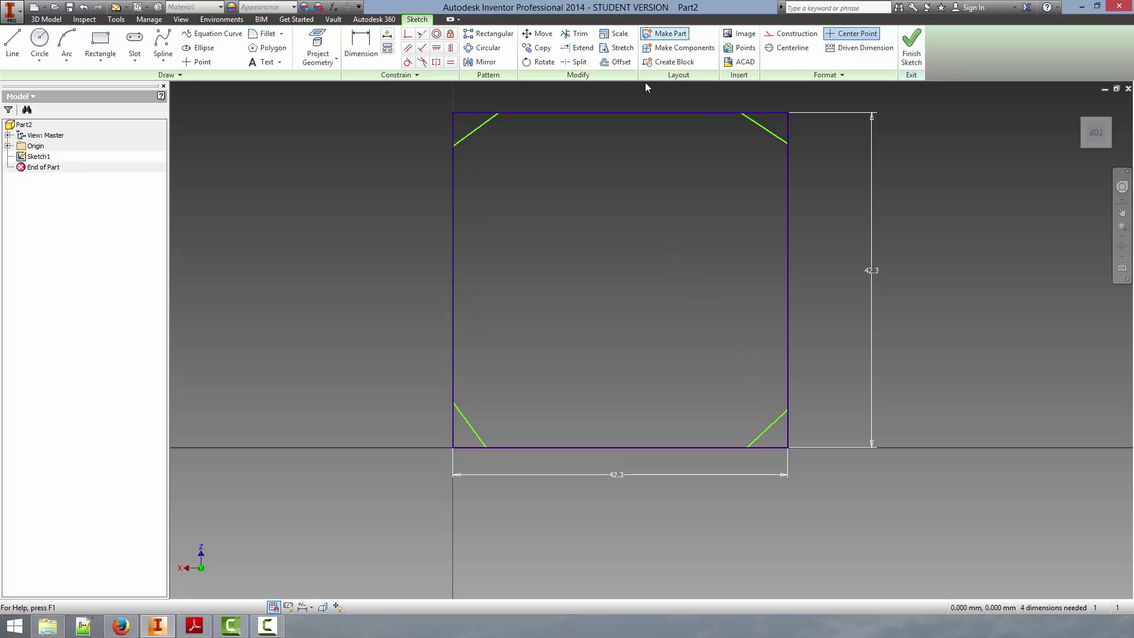
Dimension the top-right chamfer at 45° and the top edge between chamfers at 31 mm
{"action": "left_click", "coordinate": [362, 47]}
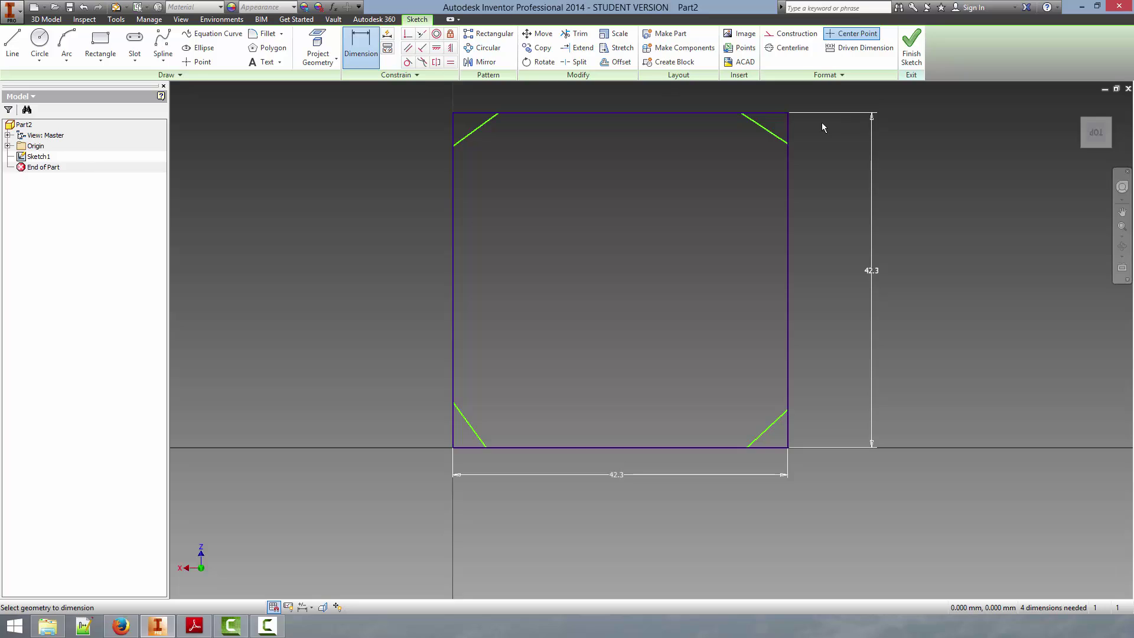
{"action": "left_click", "coordinate": [765, 113]}
{"action": "left_click", "coordinate": [770, 130]}
{"action": "left_click", "coordinate": [768, 130]}
{"action": "type", "text": "45"}
{"action": "key", "text": "Return"}
{"action": "left_click", "coordinate": [745, 113]}
{"action": "left_click", "coordinate": [602, 99]}
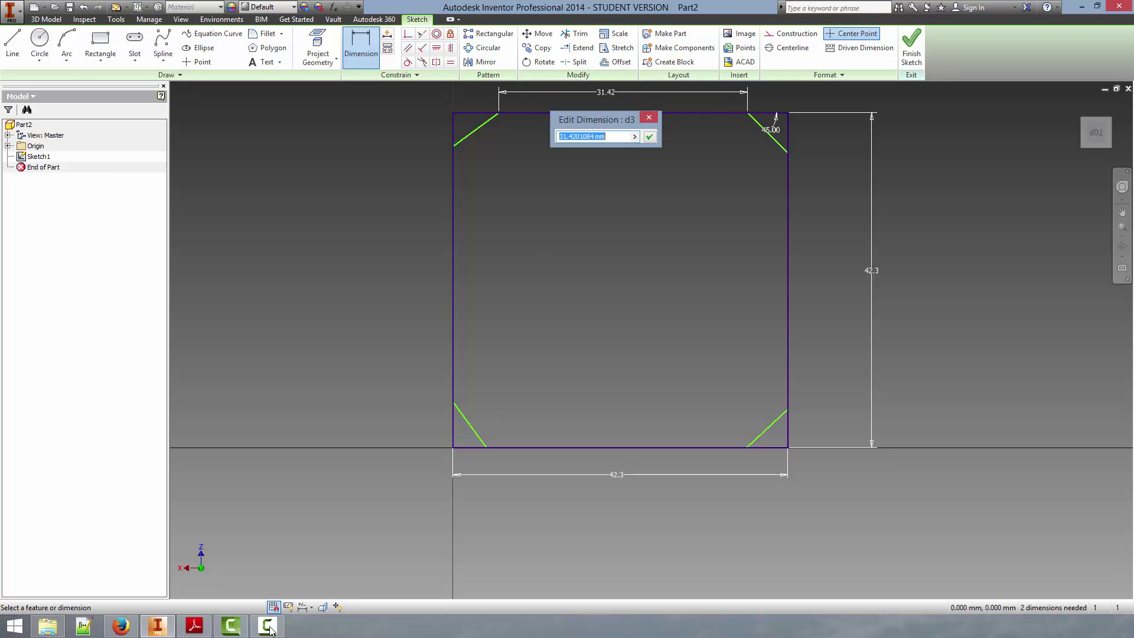
{"action": "left_click", "coordinate": [187, 626]}
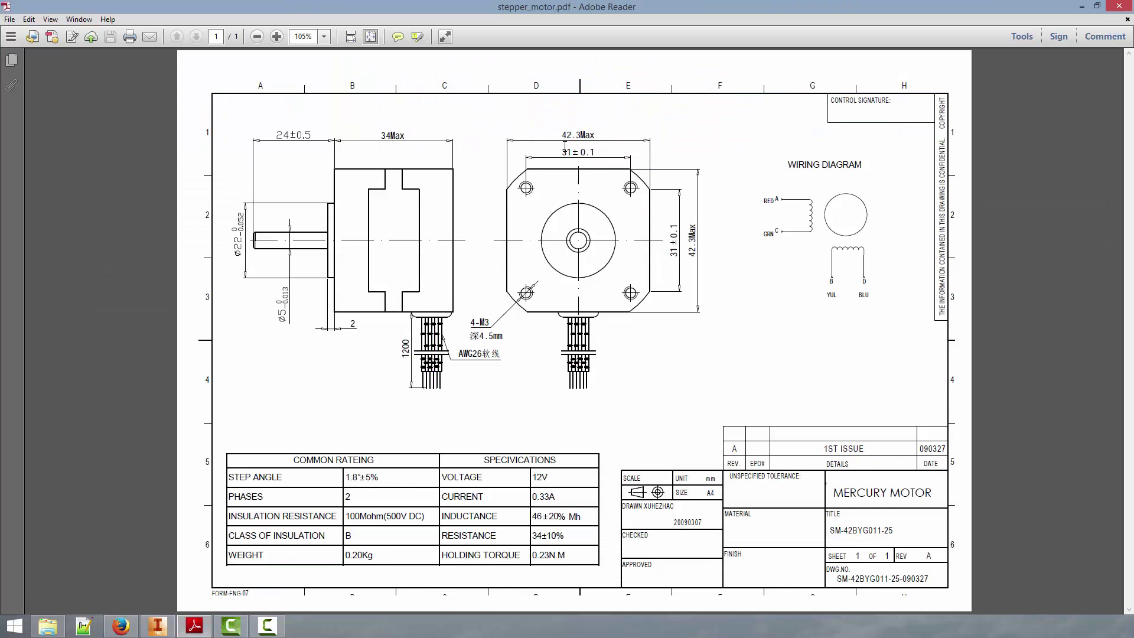
{"action": "left_click", "coordinate": [157, 627]}
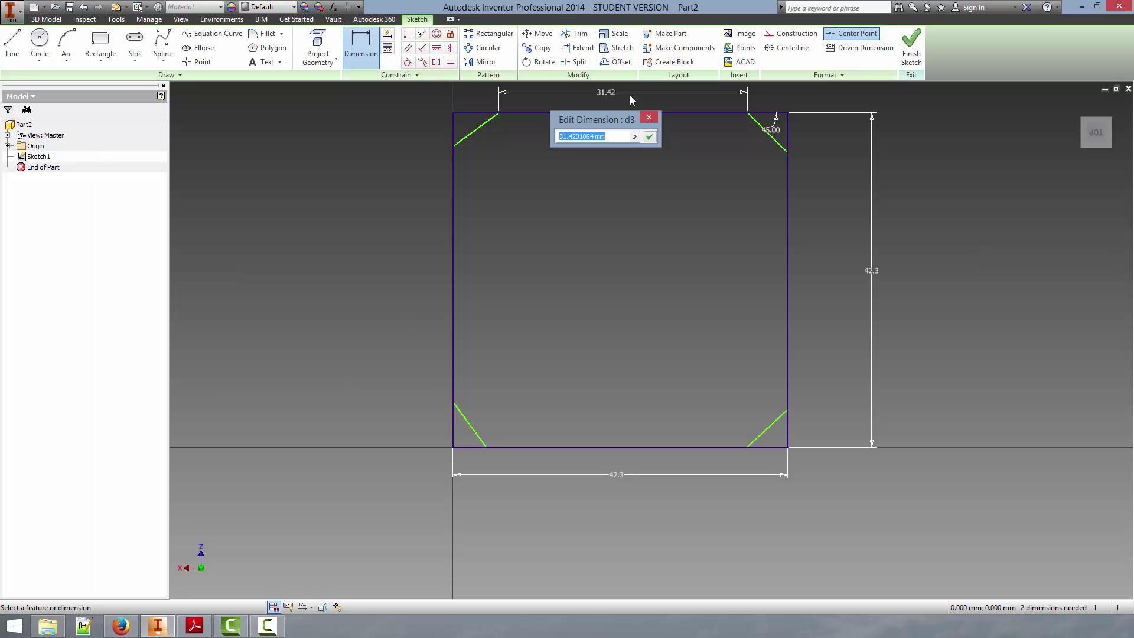
{"action": "type", "text": "31"}
{"action": "key", "text": "Return"}
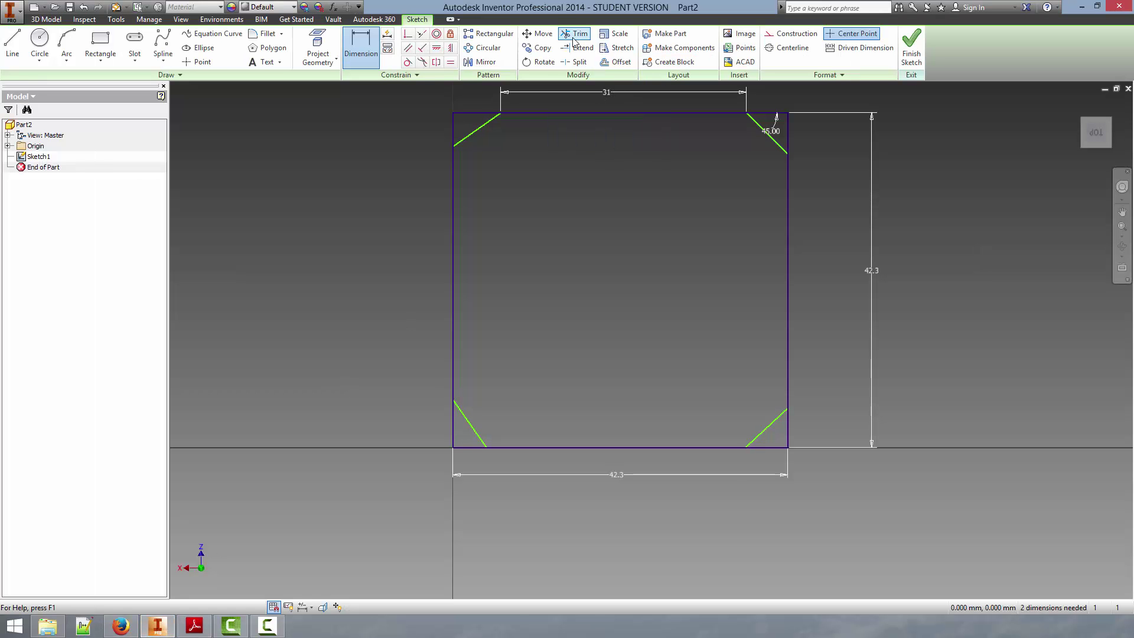
Dimension the right edge between chamfers at 31 mm and the top-left chamfer at 45°
{"action": "left_click", "coordinate": [349, 50]}
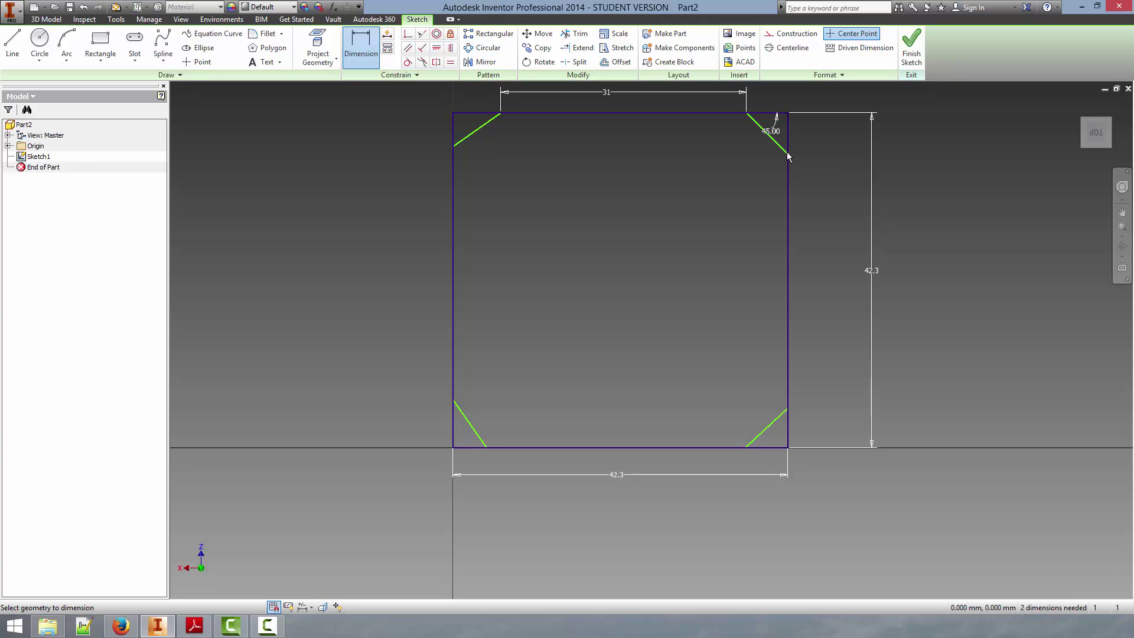
{"action": "left_click", "coordinate": [788, 407]}
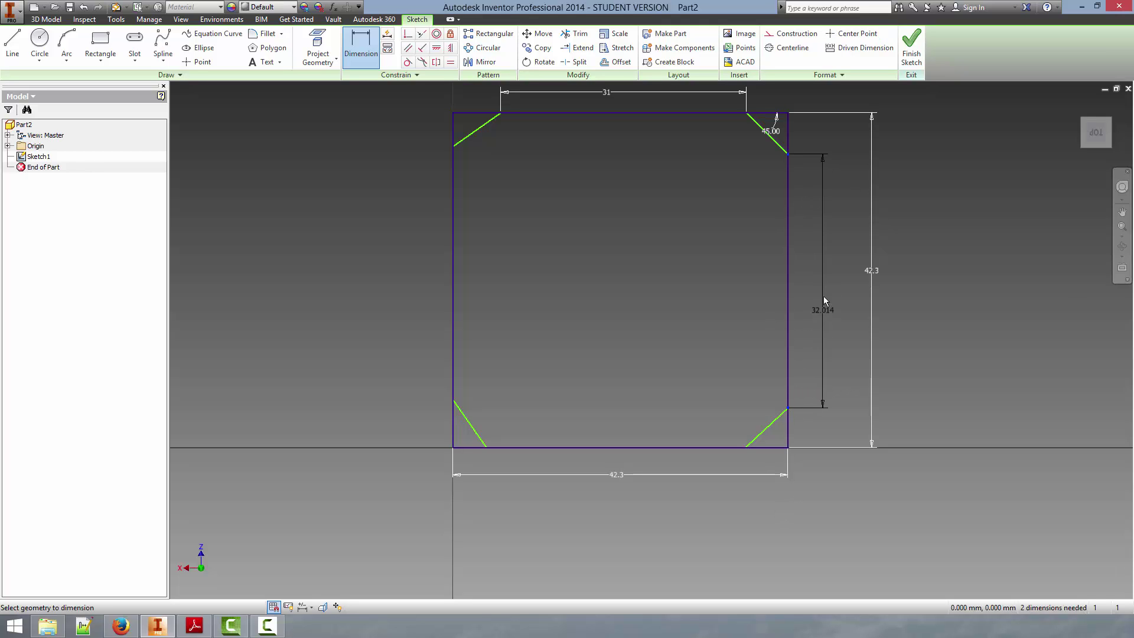
{"action": "left_click", "coordinate": [818, 272]}
{"action": "type", "text": "31"}
{"action": "key", "text": "Return"}
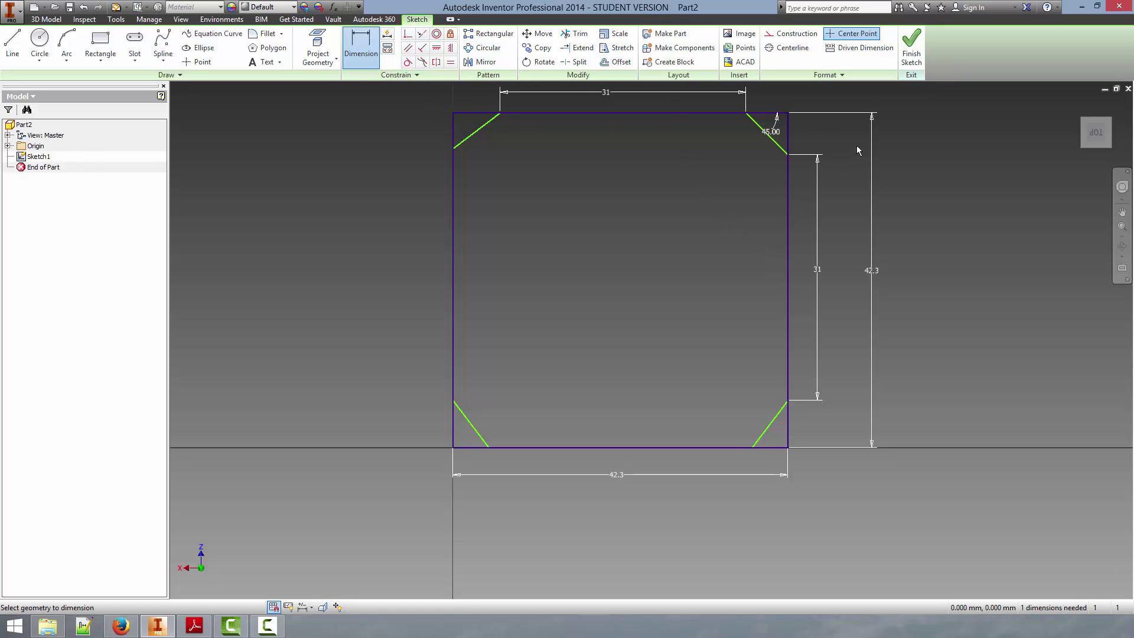
{"action": "left_click", "coordinate": [476, 112]}
{"action": "left_click", "coordinate": [482, 129]}
{"action": "left_click", "coordinate": [472, 130]}
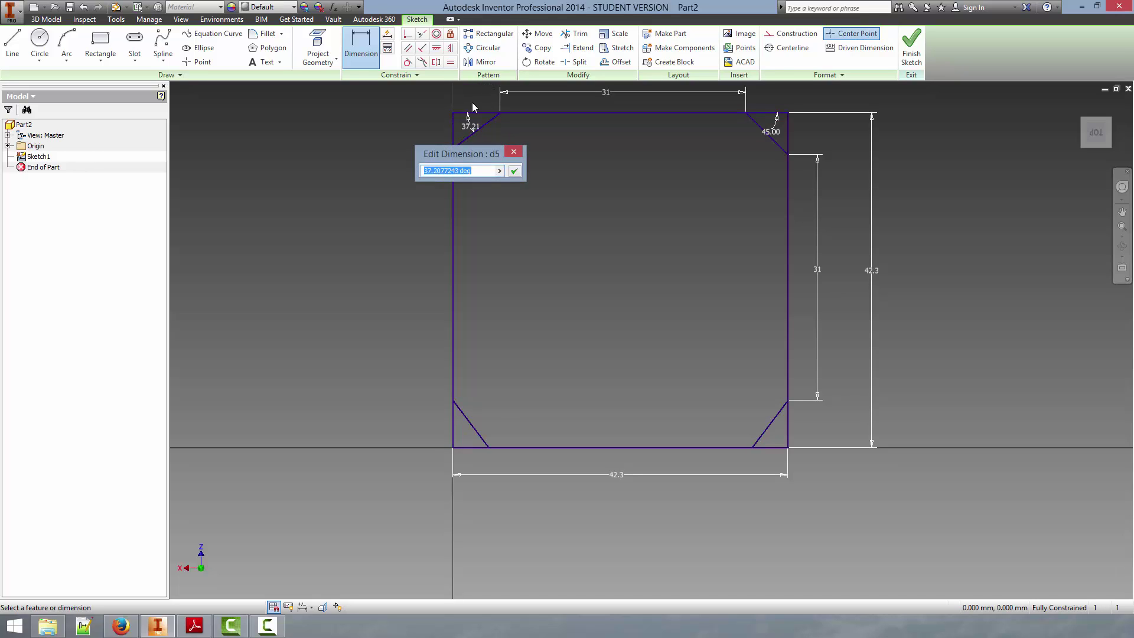
{"action": "type", "text": "45"}
{"action": "key", "text": "Return"}
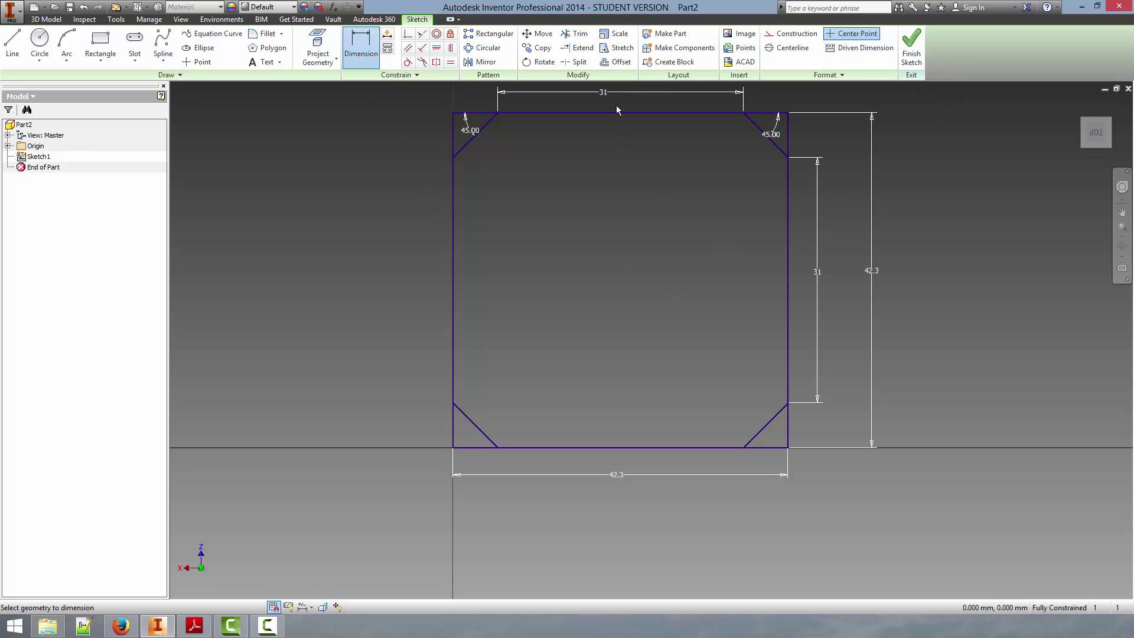
Trim the top-left, bottom-left and bottom-right corner overhangs outside the chamfer lines
{"action": "left_click", "coordinate": [574, 34]}
{"action": "left_click", "coordinate": [487, 113]}
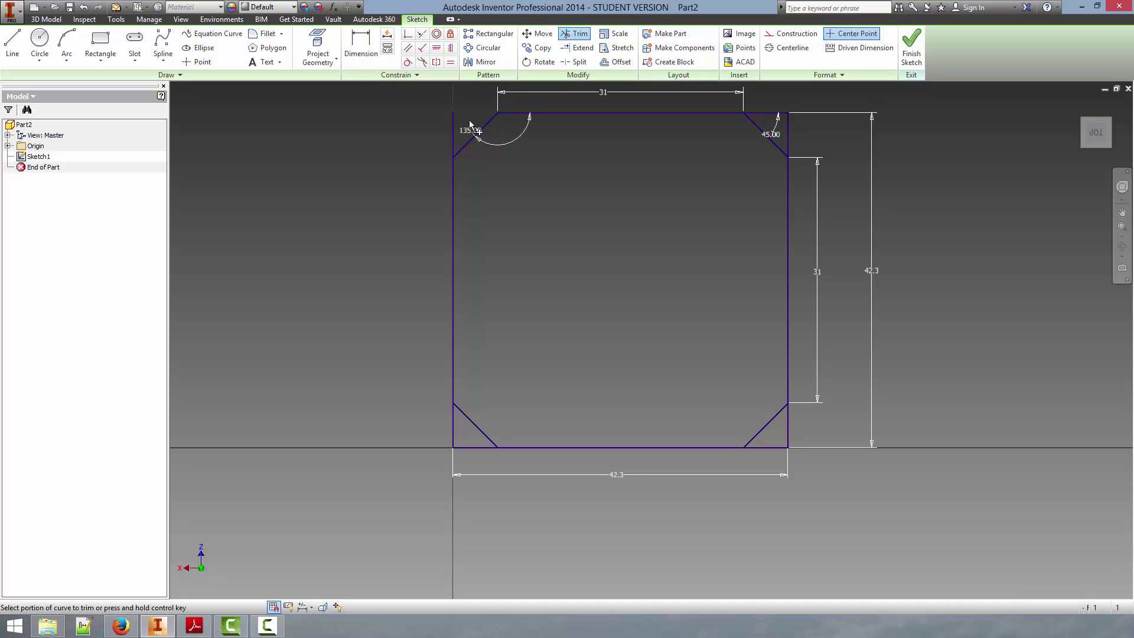
{"action": "left_click", "coordinate": [452, 431]}
{"action": "left_click", "coordinate": [467, 445]}
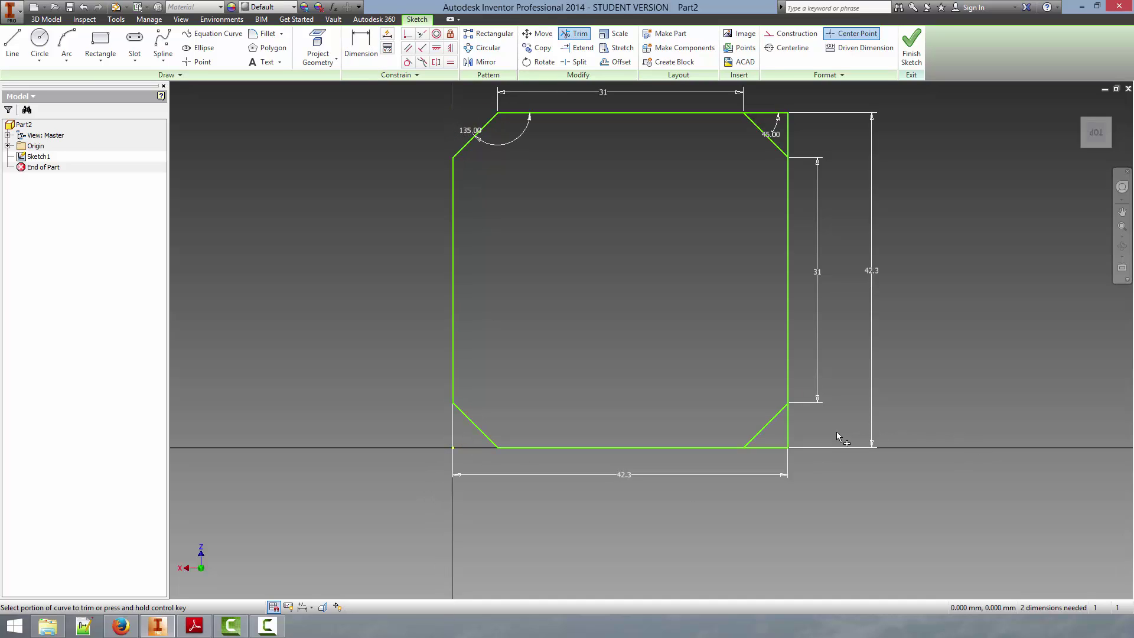
{"action": "left_click", "coordinate": [789, 431]}
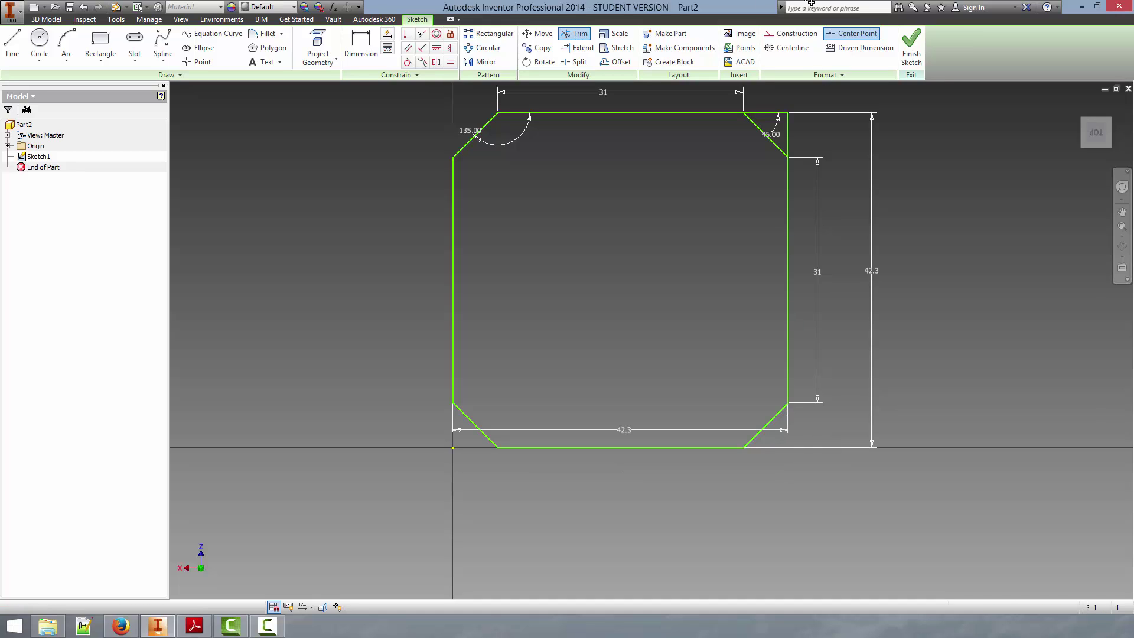
Trim the top-right corner overhang and finish the sketch
{"action": "left_click", "coordinate": [789, 127]}
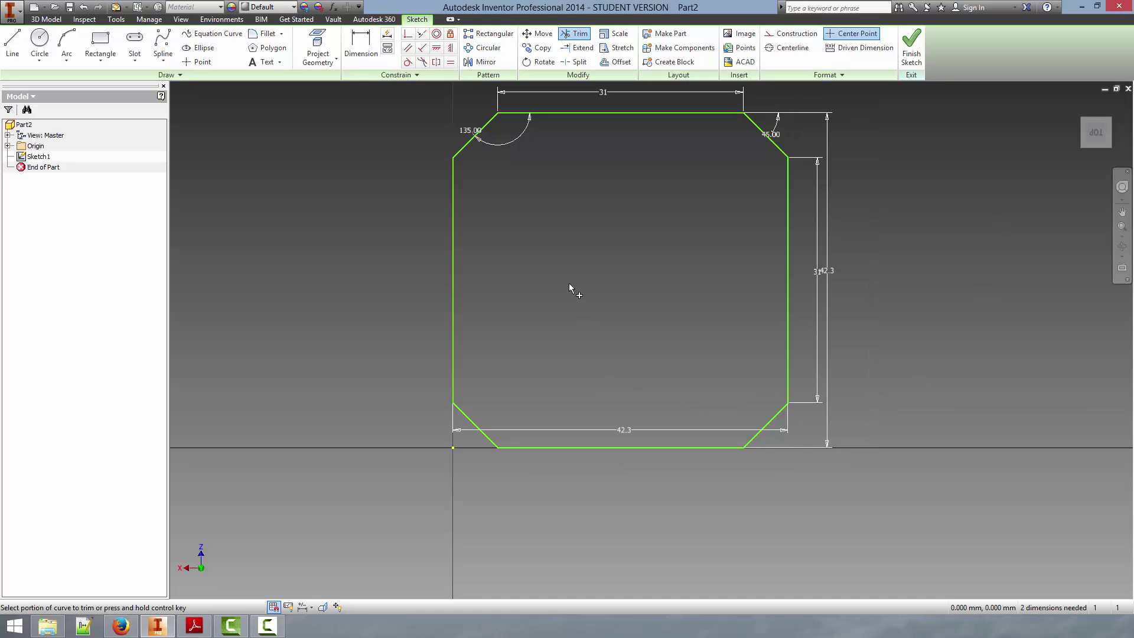
{"action": "left_click", "coordinate": [194, 626]}
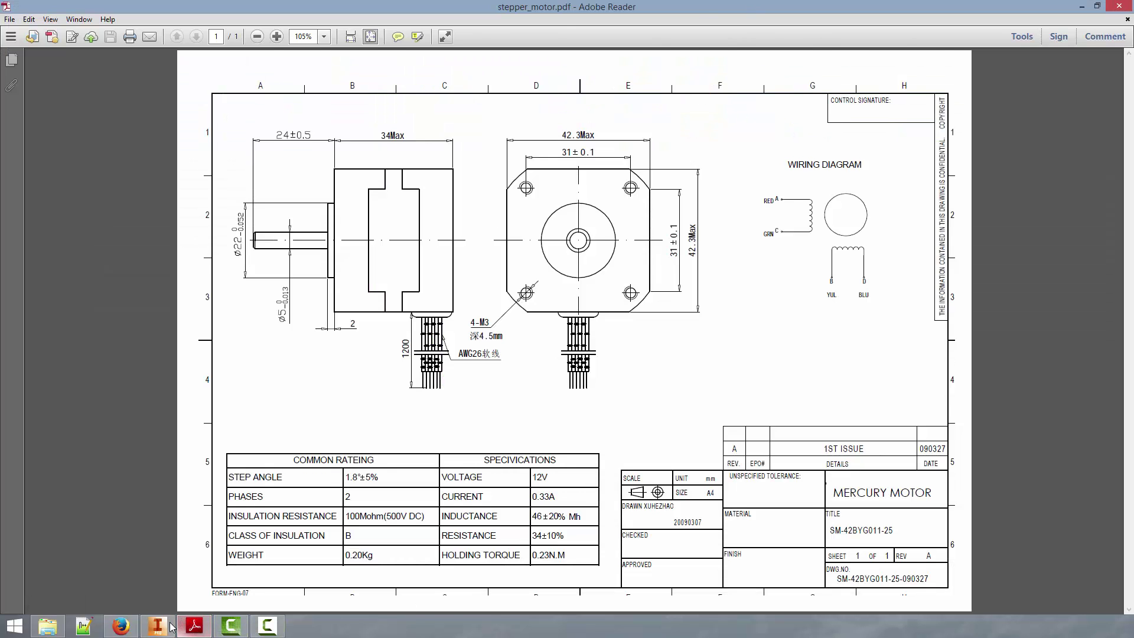
{"action": "left_click", "coordinate": [196, 628]}
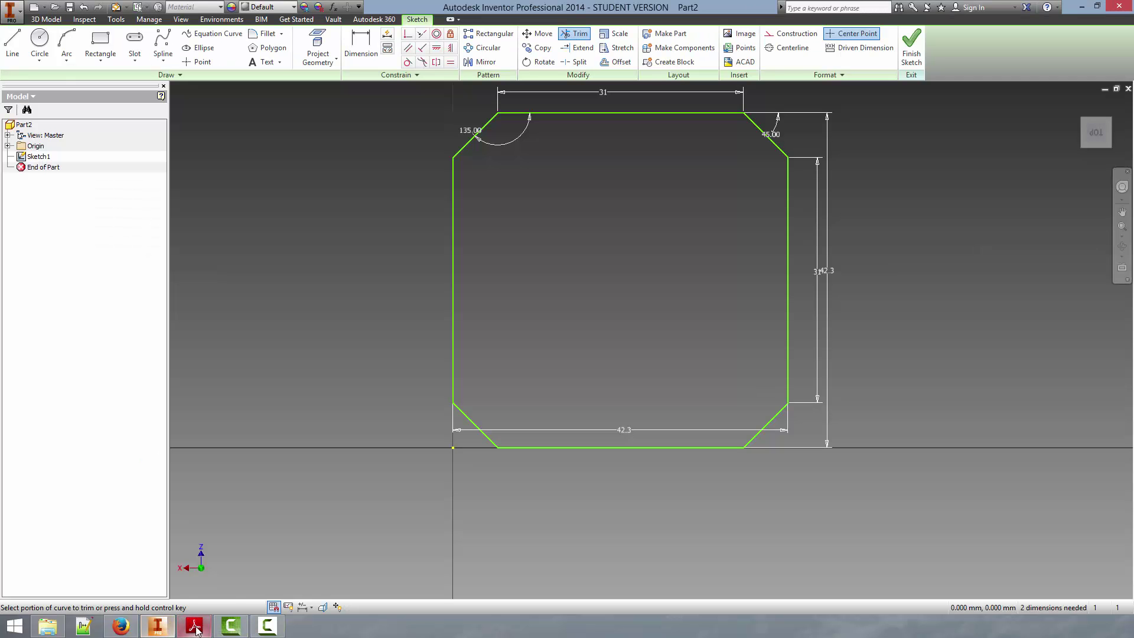
{"action": "left_click", "coordinate": [911, 47]}
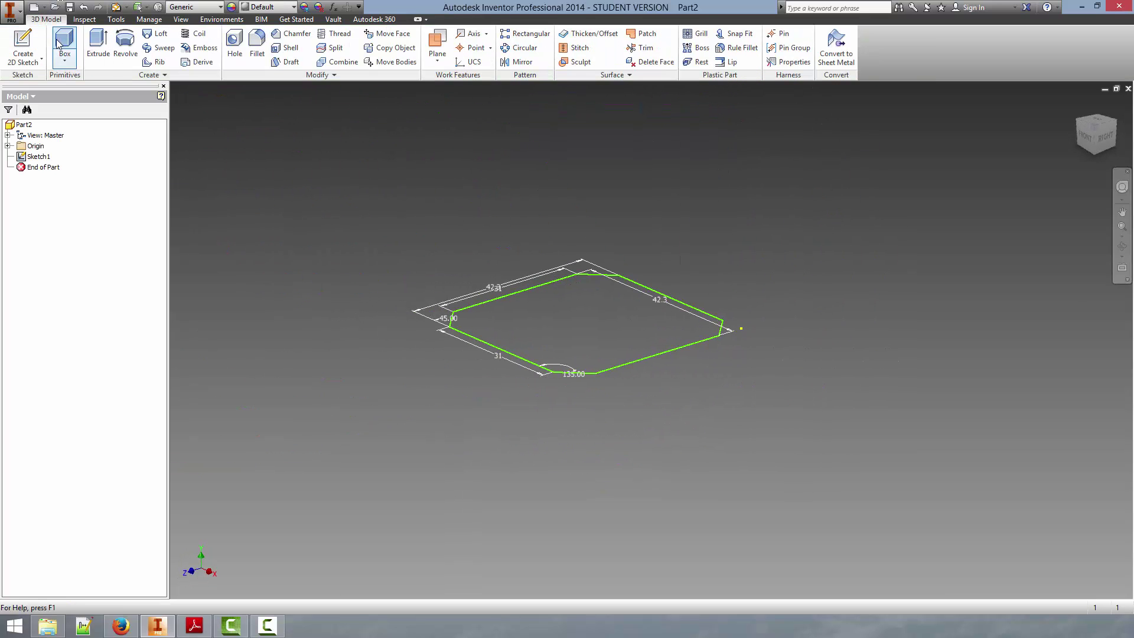
Extrude the chamfered-square profile 34 mm into a solid block
{"action": "left_click", "coordinate": [100, 42]}
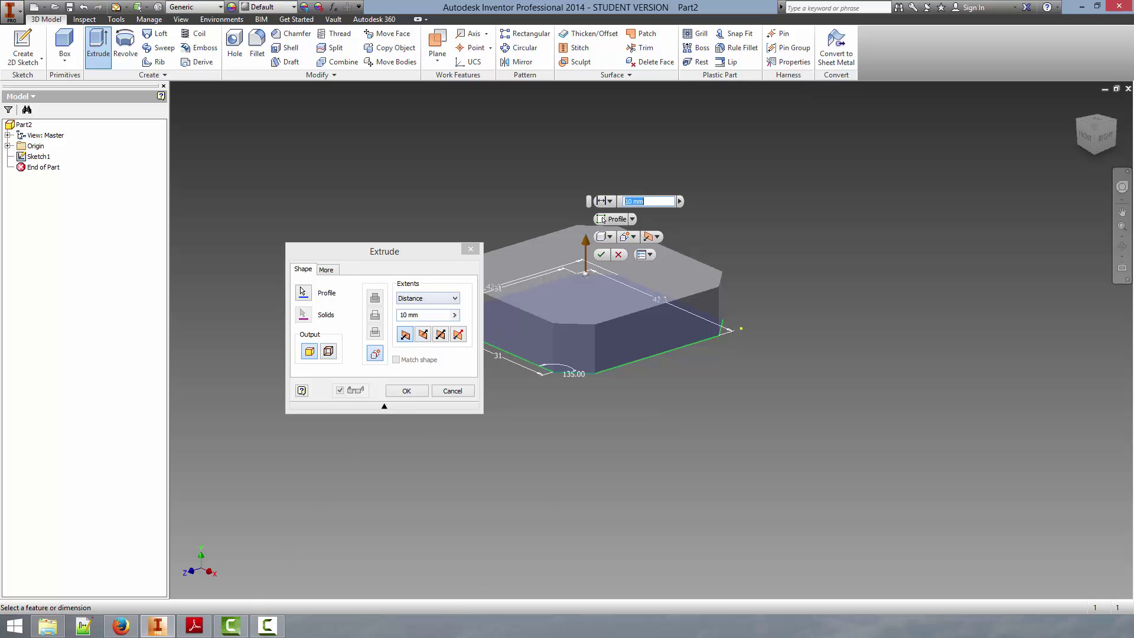
{"action": "key", "text": "alt+Tab"}
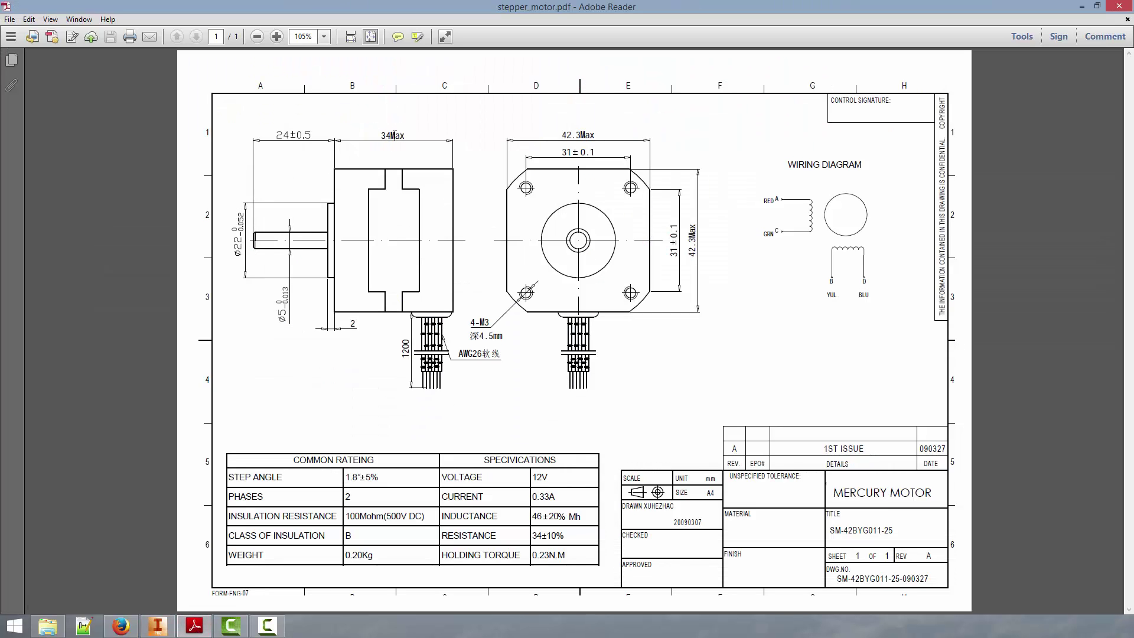
{"action": "key", "text": "alt+Tab"}
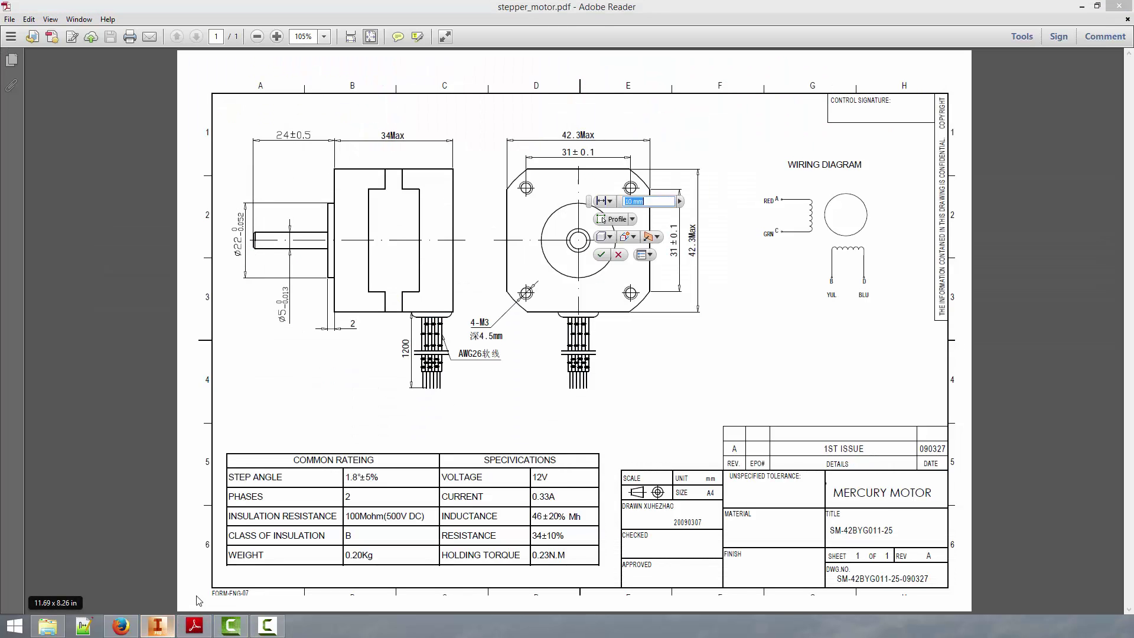
{"action": "left_click", "coordinate": [195, 627]}
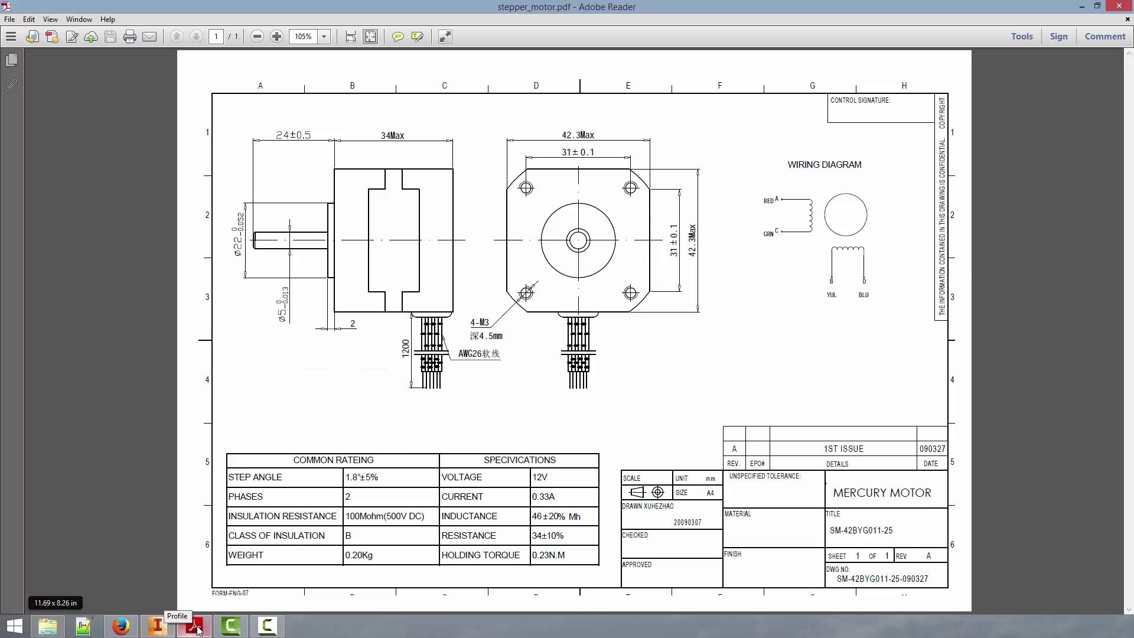
{"action": "left_click", "coordinate": [196, 629]}
{"action": "left_click", "coordinate": [157, 626]}
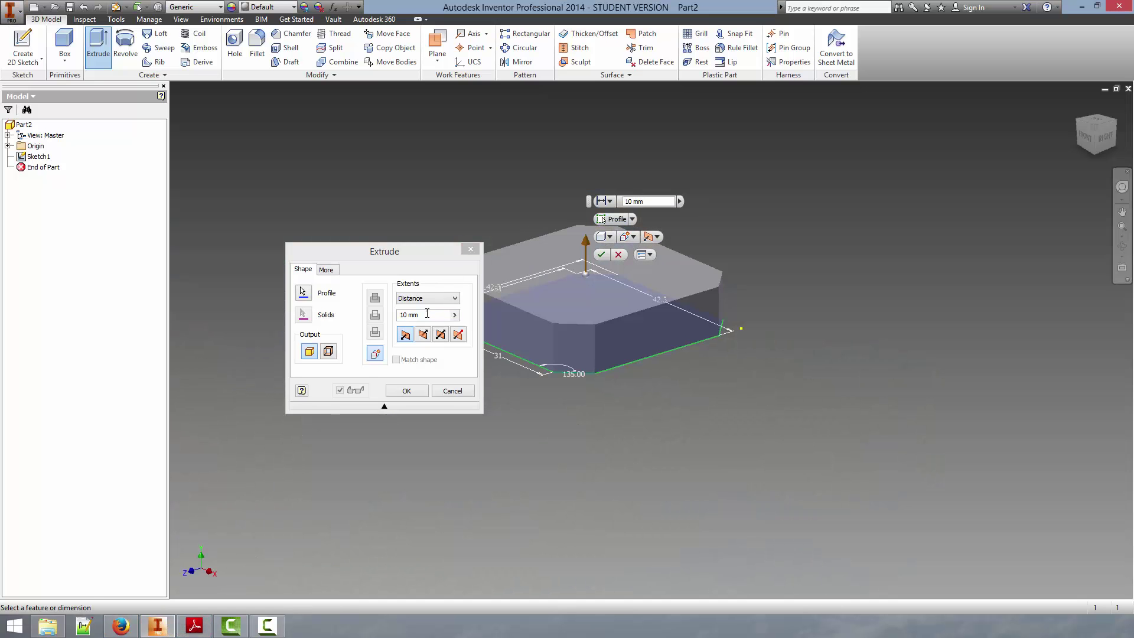
{"action": "type", "text": "30"}
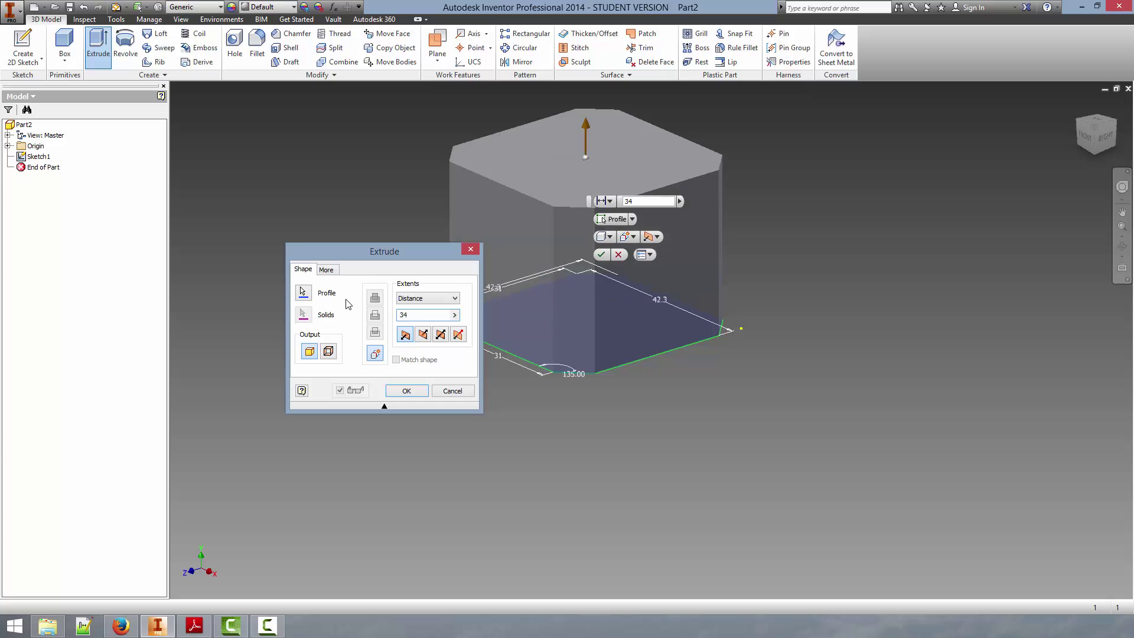
{"action": "key", "text": "Return"}
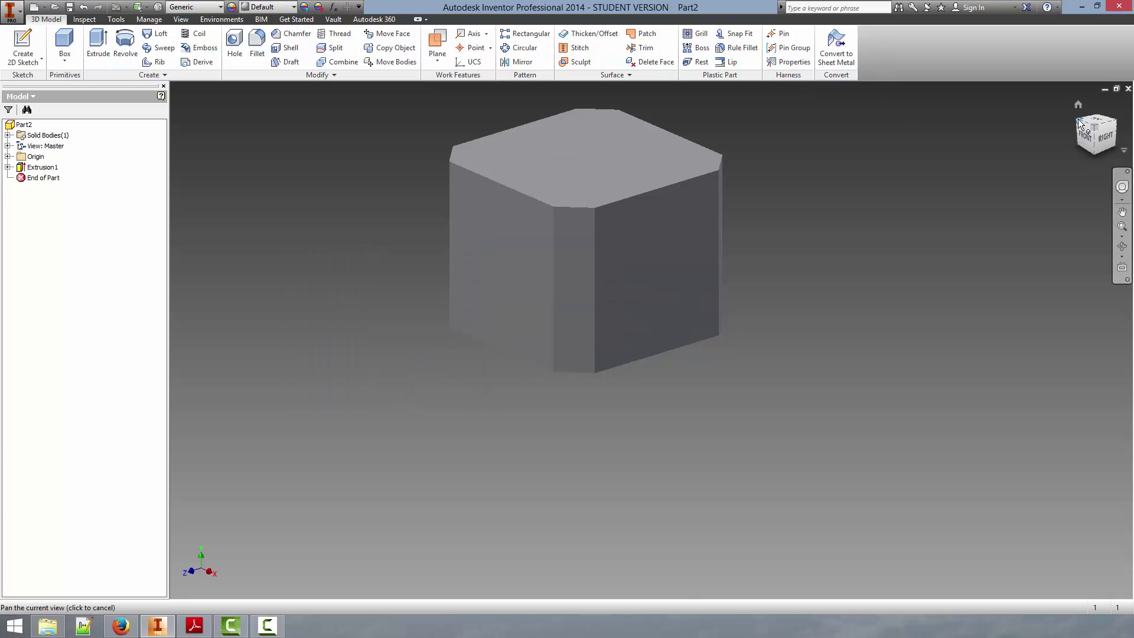
{"action": "left_click", "coordinate": [1079, 120]}
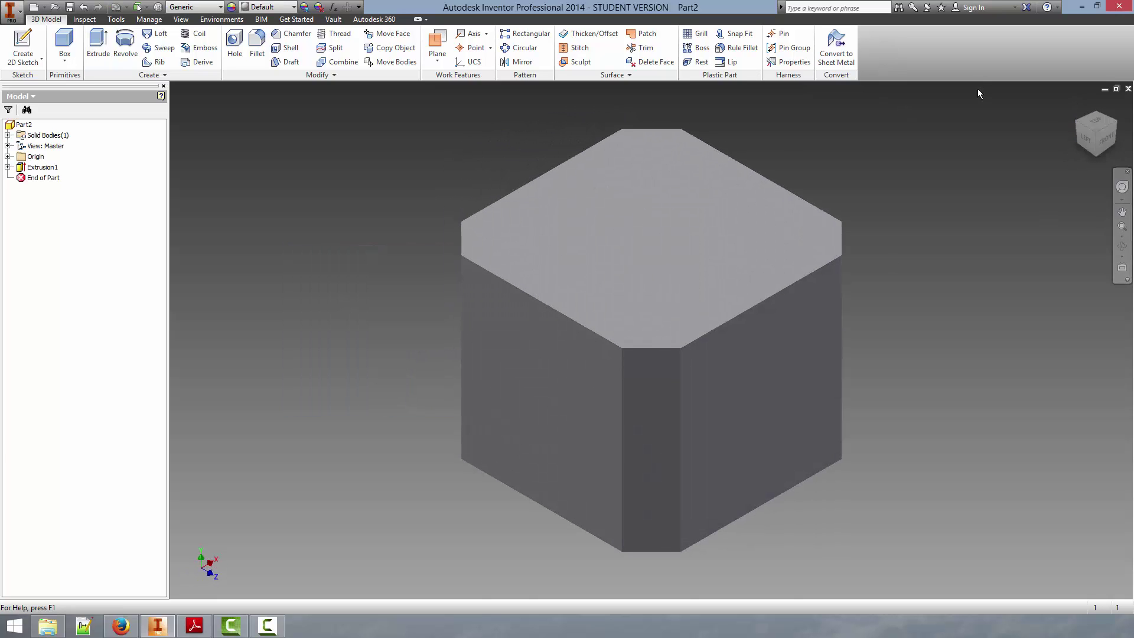
{"action": "left_click", "coordinate": [1097, 119]}
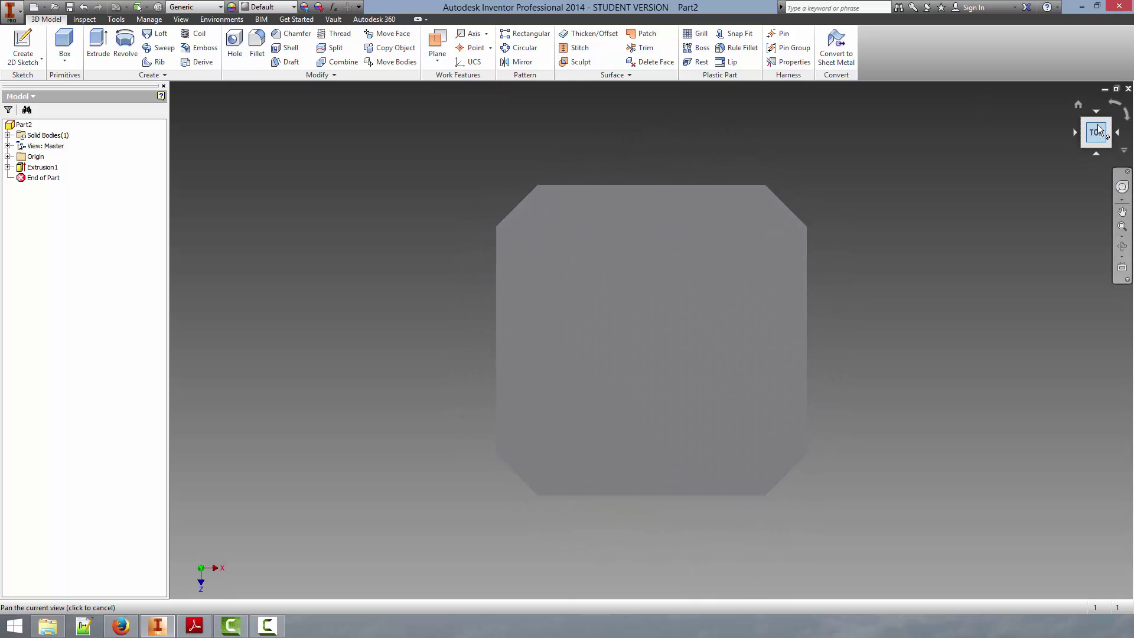
{"action": "left_click", "coordinate": [1098, 152]}
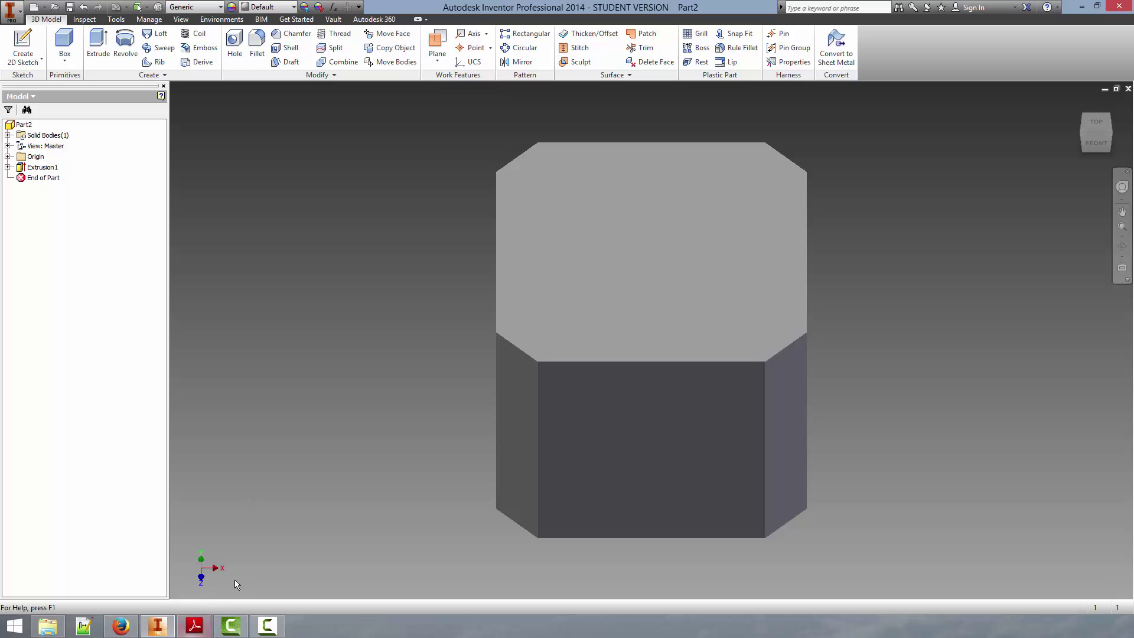
{"action": "left_click", "coordinate": [194, 626]}
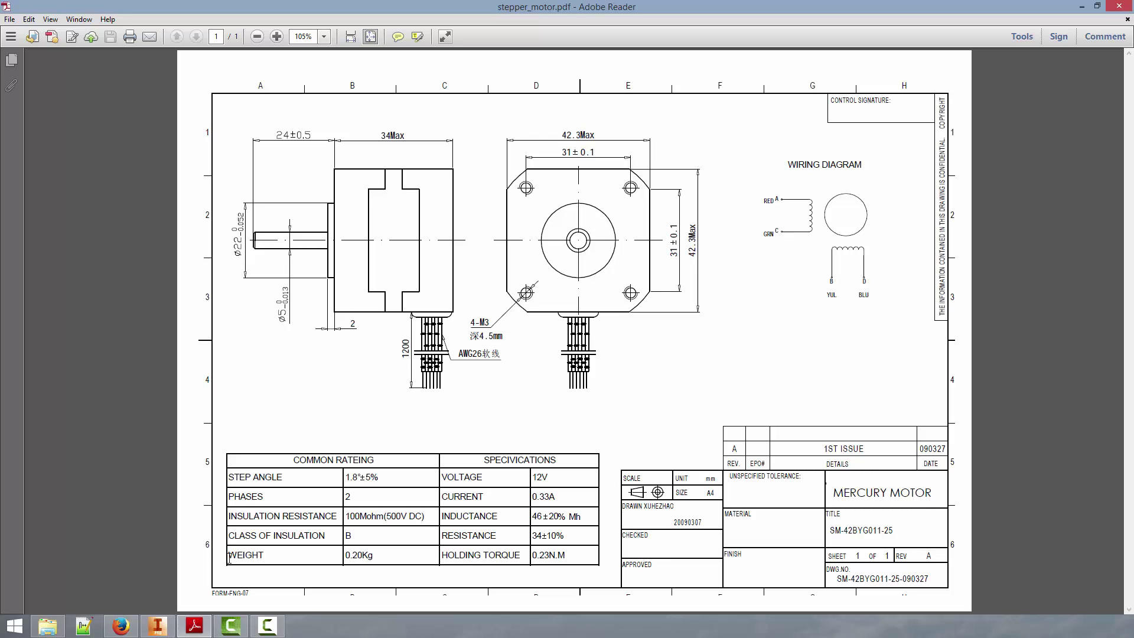
{"action": "left_click", "coordinate": [157, 626]}
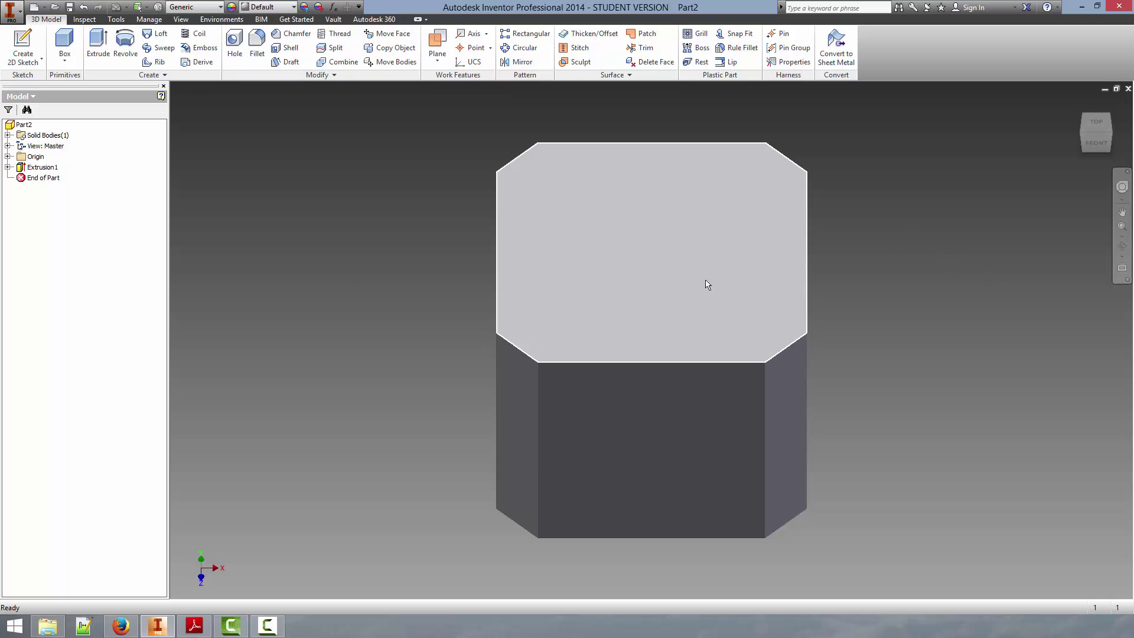
Start a new sketch on the block's top face
{"action": "left_click", "coordinate": [635, 247]}
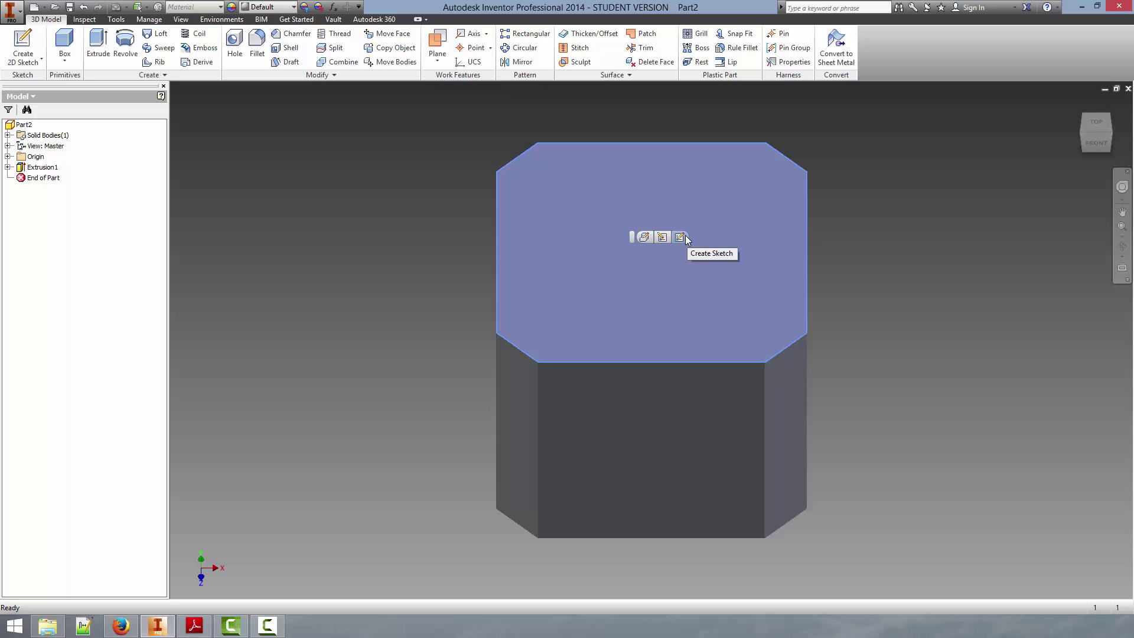
{"action": "left_click", "coordinate": [676, 274]}
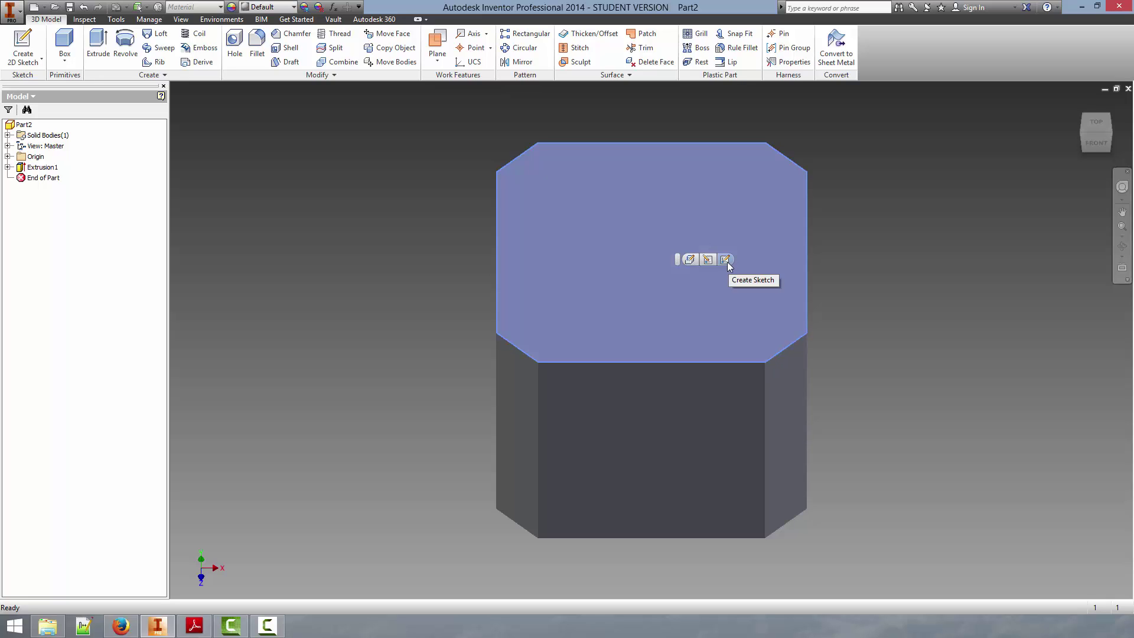
{"action": "left_click", "coordinate": [673, 209]}
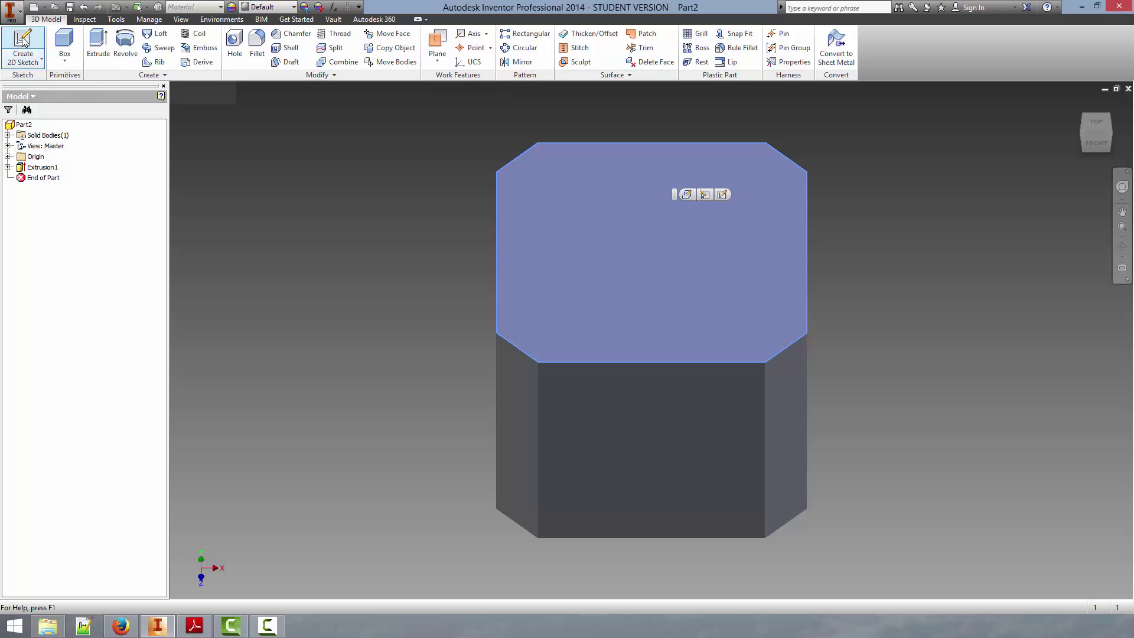
{"action": "left_click", "coordinate": [721, 195]}
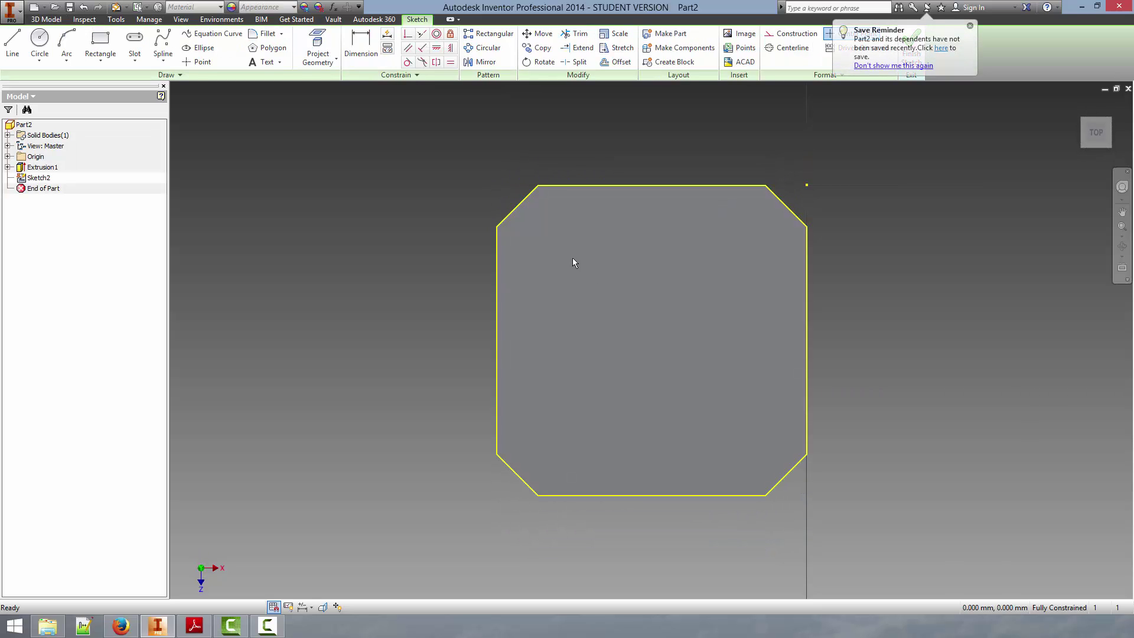
Draw a circle at the face centre with a 22 mm diameter
{"action": "left_click", "coordinate": [39, 40]}
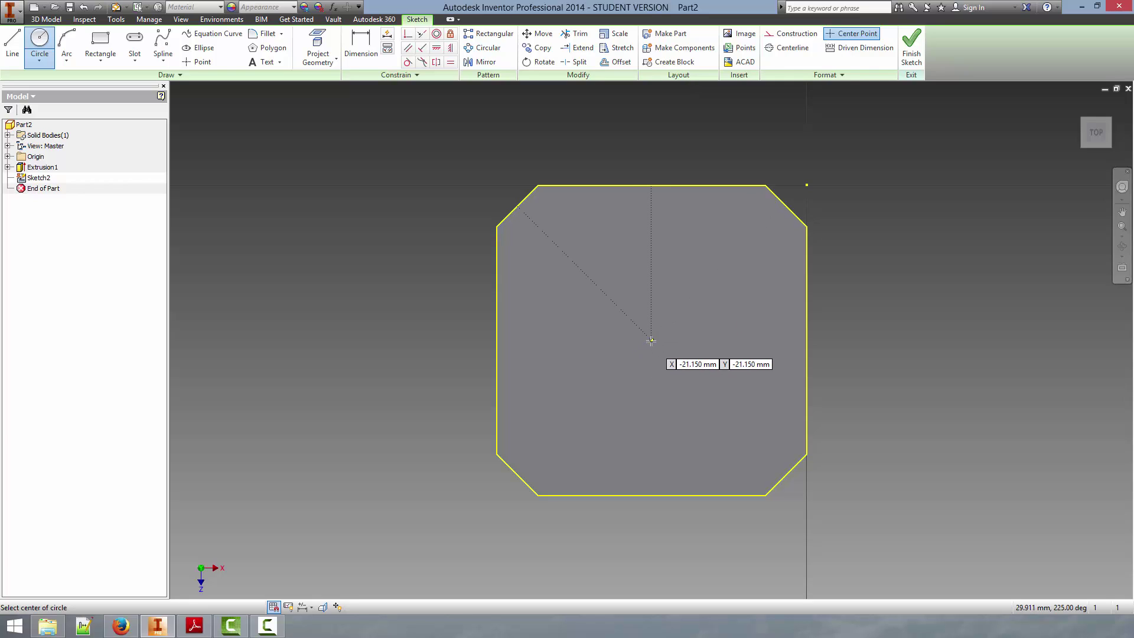
{"action": "left_click", "coordinate": [651, 341]}
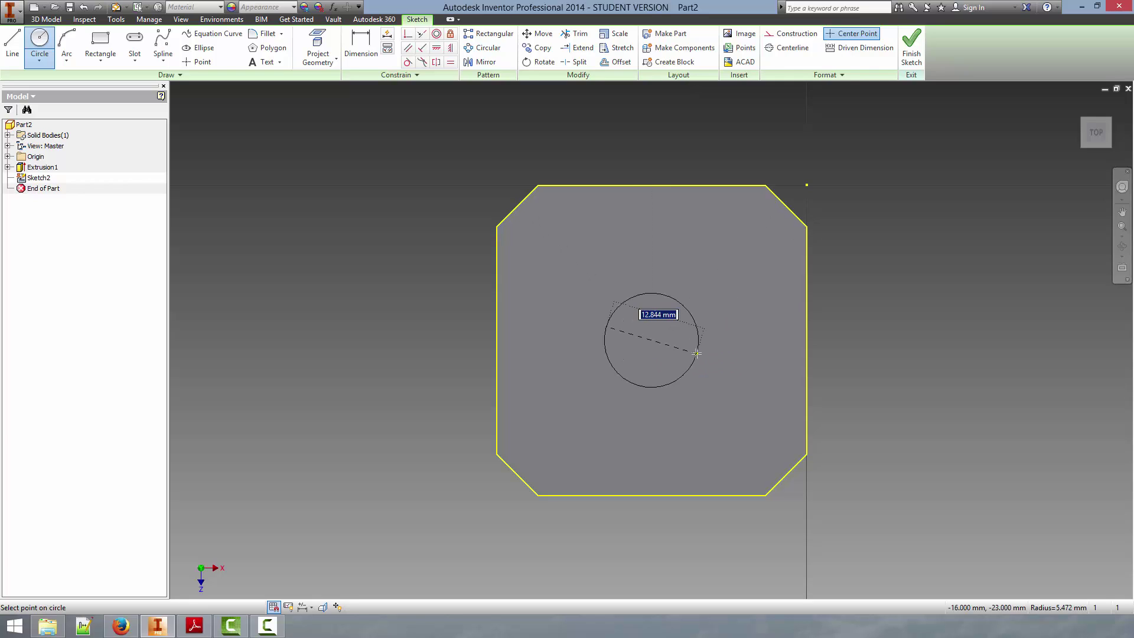
{"action": "type", "text": "22"}
{"action": "key", "text": "Return"}
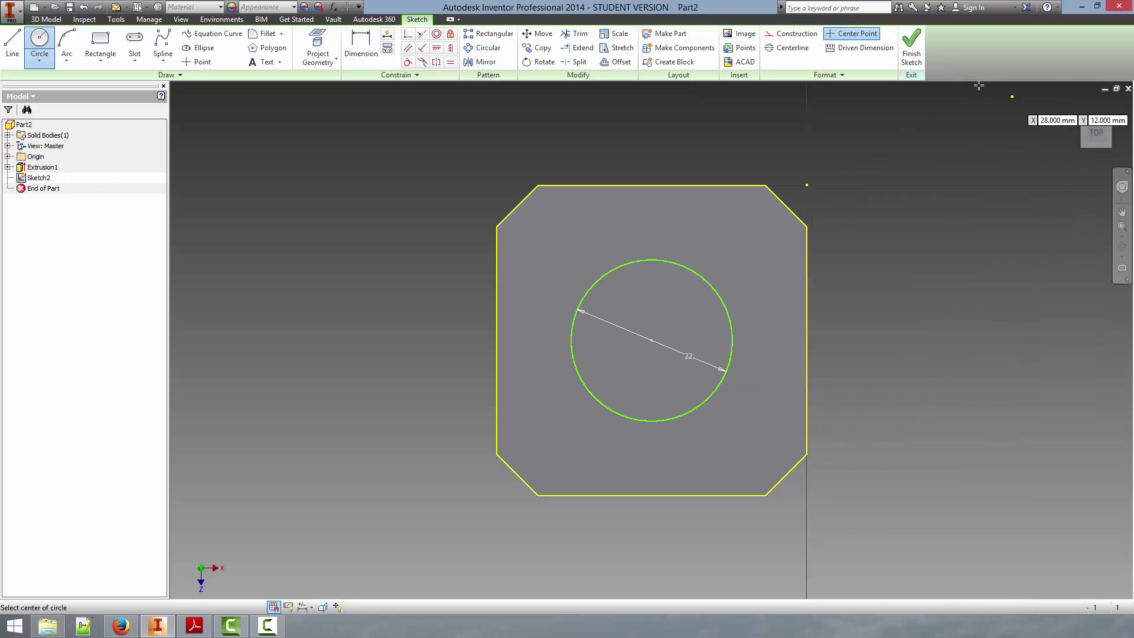
Extrude the 22 mm circle 2 mm to form the round boss
{"action": "left_click", "coordinate": [912, 43]}
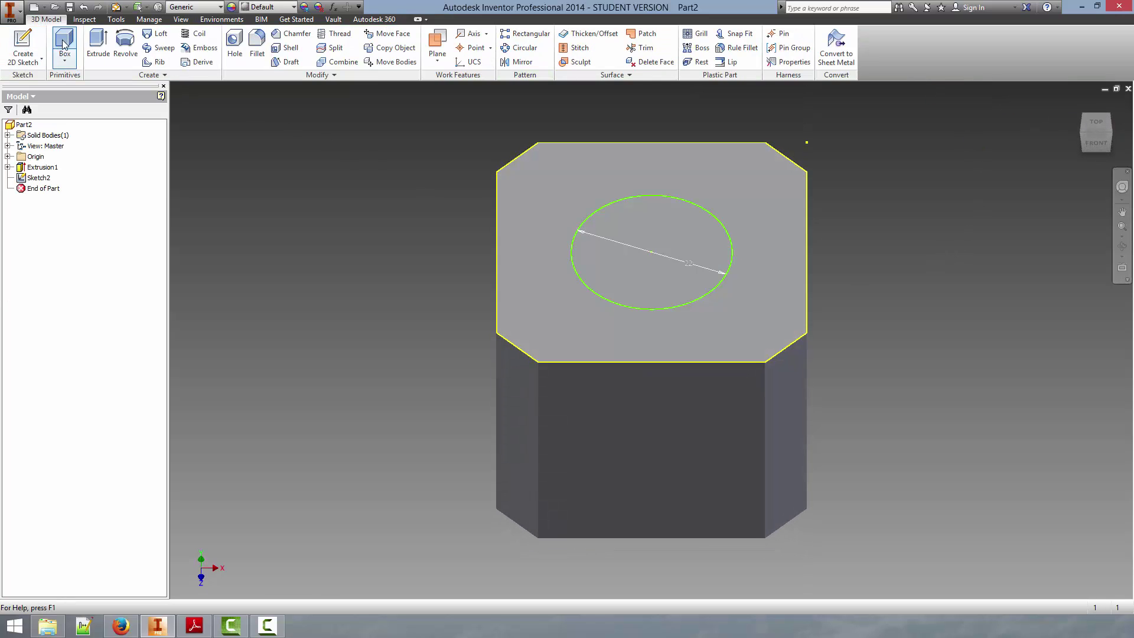
{"action": "left_click", "coordinate": [98, 44]}
{"action": "left_click", "coordinate": [611, 268]}
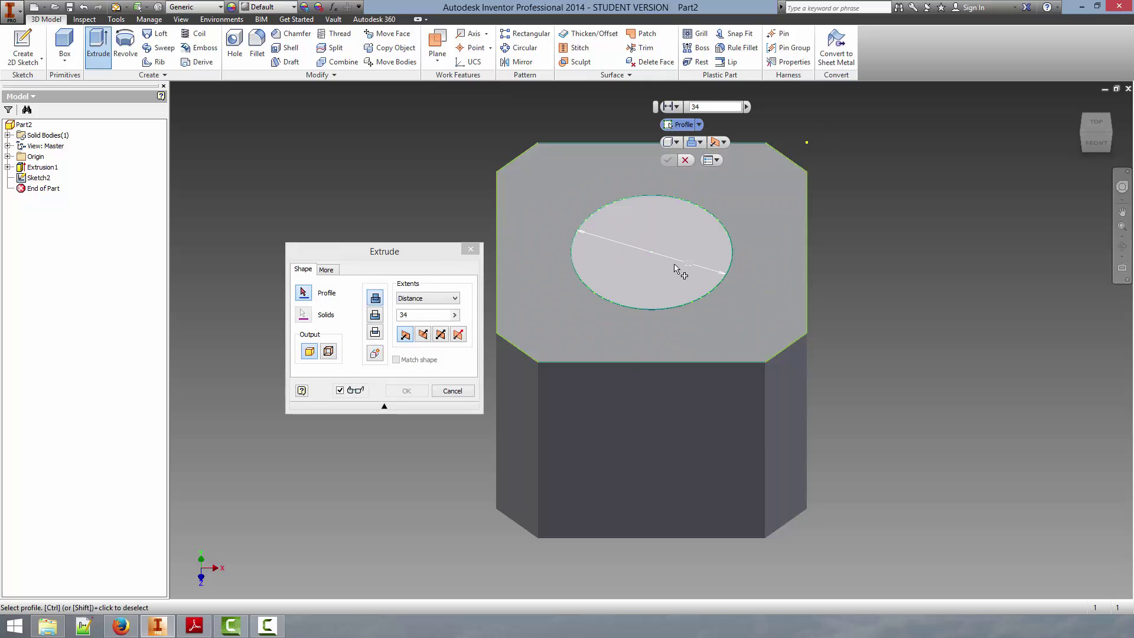
{"action": "left_click", "coordinate": [663, 241]}
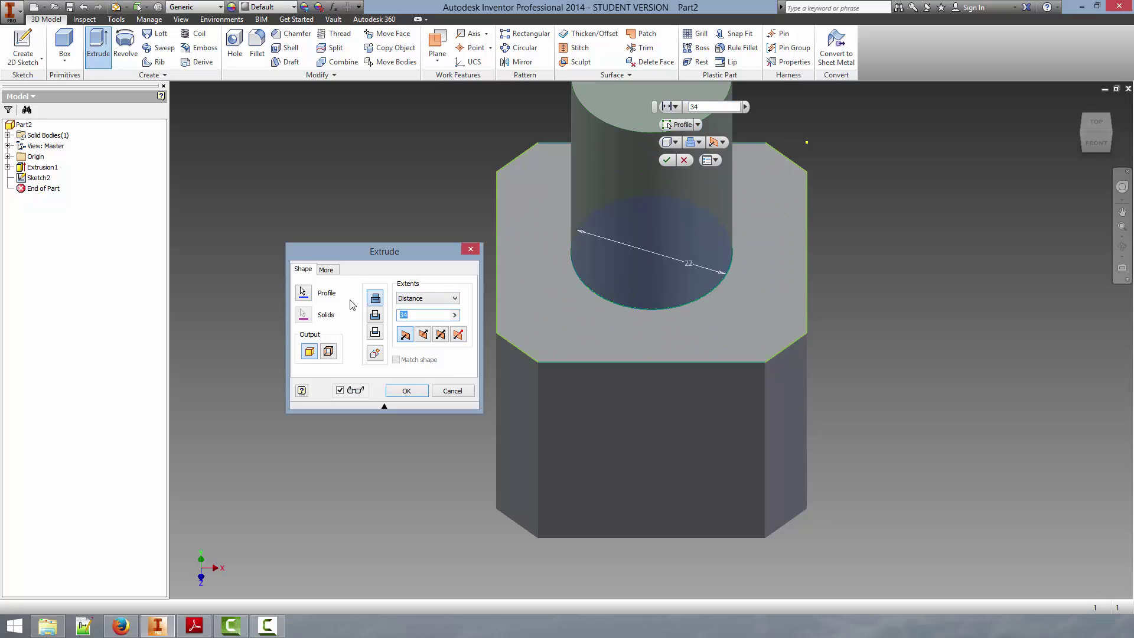
{"action": "type", "text": "2"}
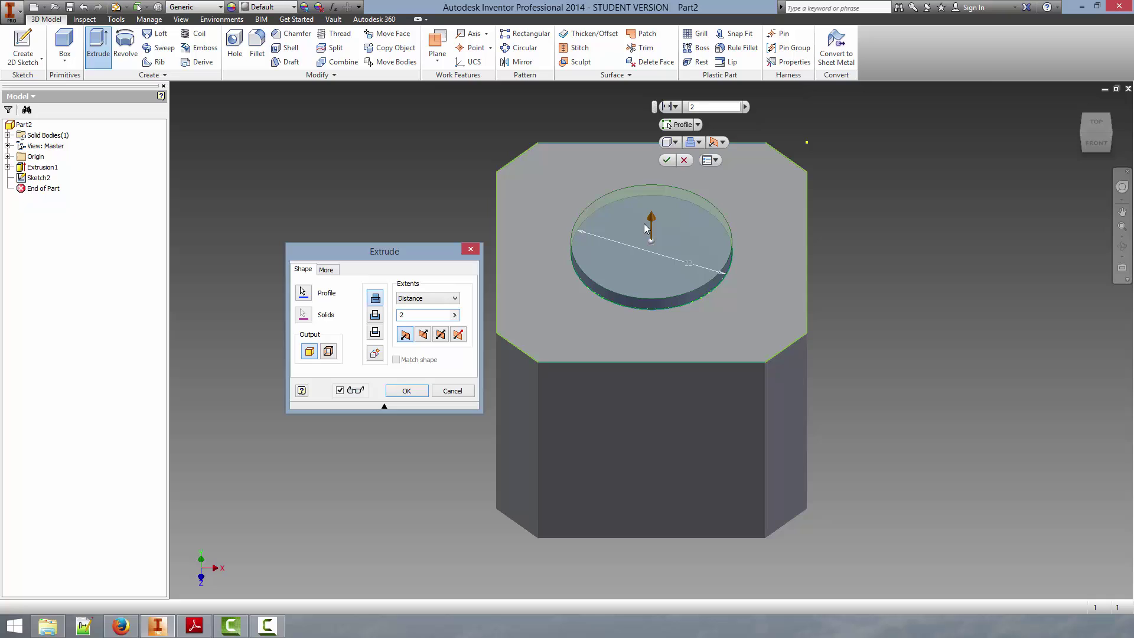
{"action": "left_click", "coordinate": [1096, 145]}
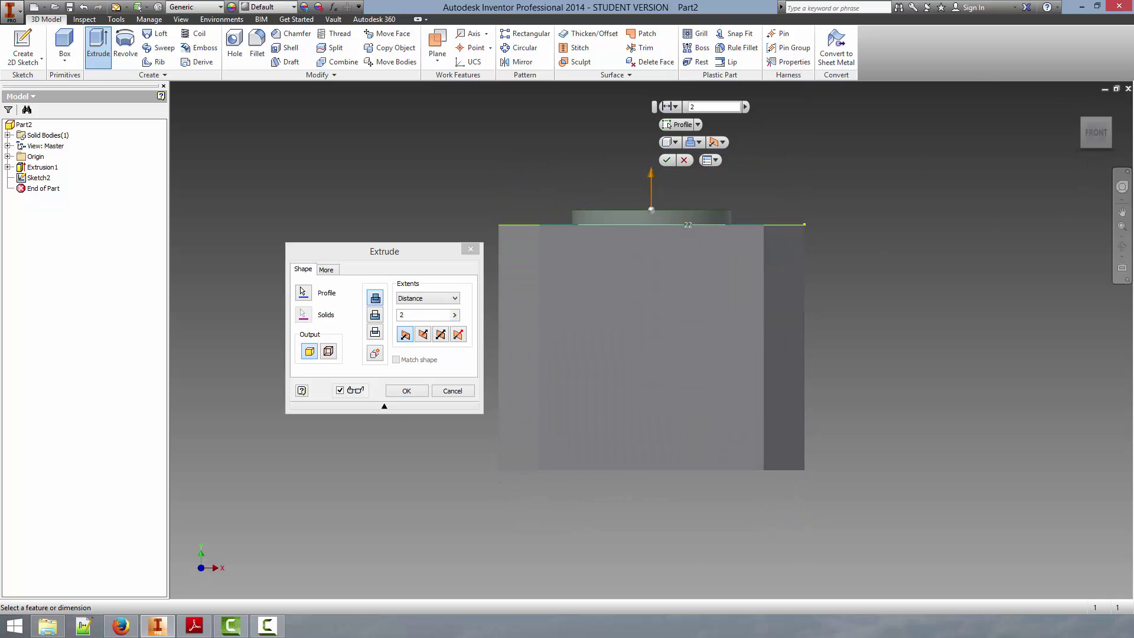
{"action": "left_click", "coordinate": [1097, 112]}
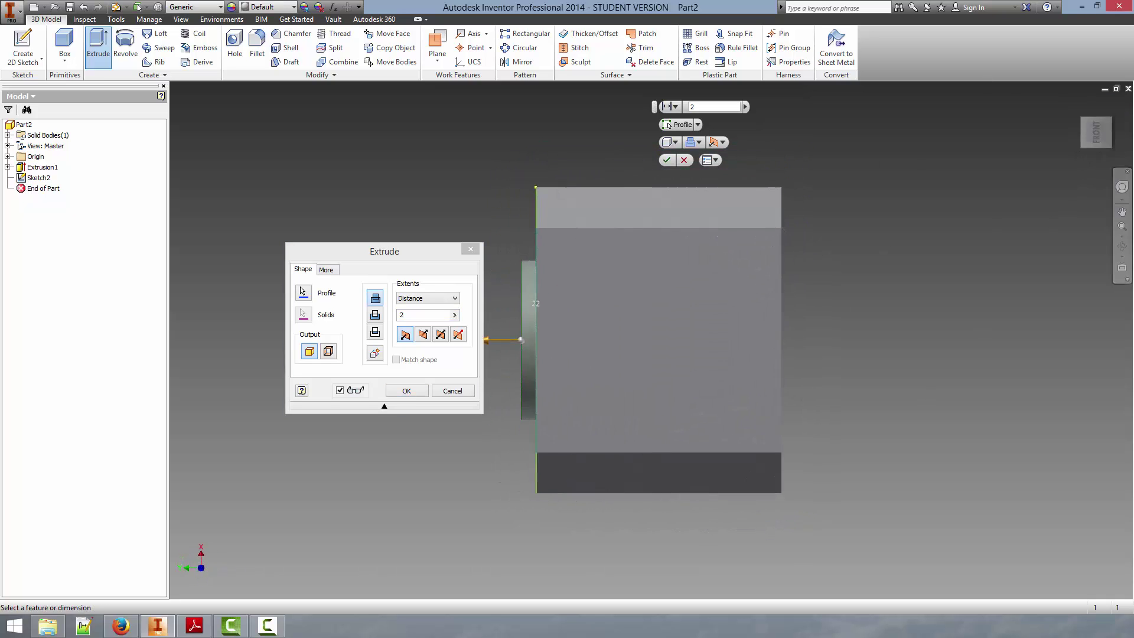
{"action": "left_click", "coordinate": [194, 626]}
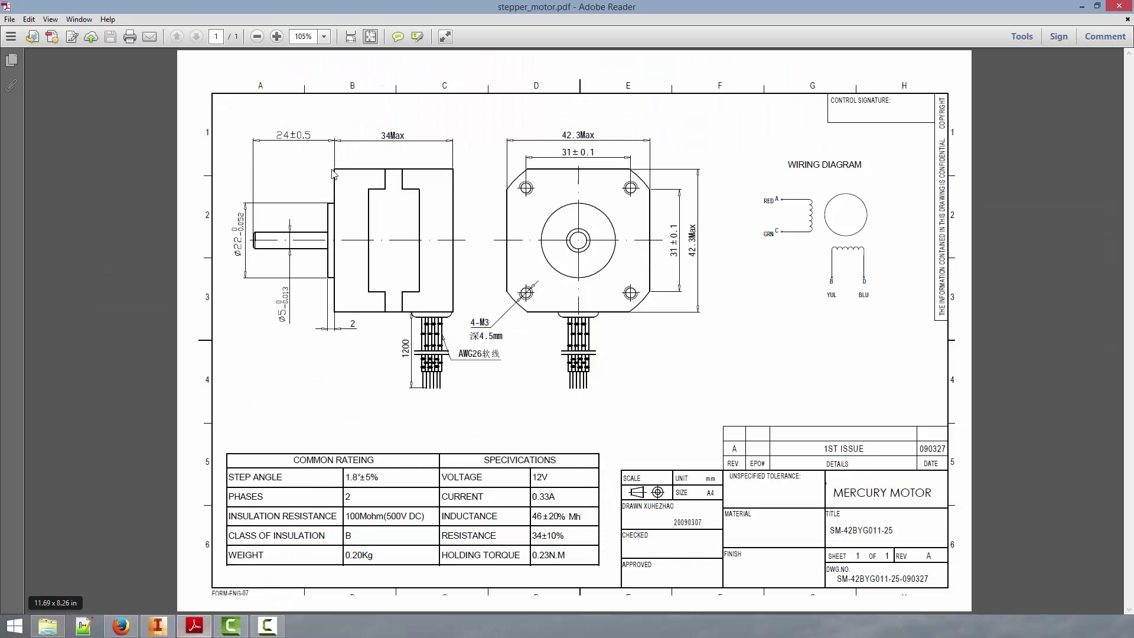
{"action": "left_click", "coordinate": [157, 626]}
{"action": "left_click", "coordinate": [407, 391]}
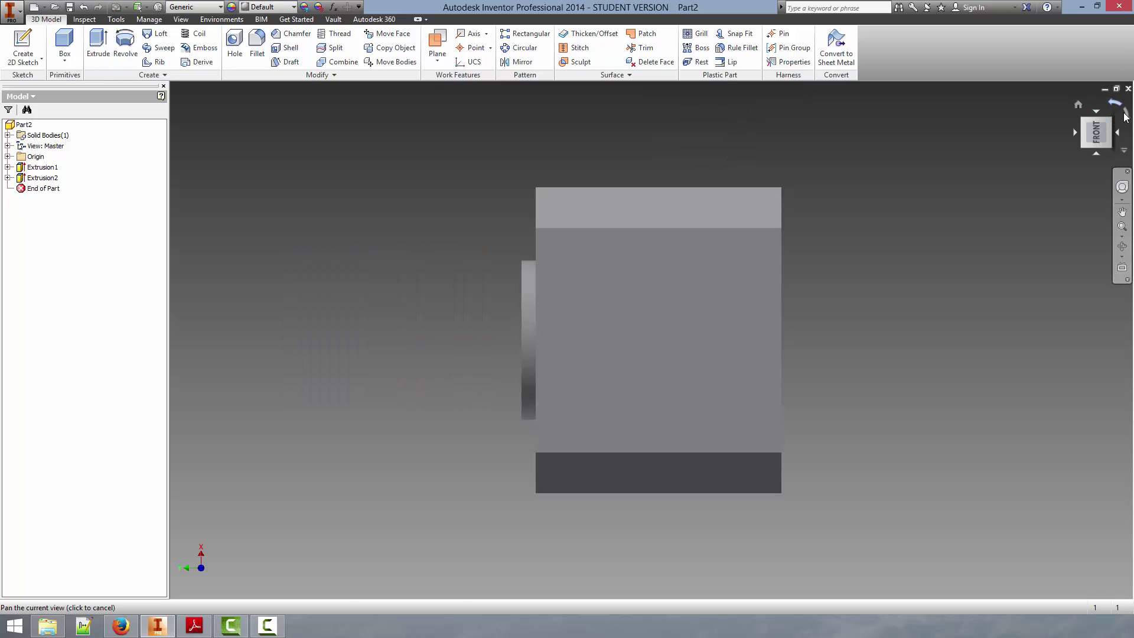
Turn the view with the ViewCube to inspect the boss, then consult the motor drawing
{"action": "left_click", "coordinate": [1126, 118]}
{"action": "left_click", "coordinate": [1097, 111]}
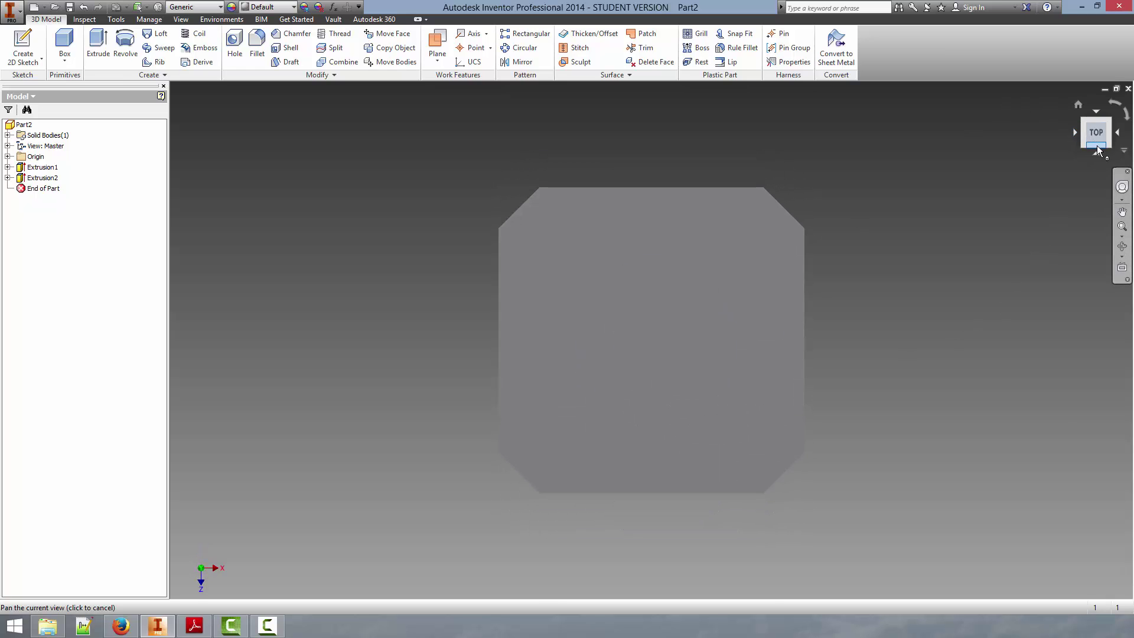
{"action": "left_click", "coordinate": [1098, 149]}
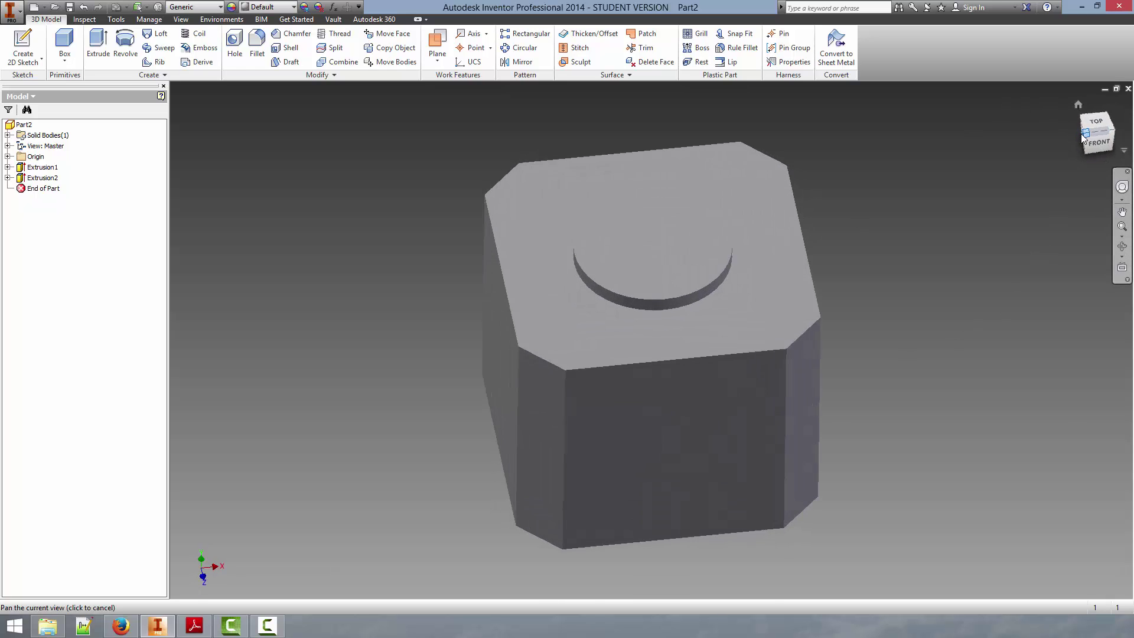
{"action": "left_click", "coordinate": [1084, 136]}
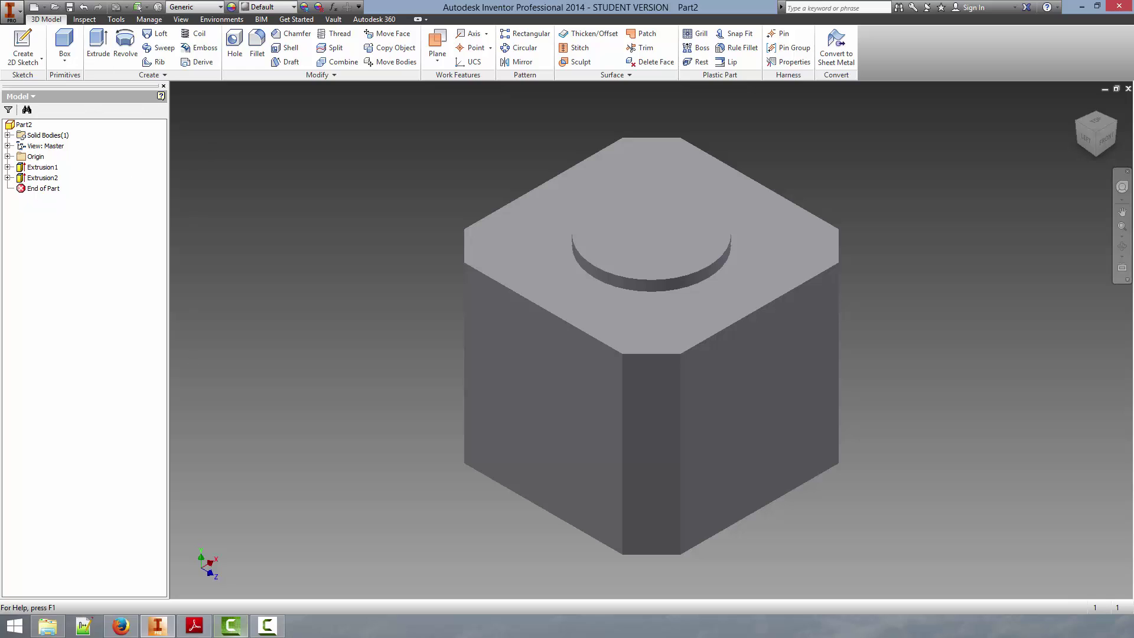
{"action": "left_click", "coordinate": [195, 625]}
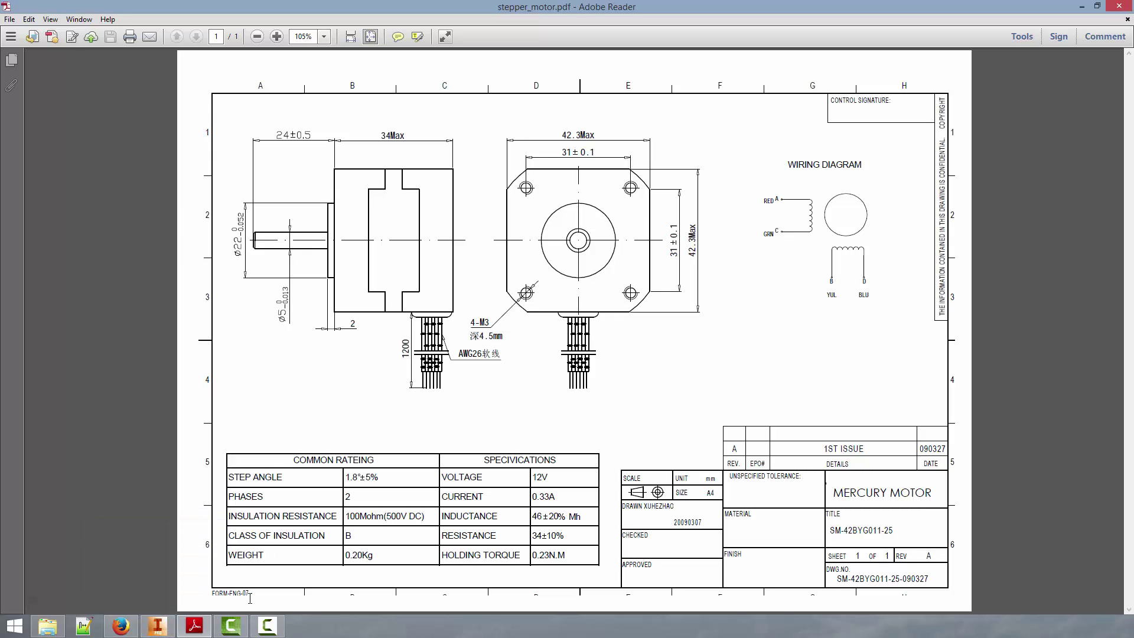
Check the stepper_motor.pdf dimension drawing, then bring the Inventor model back to the front
{"action": "left_click", "coordinate": [157, 626]}
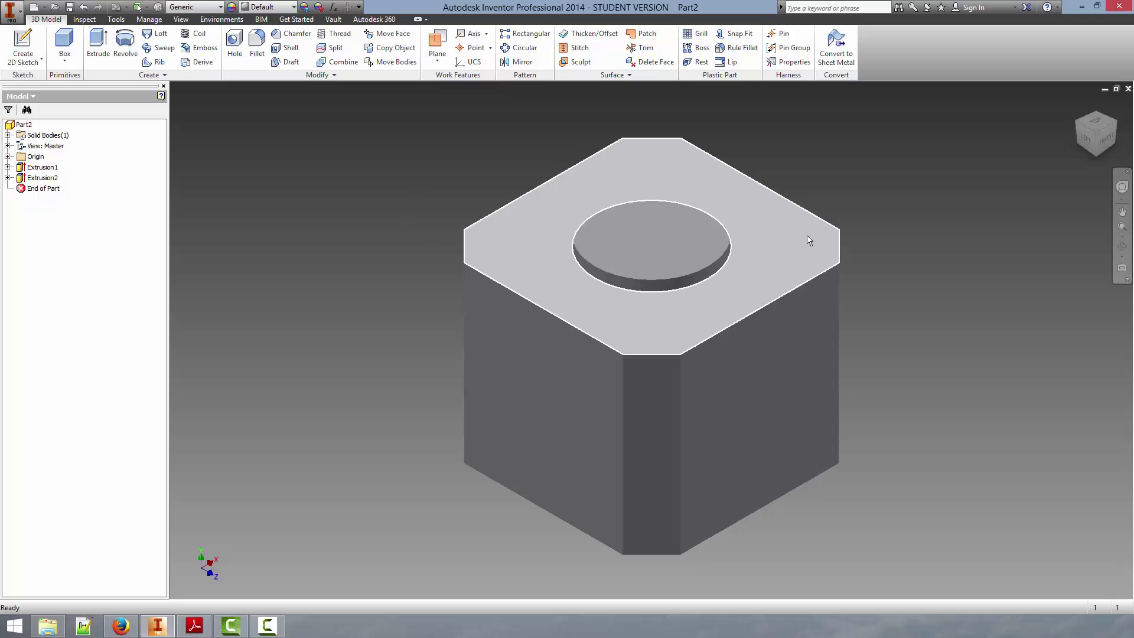
Sketch a 5 mm diameter circle on the block's top face, centred on the boss
{"action": "left_click", "coordinate": [809, 241]}
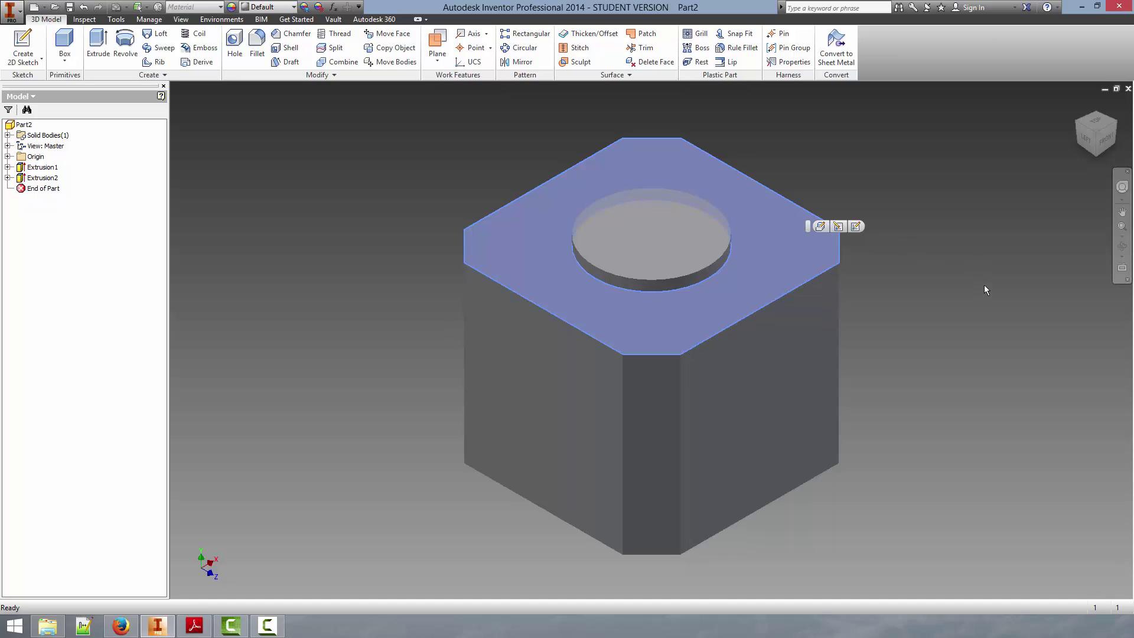
{"action": "left_click", "coordinate": [856, 226]}
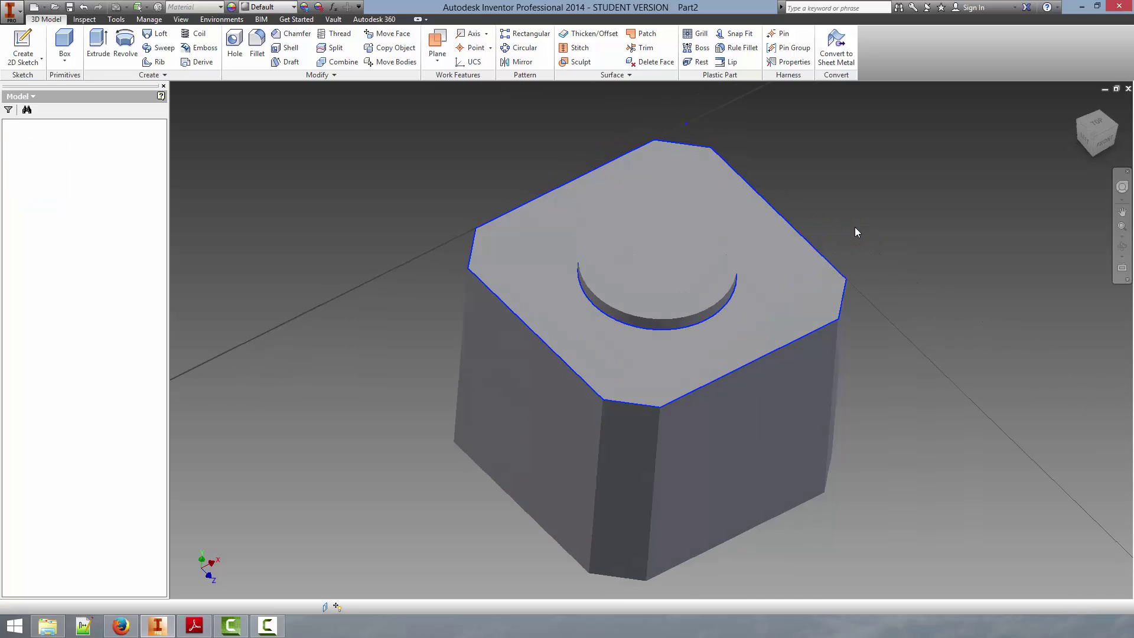
{"action": "left_click", "coordinate": [40, 43]}
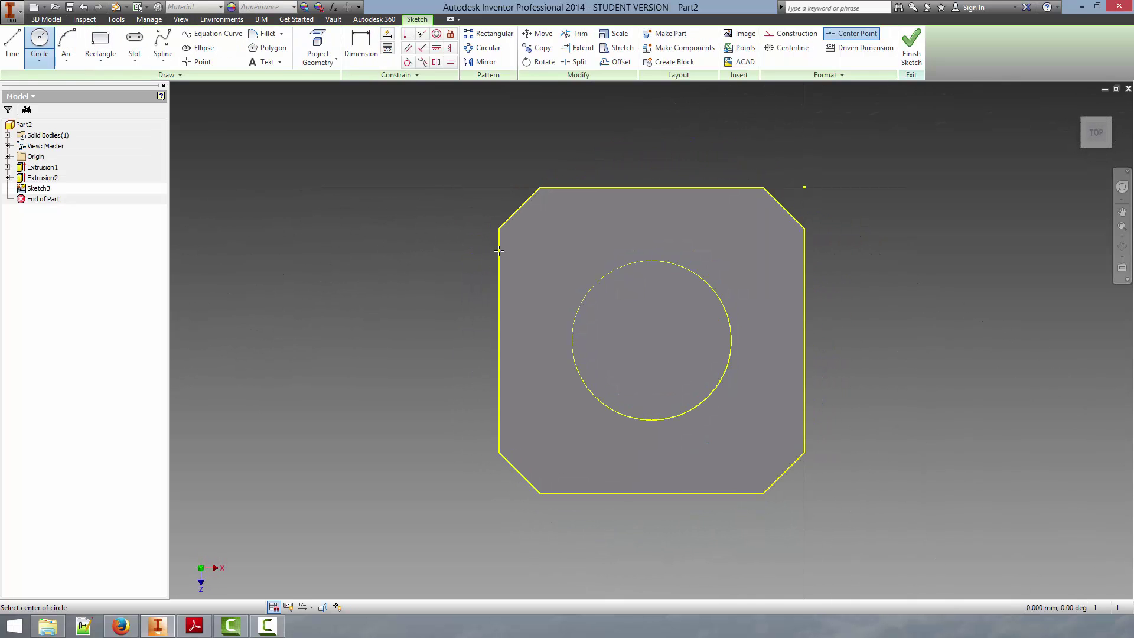
{"action": "left_click", "coordinate": [651, 338]}
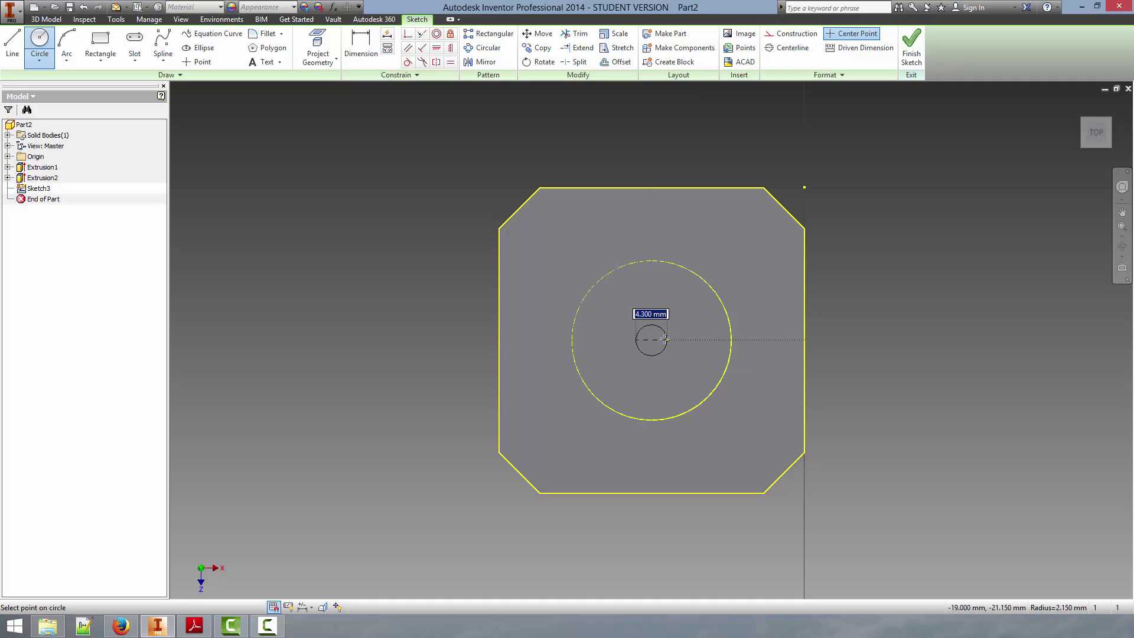
{"action": "type", "text": "5"}
{"action": "key", "text": "Return"}
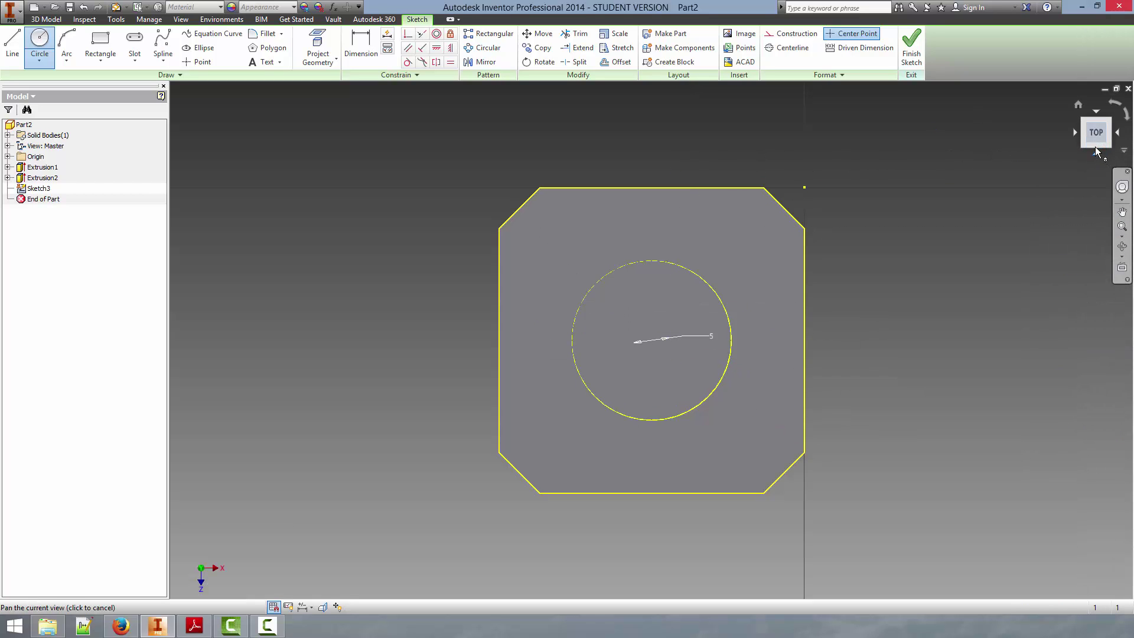
{"action": "left_click", "coordinate": [1097, 150]}
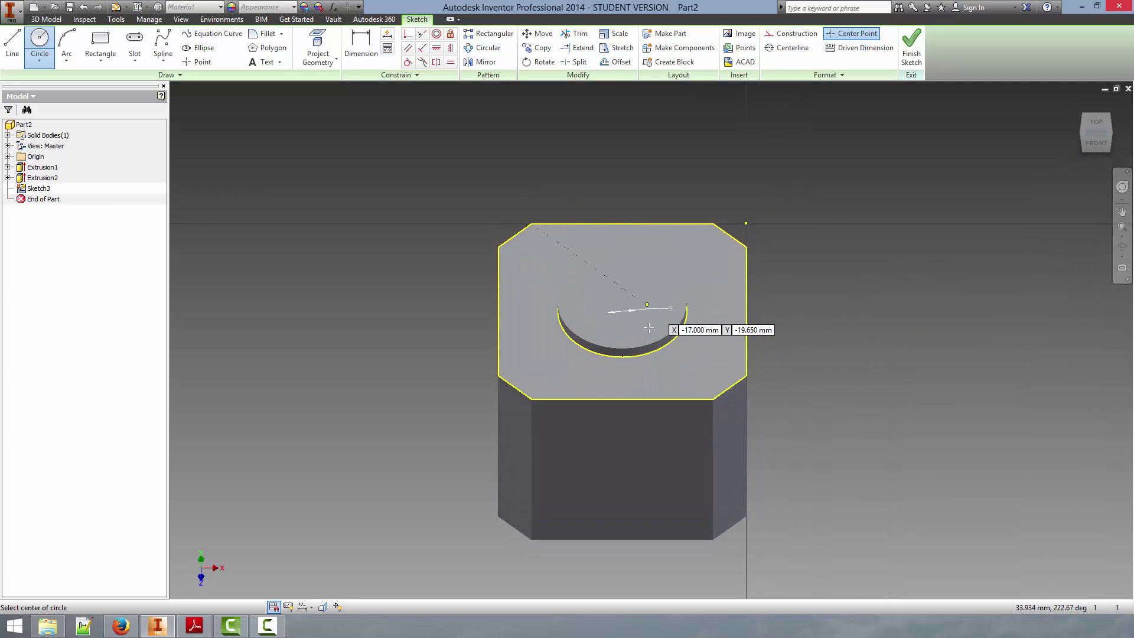
Finish the sketch and extrude the 5 mm circle with a 24 mm distance
{"action": "left_click", "coordinate": [912, 46]}
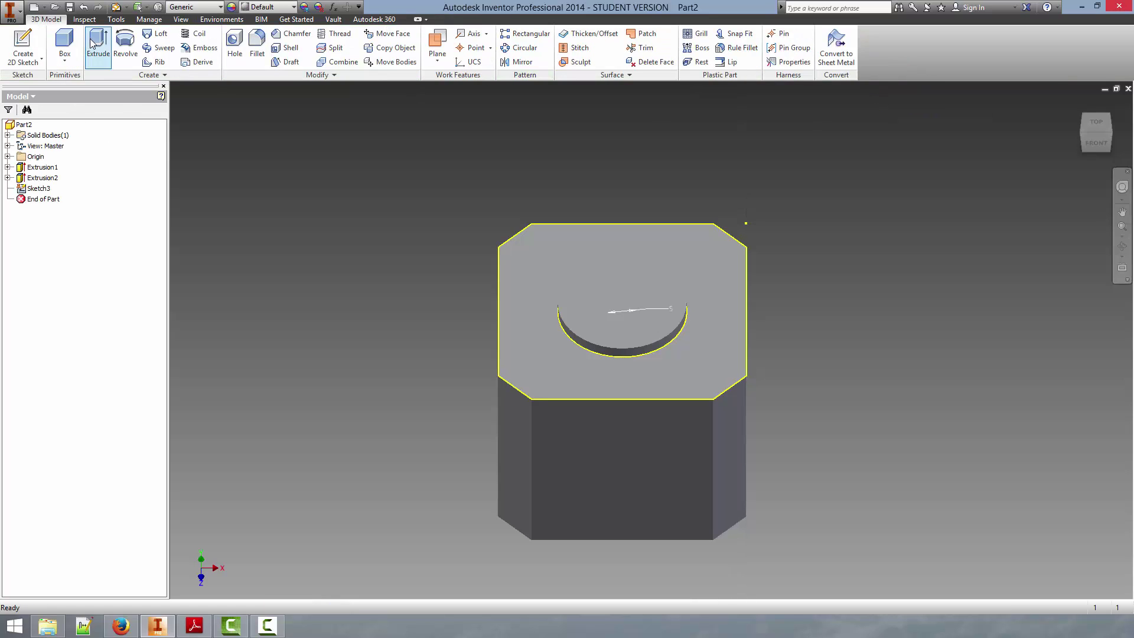
{"action": "left_click", "coordinate": [95, 44]}
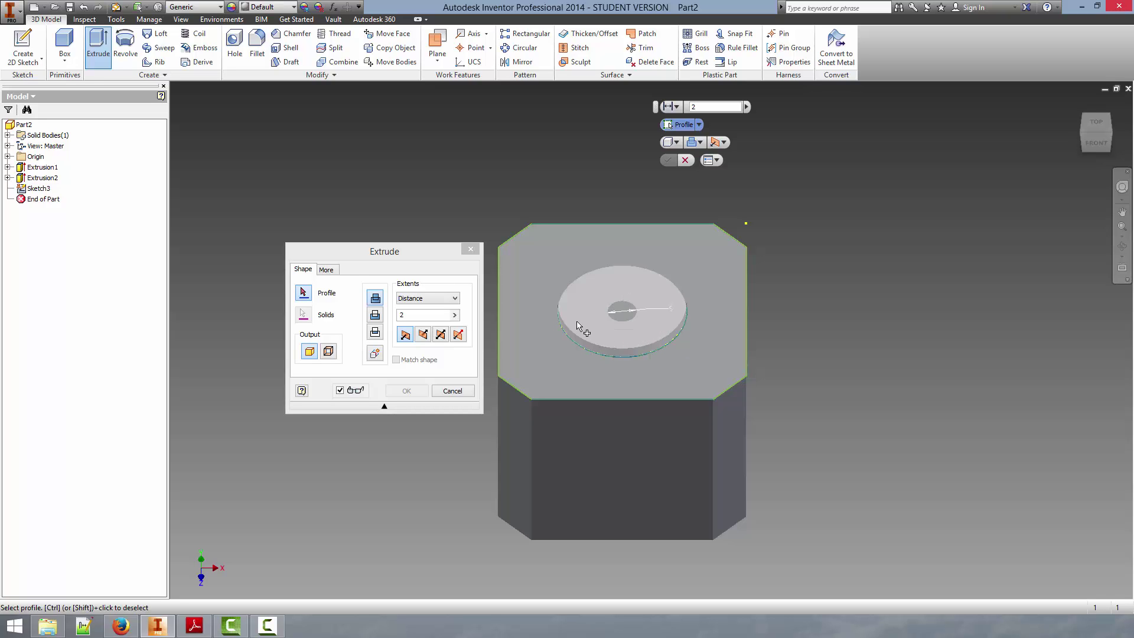
{"action": "left_click", "coordinate": [622, 314]}
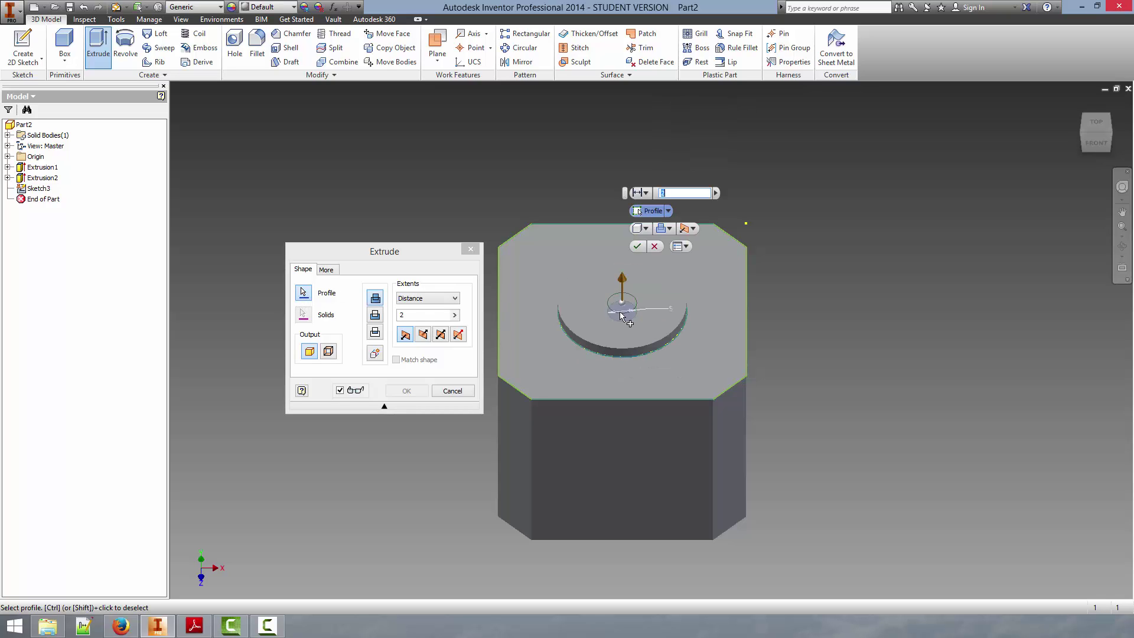
{"action": "type", "text": "24"}
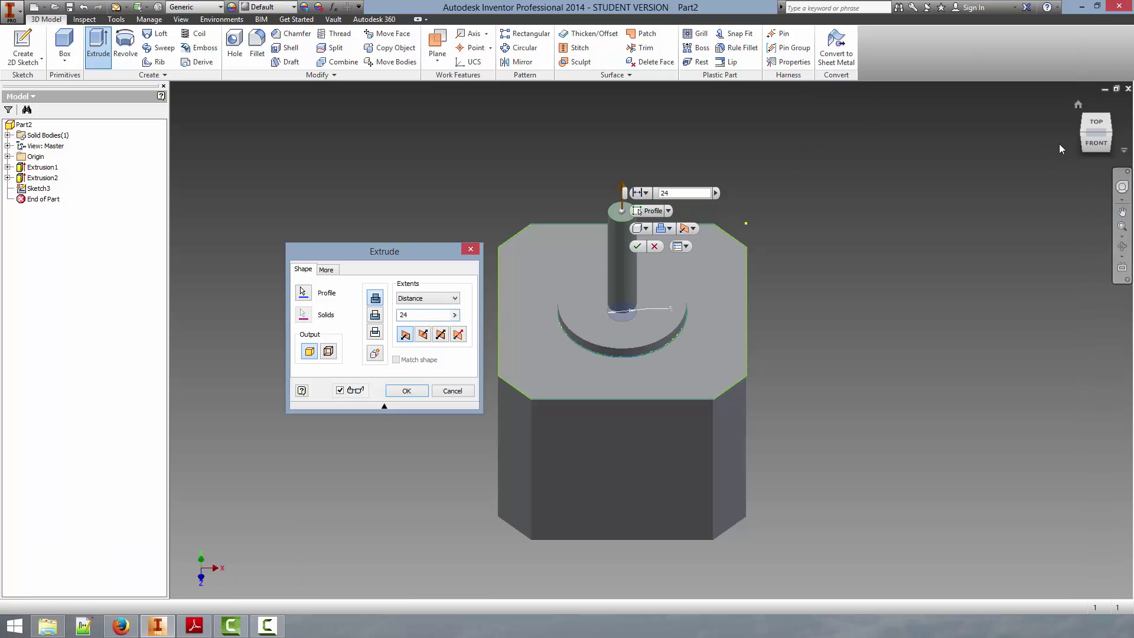
Verify the 24 mm shaft length against the drawing, apply the extrusion, and return to isometric view
{"action": "left_click", "coordinate": [1097, 142]}
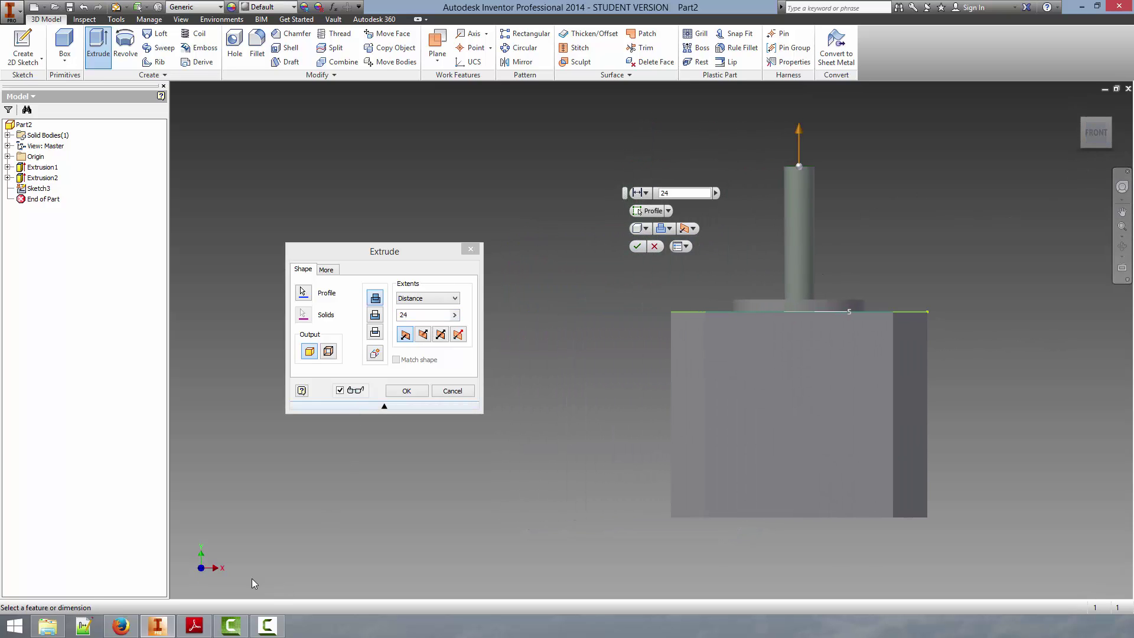
{"action": "left_click", "coordinate": [1123, 108]}
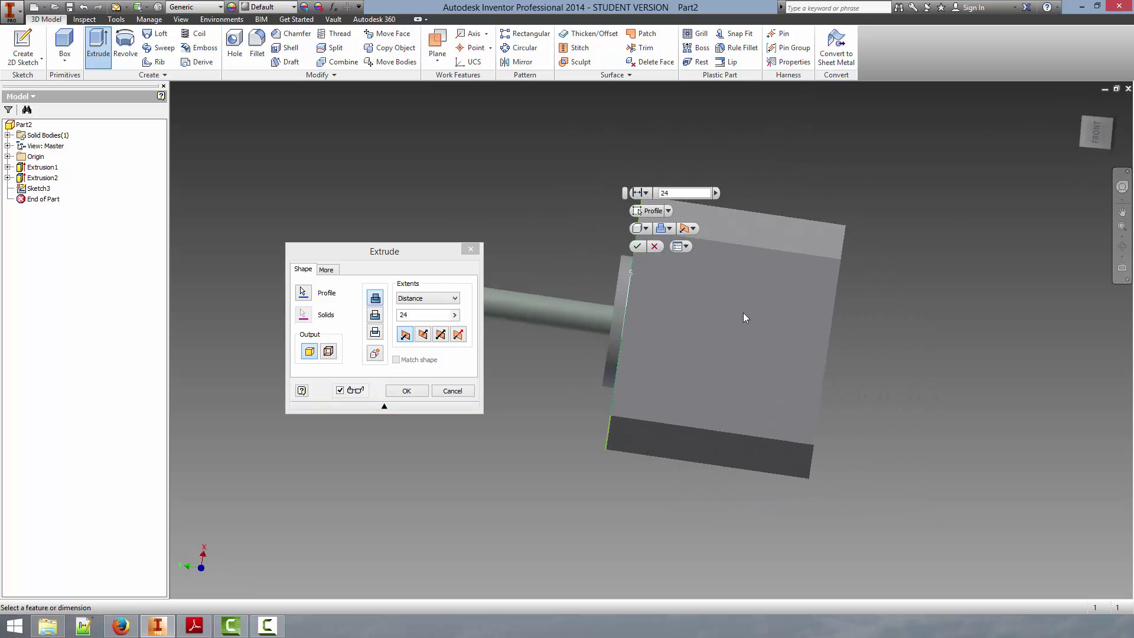
{"action": "left_click", "coordinate": [195, 625]}
{"action": "left_click", "coordinate": [157, 625]}
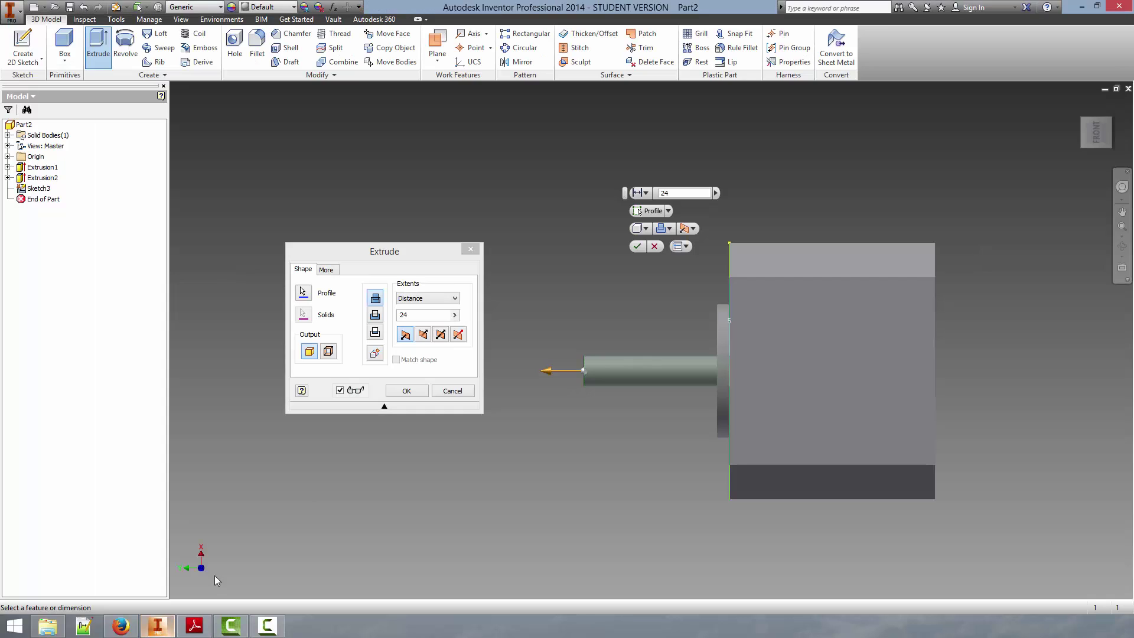
{"action": "left_click", "coordinate": [406, 391]}
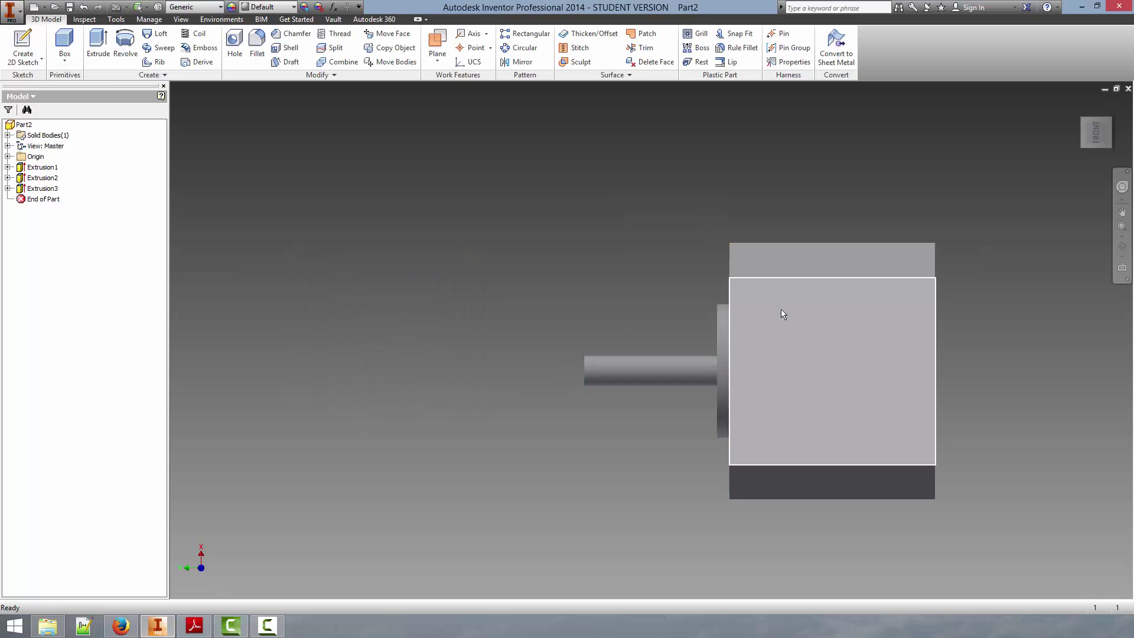
{"action": "key", "text": "F2"}
{"action": "left_click_drag", "start_coordinate": [436, 243], "coordinate": [348, 210]}
{"action": "left_click", "coordinate": [1126, 114]}
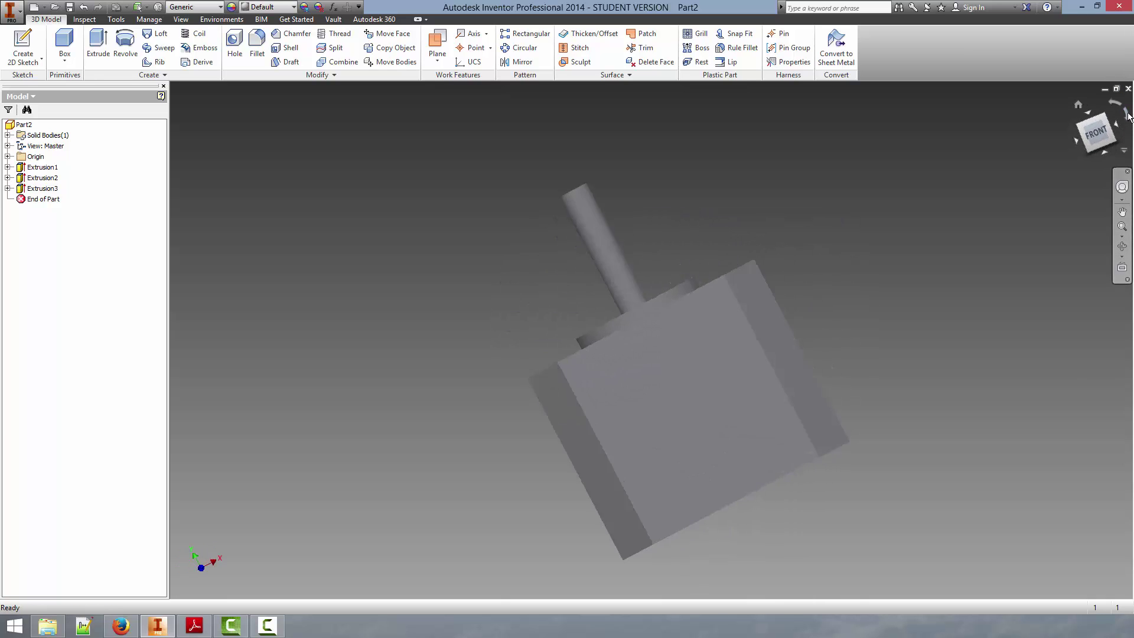
{"action": "left_click", "coordinate": [1110, 120]}
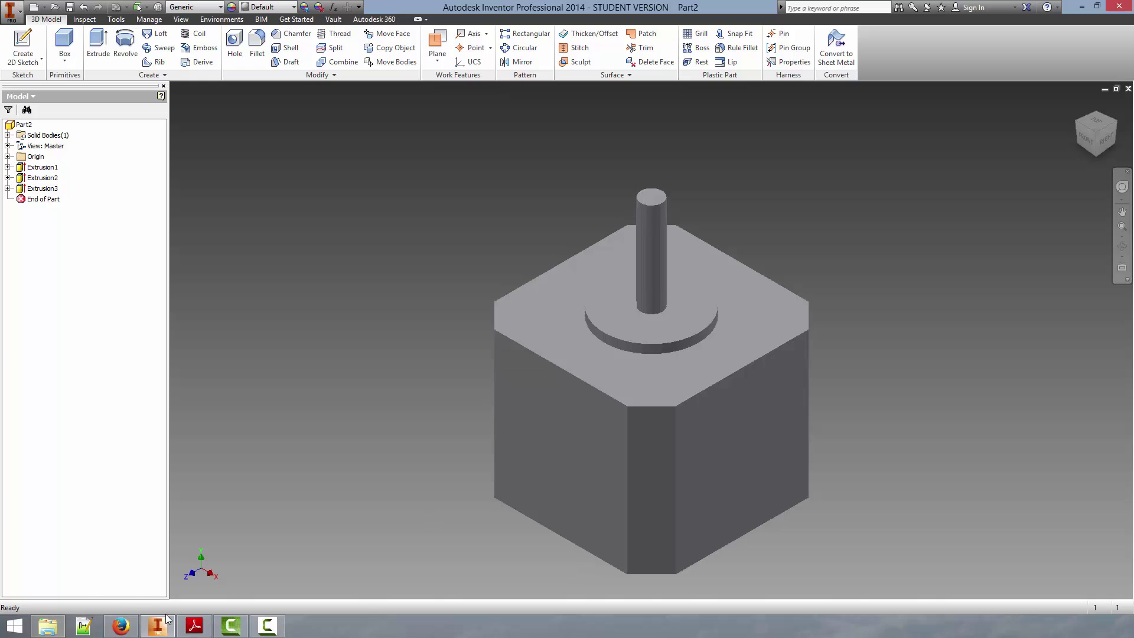
{"action": "left_click", "coordinate": [195, 625]}
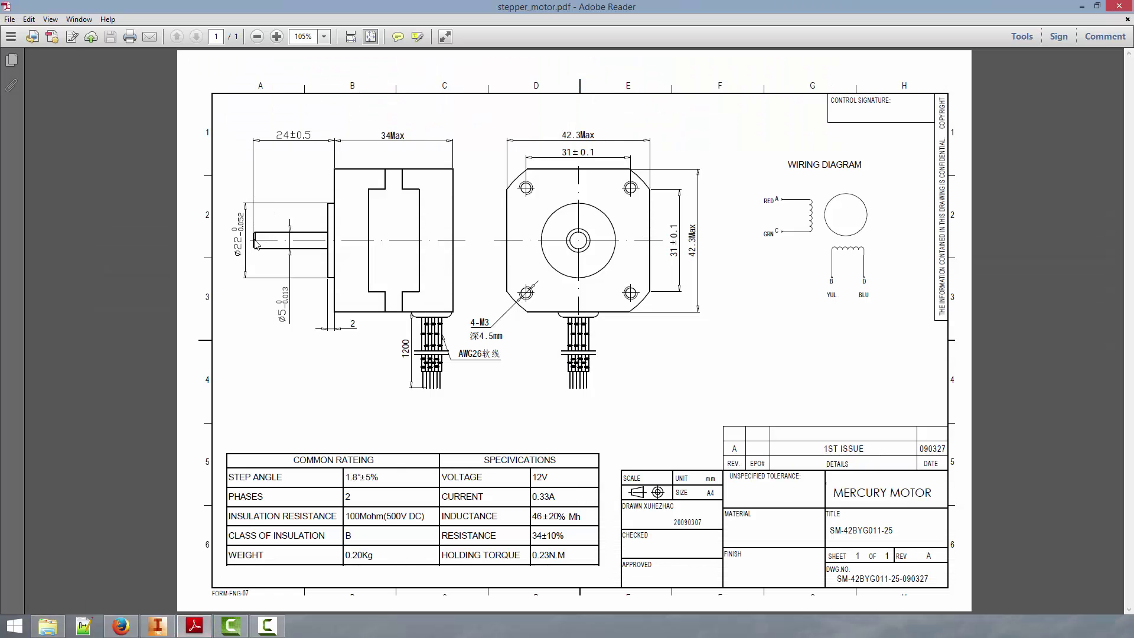
{"action": "scroll", "coordinate": [257, 243], "scroll_direction": "up", "scroll_amount": 2, "text": "ctrl"}
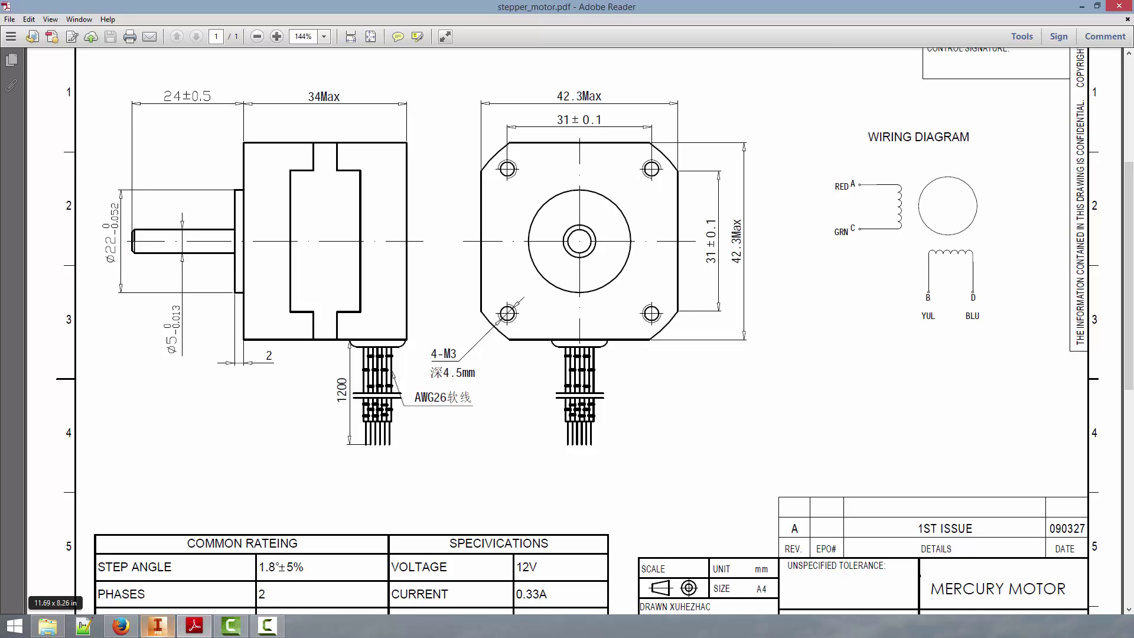
{"action": "left_click", "coordinate": [158, 629]}
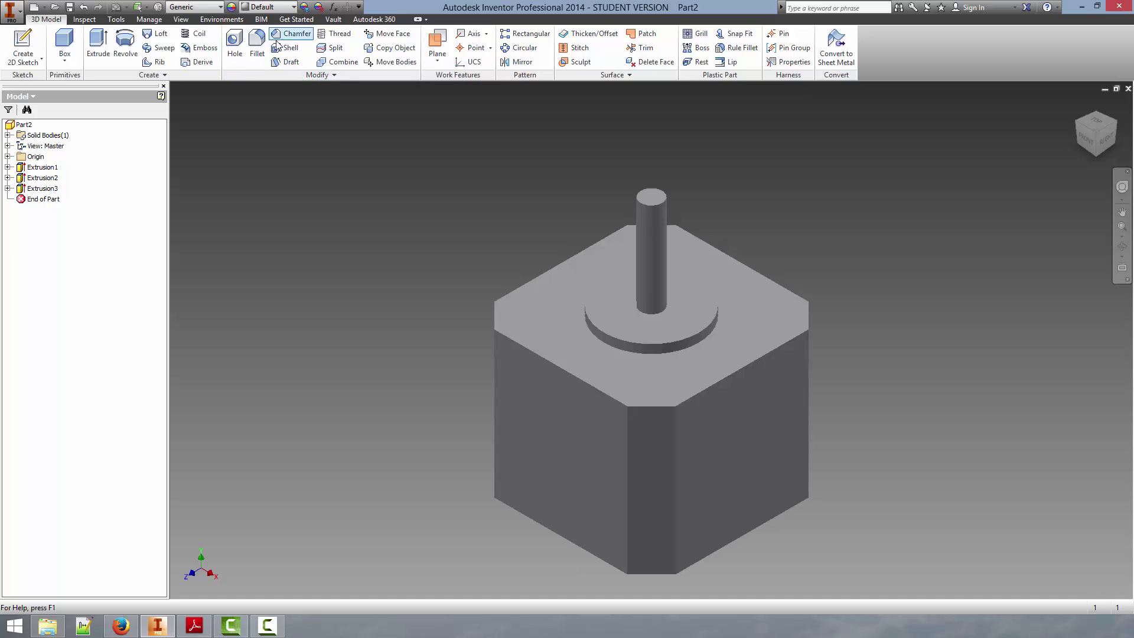
Start a chamfer on the shaft's top edge and check the drawing for its size
{"action": "left_click", "coordinate": [294, 33]}
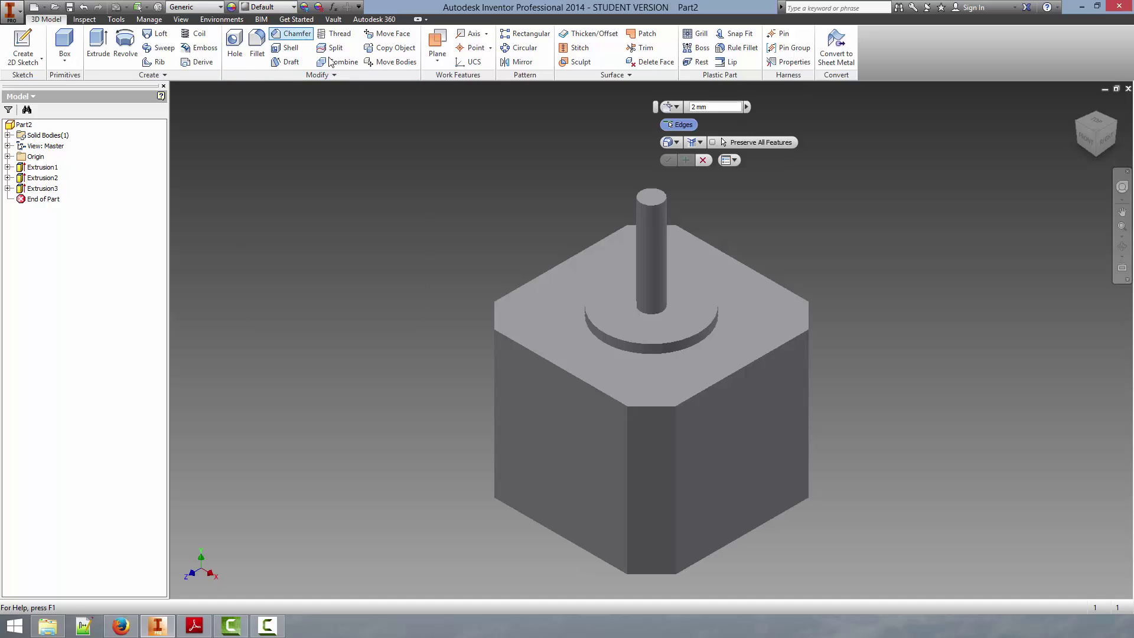
{"action": "left_click", "coordinate": [659, 205]}
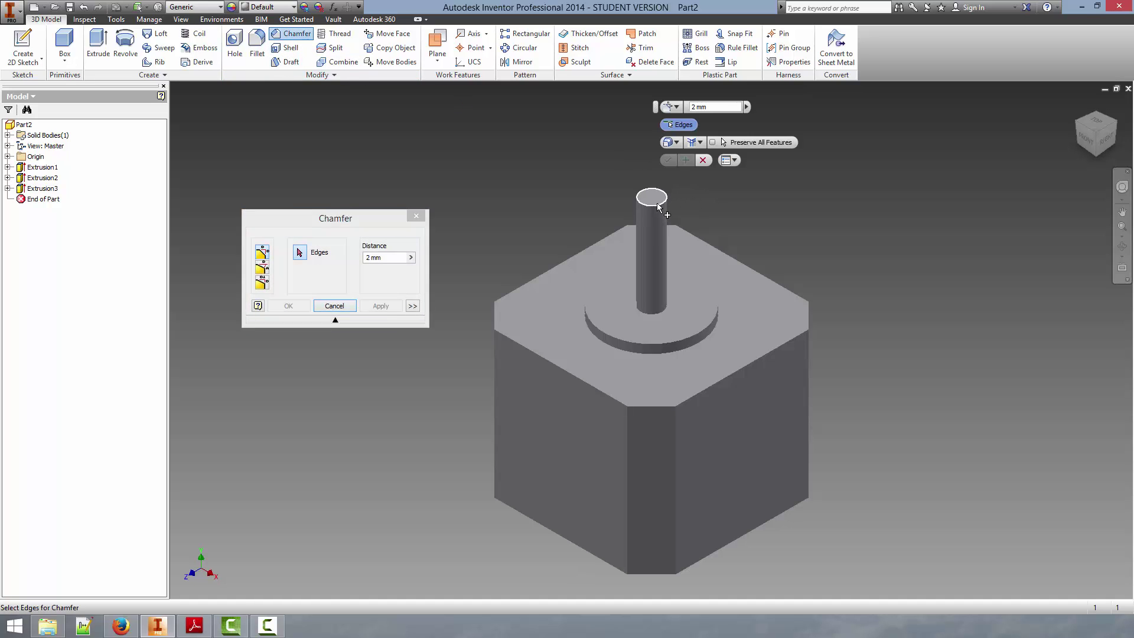
{"action": "left_click", "coordinate": [1112, 144]}
{"action": "scroll", "coordinate": [646, 171], "scroll_direction": "up", "scroll_amount": 5}
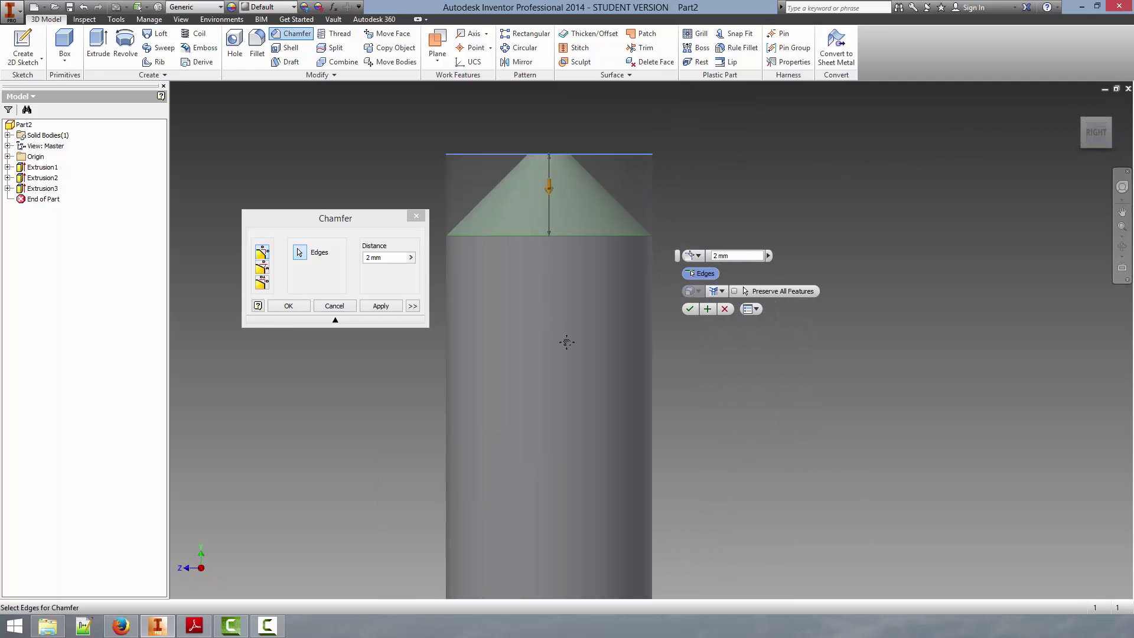
{"action": "middle_click_drag", "start_coordinate": [567, 344], "coordinate": [575, 456]}
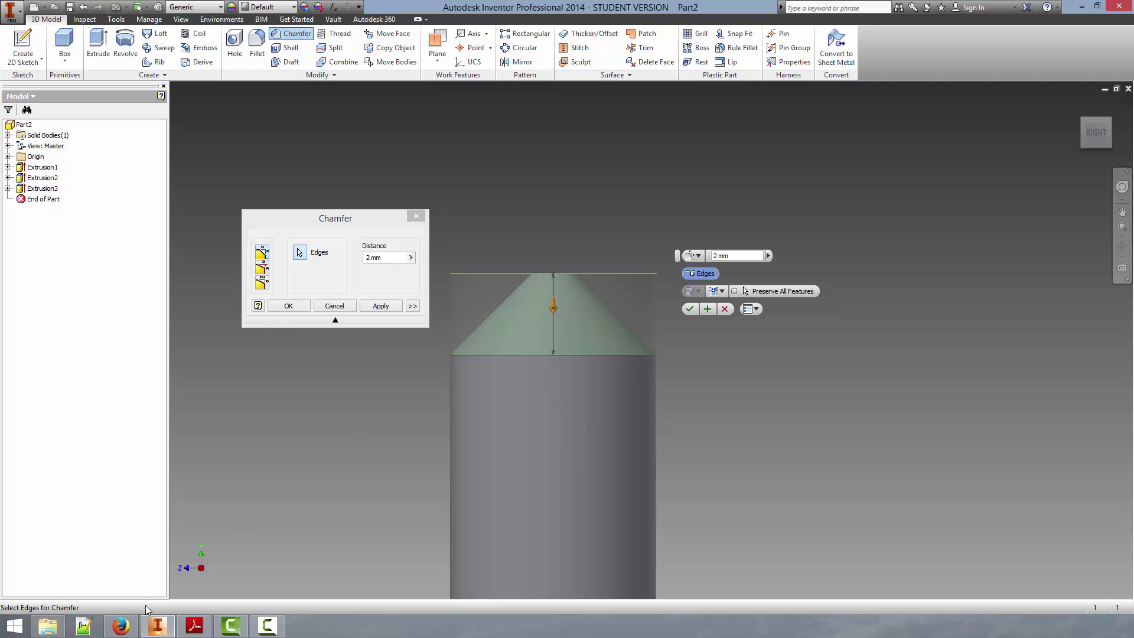
{"action": "left_click", "coordinate": [191, 628]}
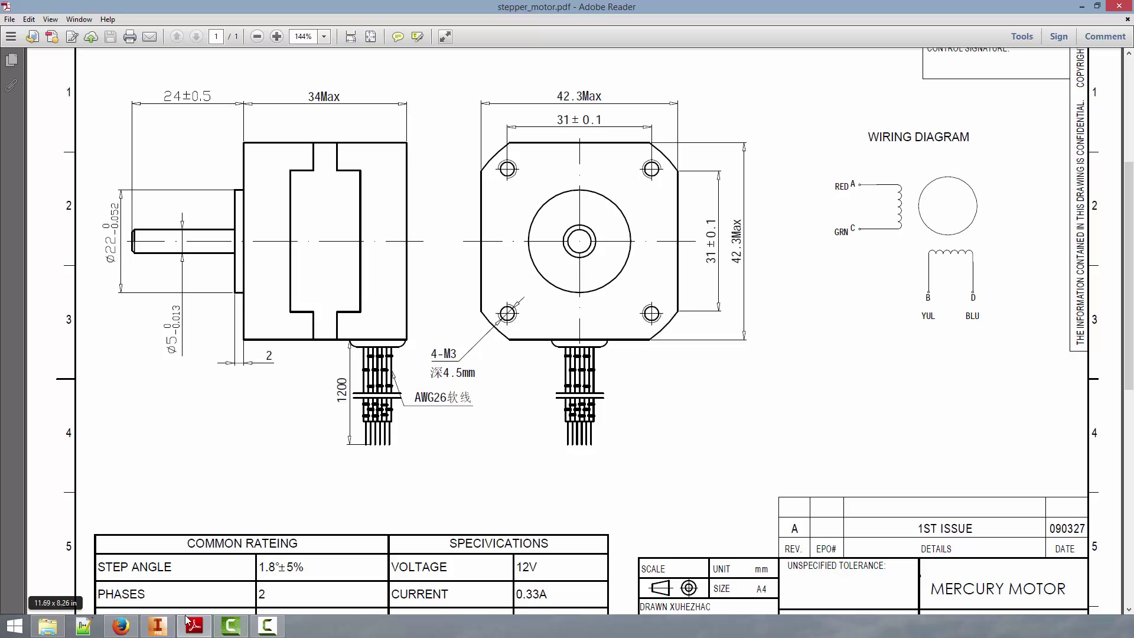
{"action": "left_click", "coordinate": [157, 626]}
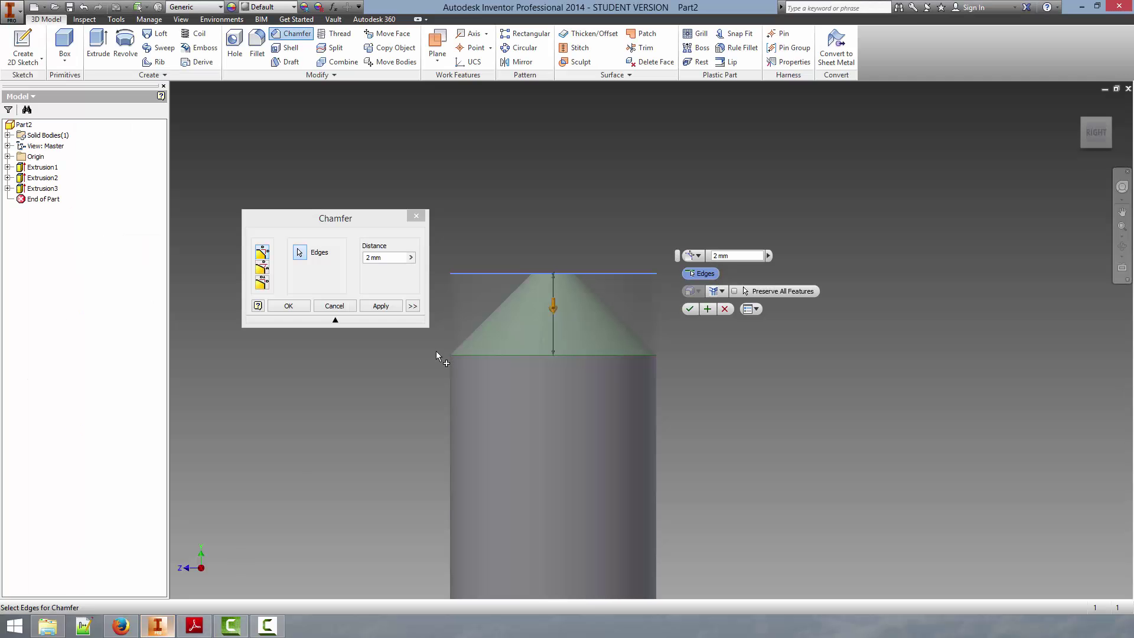
Set the chamfer distance to 0.5 mm, apply it, and return to the home view
{"action": "left_click", "coordinate": [392, 257]}
{"action": "type", "text": "0.5"}
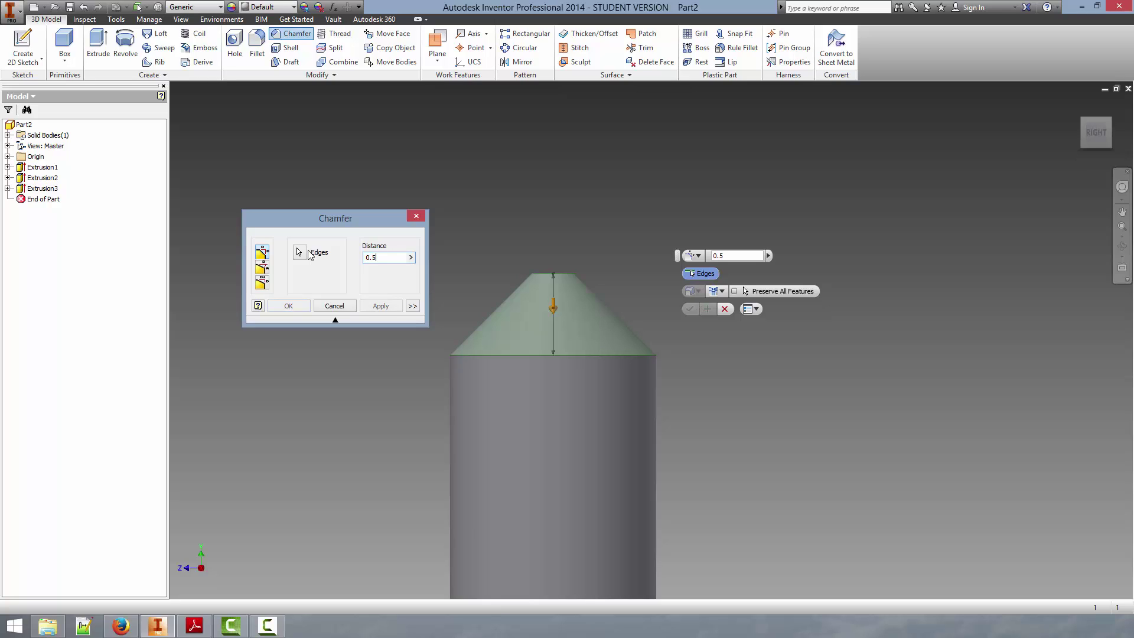
{"action": "left_click", "coordinate": [302, 252]}
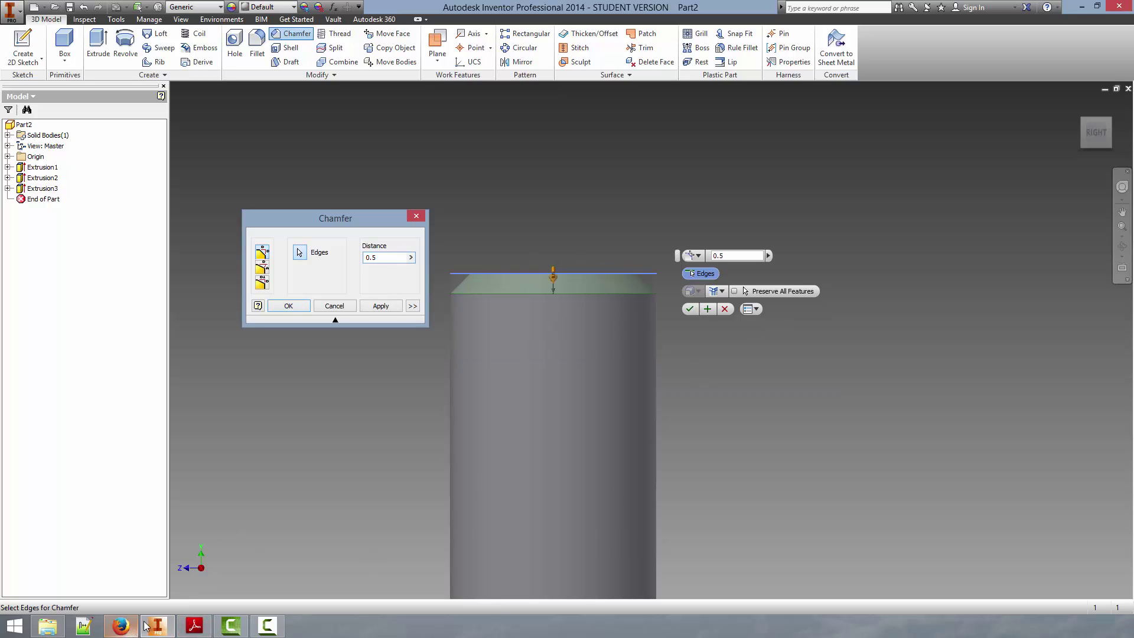
{"action": "left_click", "coordinate": [194, 625]}
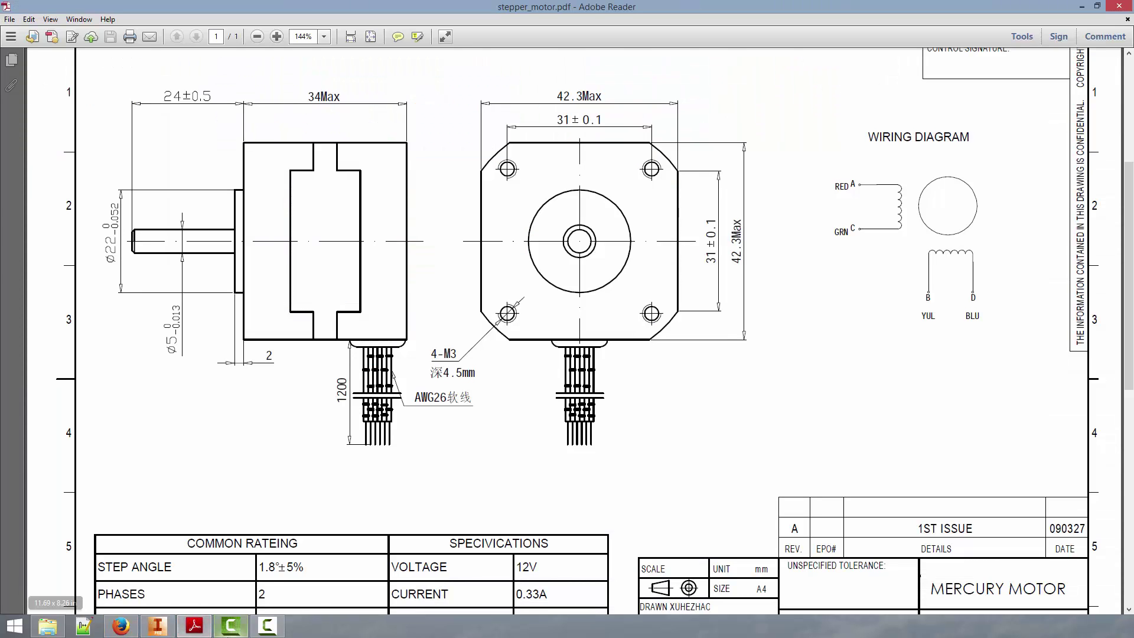
{"action": "left_click", "coordinate": [161, 629]}
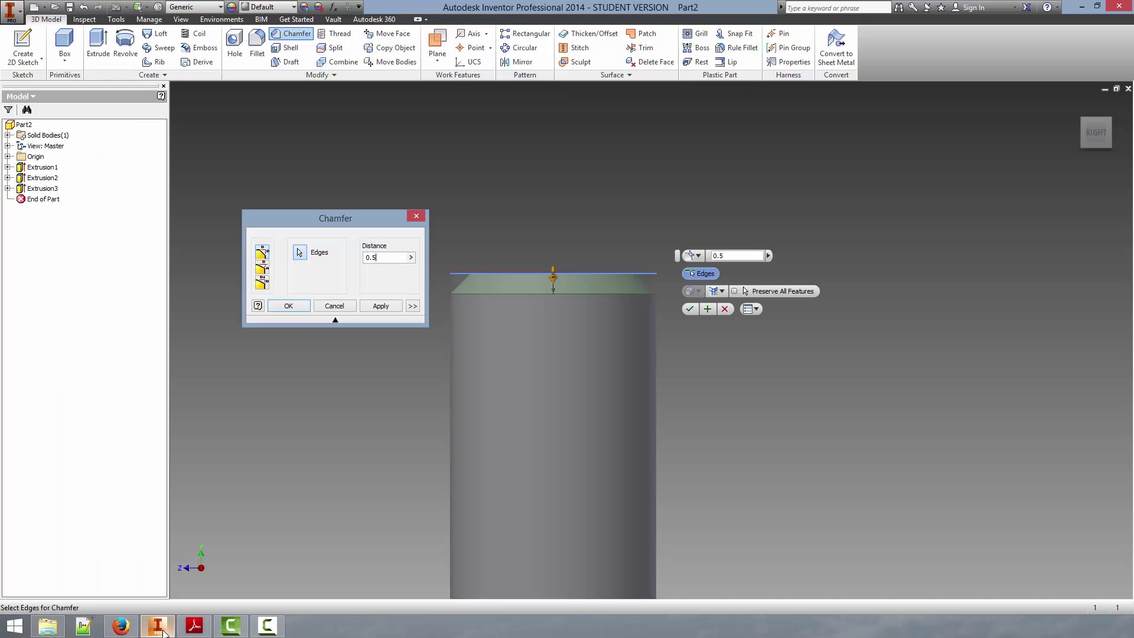
{"action": "left_click", "coordinate": [288, 306]}
{"action": "scroll", "coordinate": [775, 392], "scroll_direction": "down", "scroll_amount": 10}
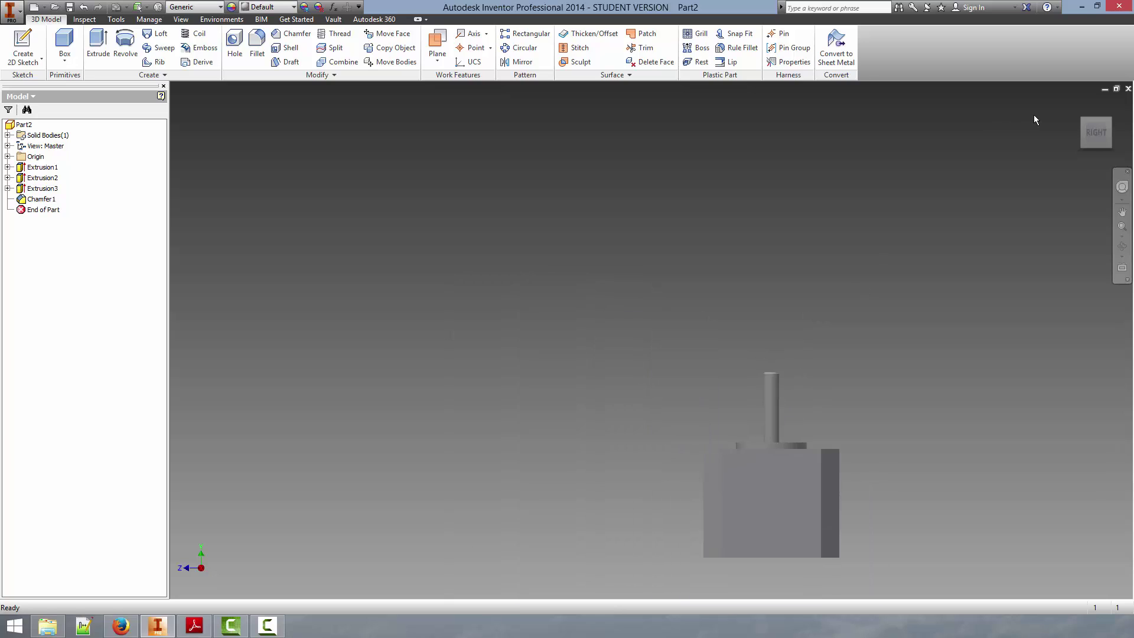
{"action": "left_click", "coordinate": [1084, 117]}
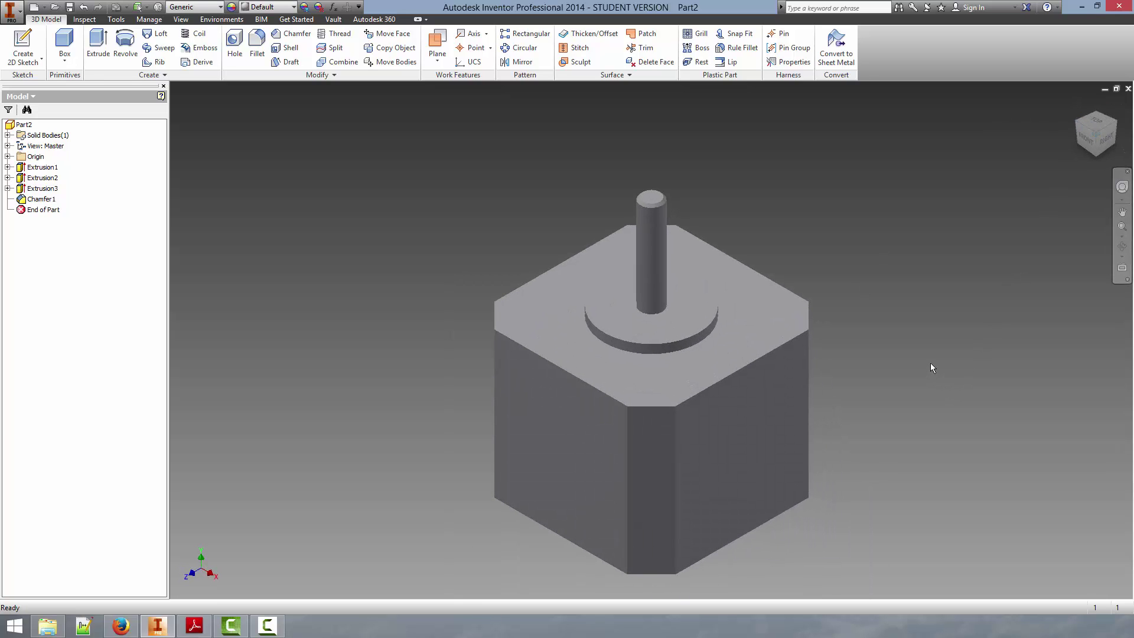
{"action": "left_click", "coordinate": [186, 628]}
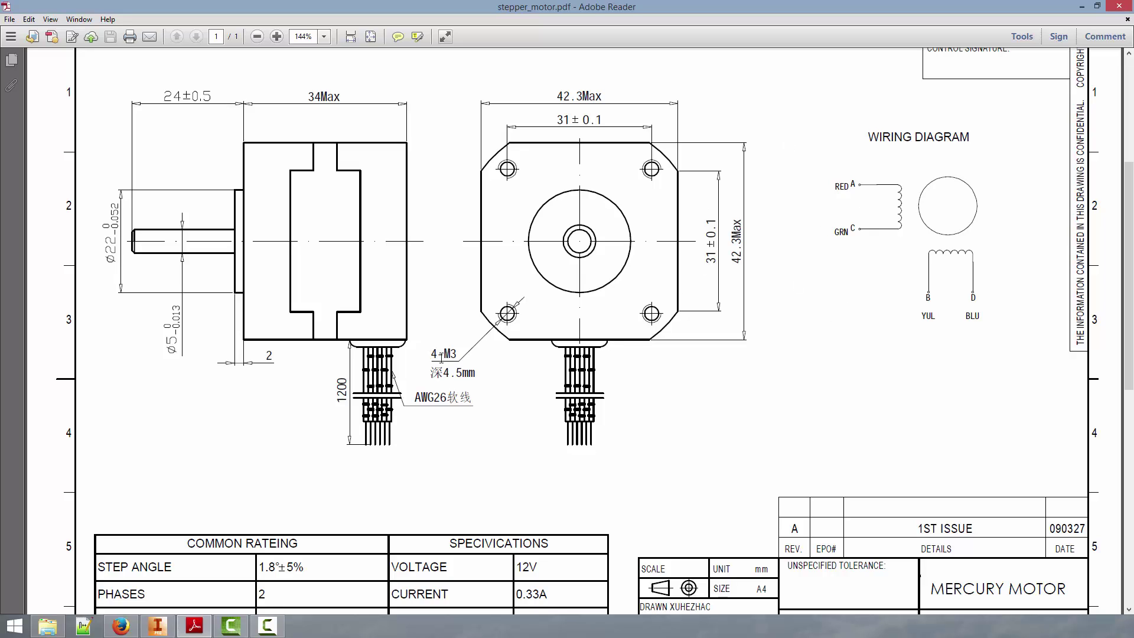
{"action": "left_click_drag", "start_coordinate": [430, 372], "coordinate": [446, 377]}
{"action": "left_click", "coordinate": [434, 355]}
{"action": "left_click_drag", "start_coordinate": [433, 353], "coordinate": [477, 376]}
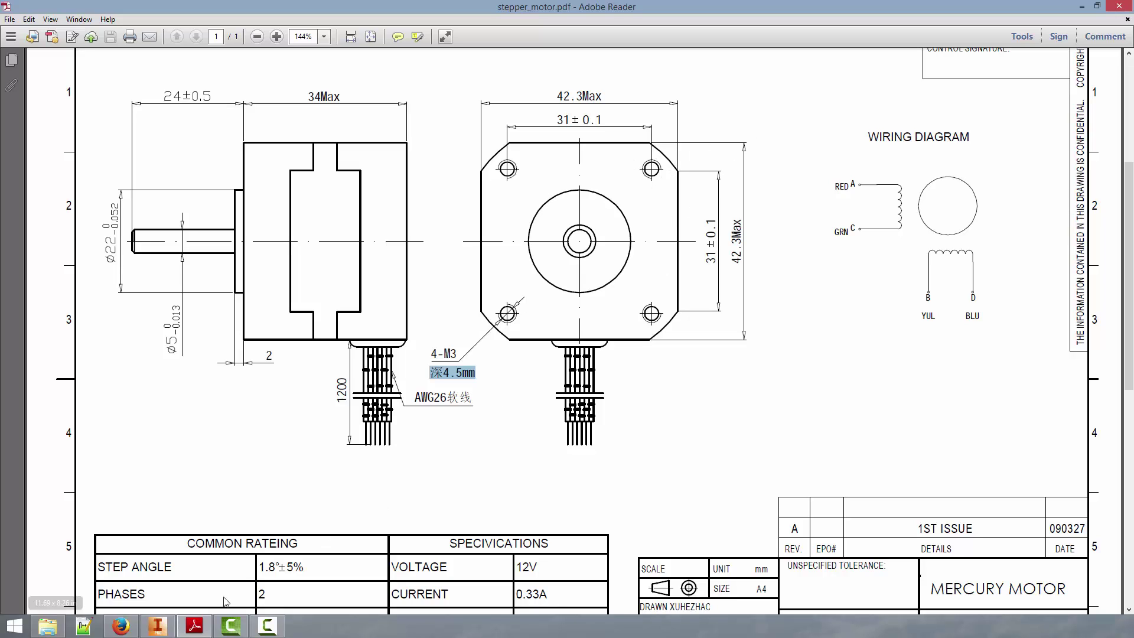
Sketch a 3 mm circle near the top-right corner of the top face, checking hole positions on the drawing
{"action": "left_click", "coordinate": [167, 621]}
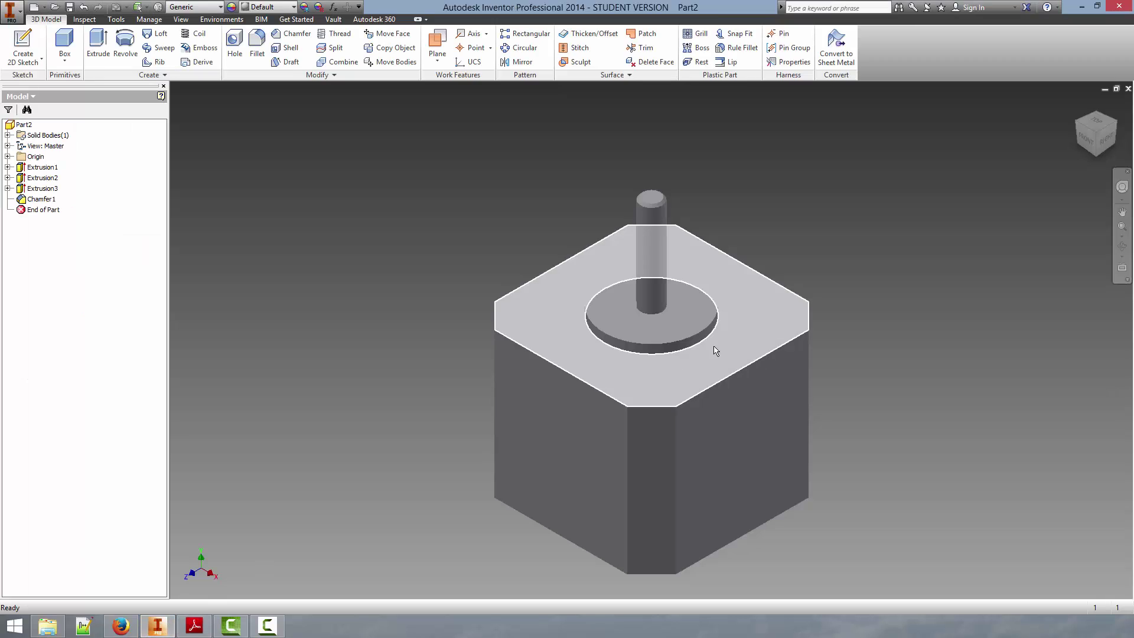
{"action": "left_click", "coordinate": [781, 312]}
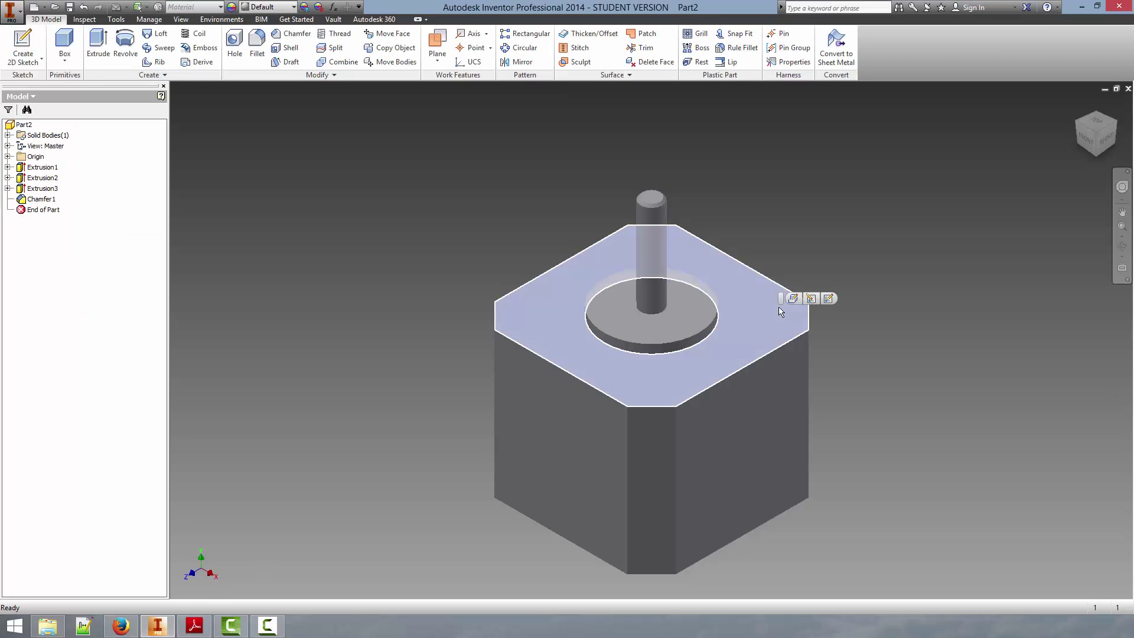
{"action": "left_click", "coordinate": [832, 299]}
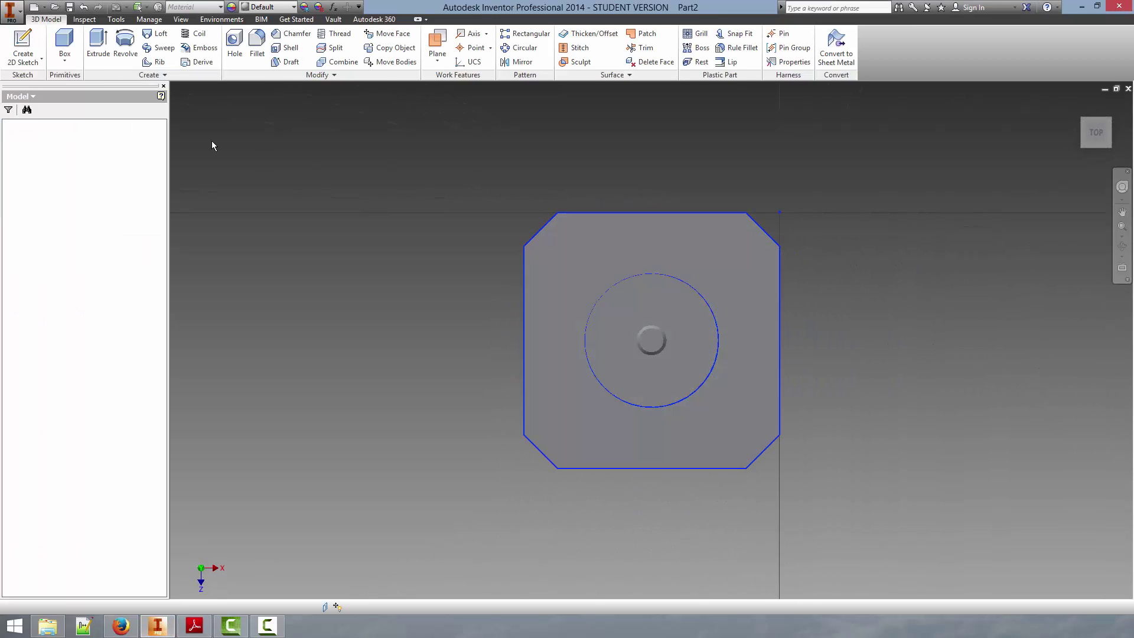
{"action": "left_click", "coordinate": [47, 47]}
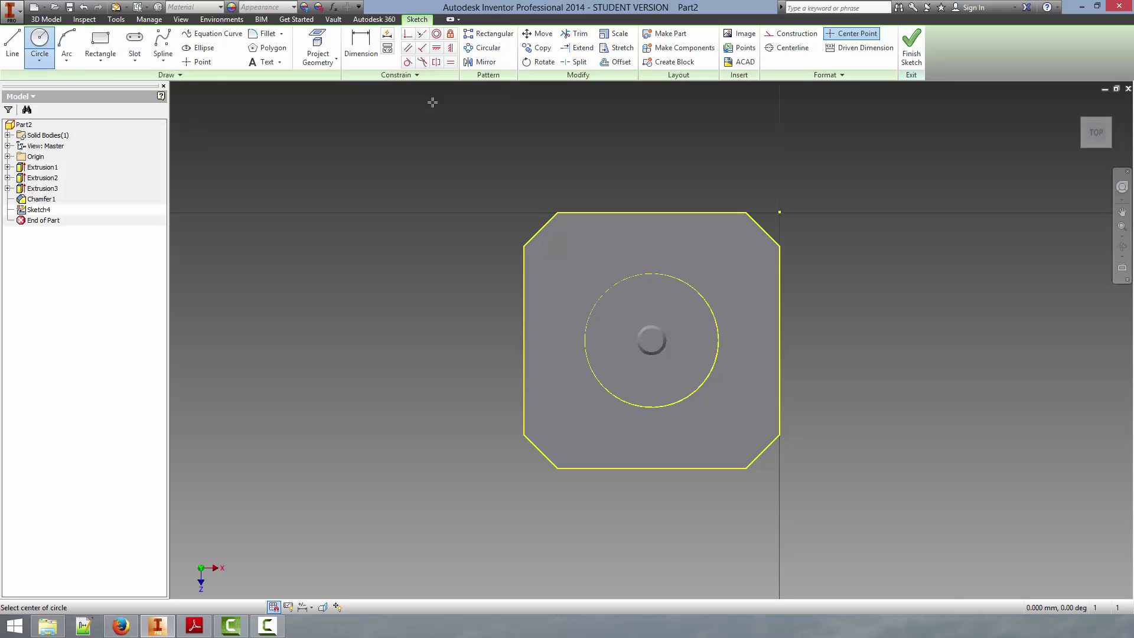
{"action": "left_click", "coordinate": [713, 254]}
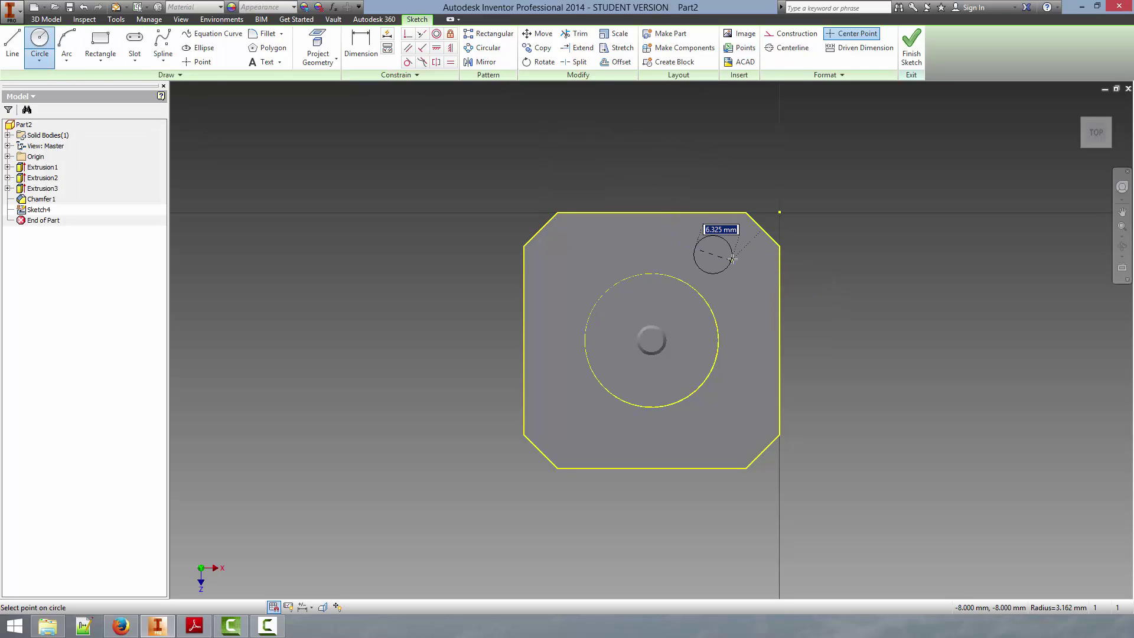
{"action": "type", "text": "3"}
{"action": "key", "text": "Return"}
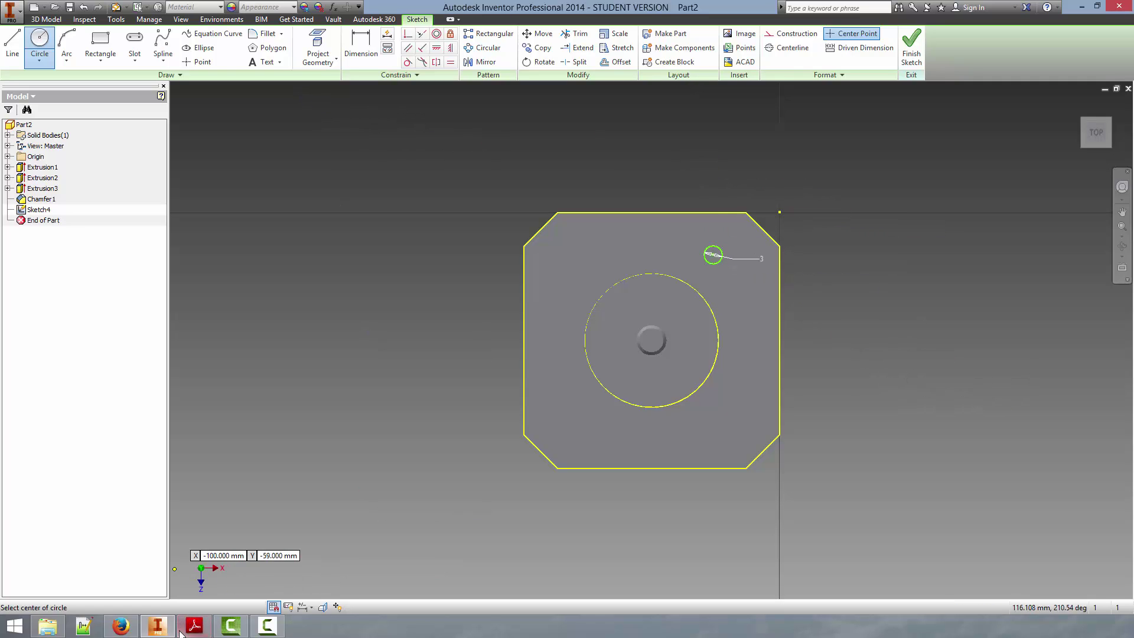
{"action": "mouse_move", "coordinate": [194, 632]}
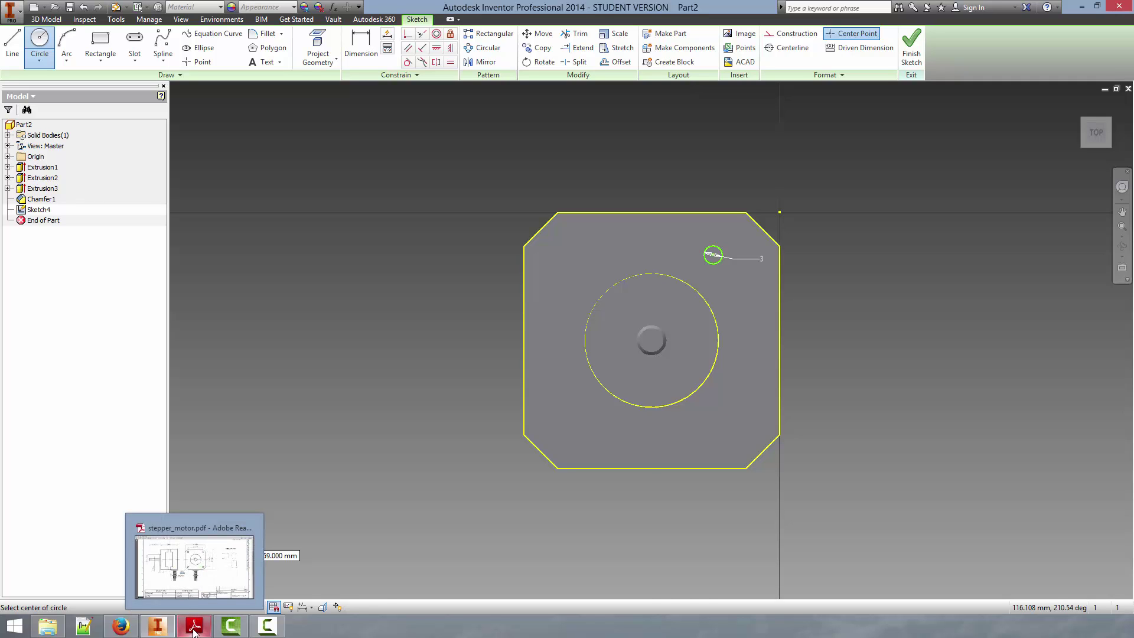
{"action": "left_click", "coordinate": [196, 629]}
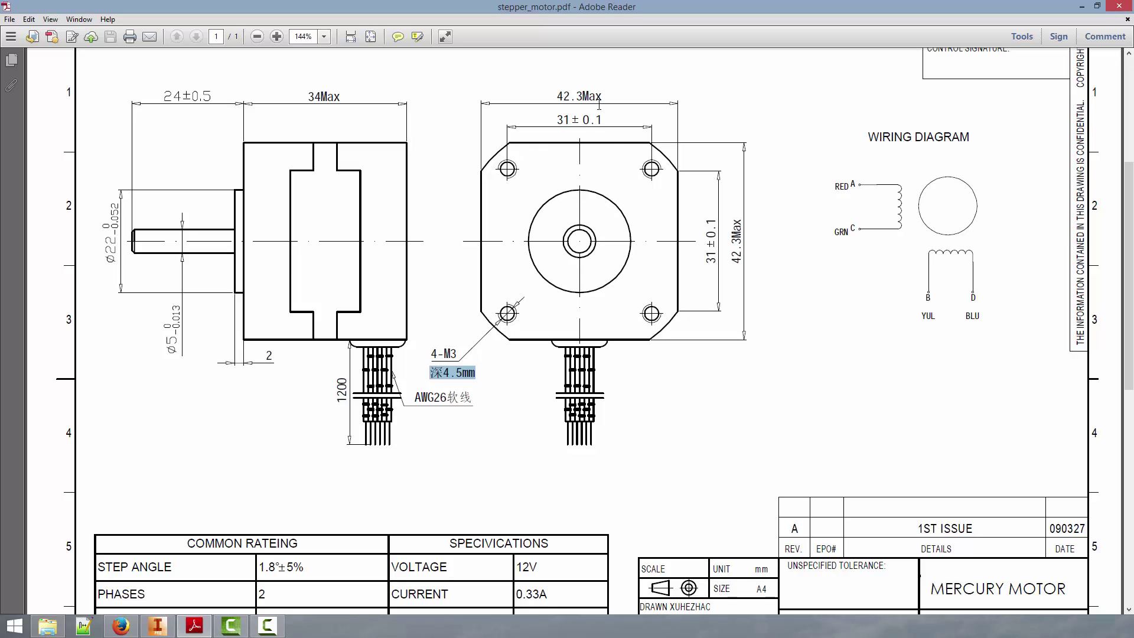
{"action": "left_click", "coordinate": [157, 626]}
Dimension the circle centre 15.5 mm vertically and 15.5 mm horizontally from the shaft centre
{"action": "left_click", "coordinate": [361, 47]}
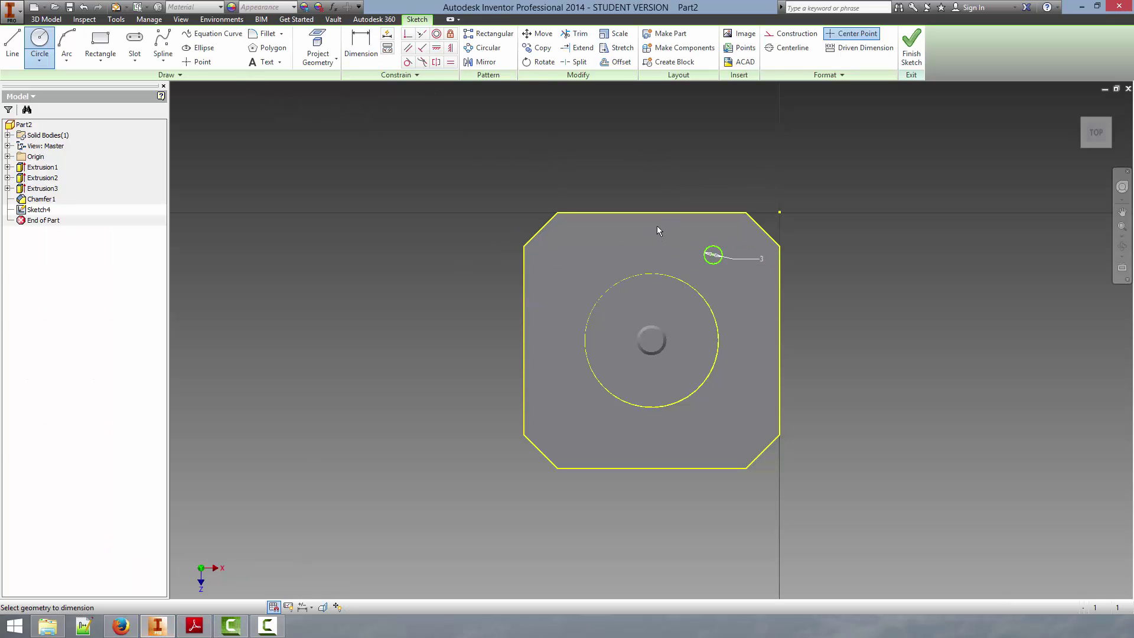
{"action": "left_click", "coordinate": [713, 256]}
{"action": "left_click", "coordinate": [853, 297]}
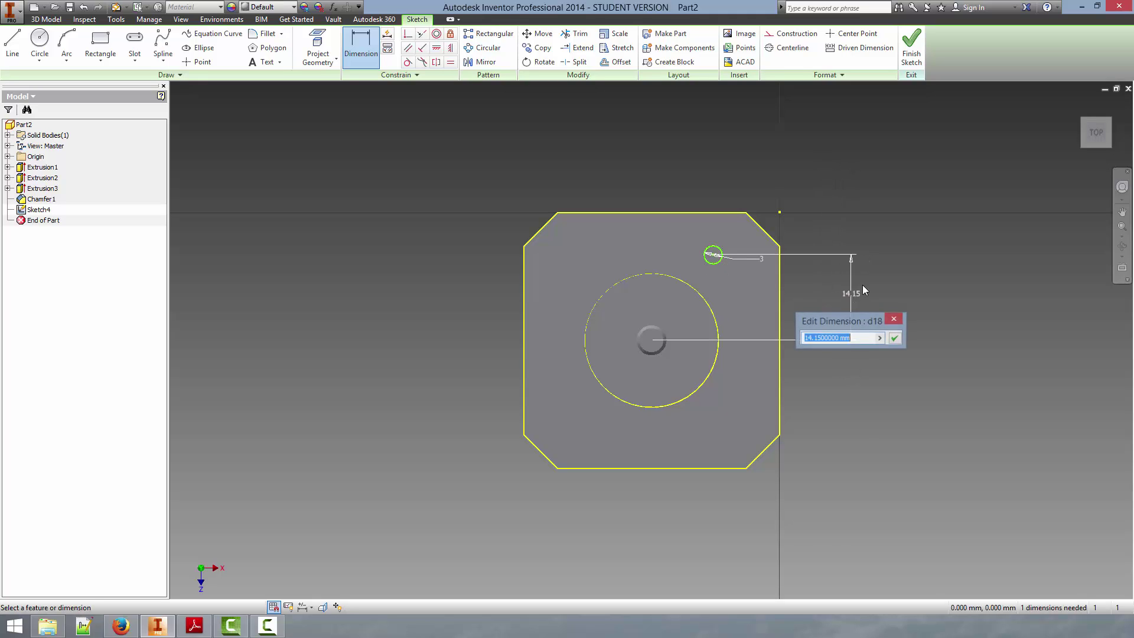
{"action": "type", "text": "15.5"}
{"action": "key", "text": "Return"}
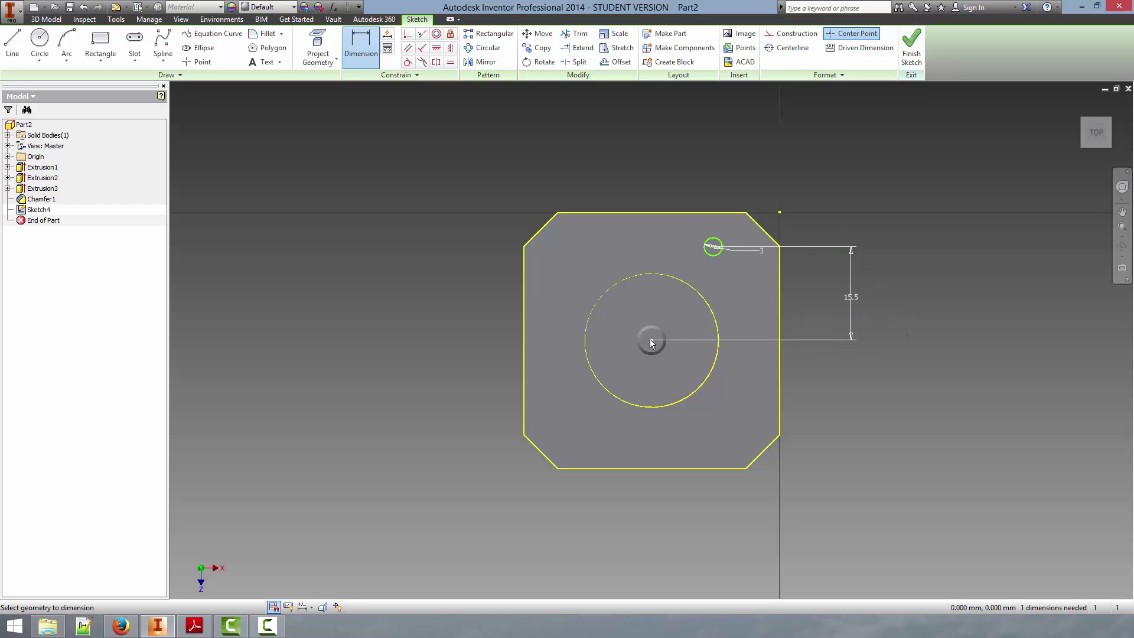
{"action": "left_click", "coordinate": [713, 248]}
{"action": "left_click", "coordinate": [676, 153]}
{"action": "type", "text": "15.5"}
{"action": "key", "text": "Return"}
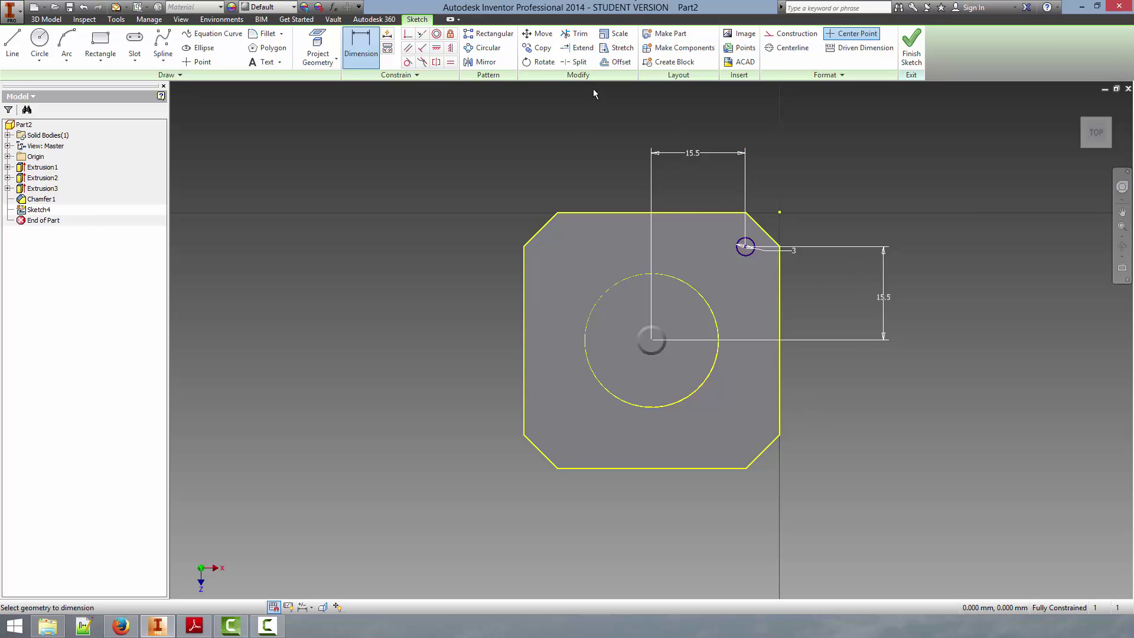
Finish the sketch and cut-extrude the 3 mm circle 4.5 mm deep into the top face
{"action": "left_click", "coordinate": [911, 49]}
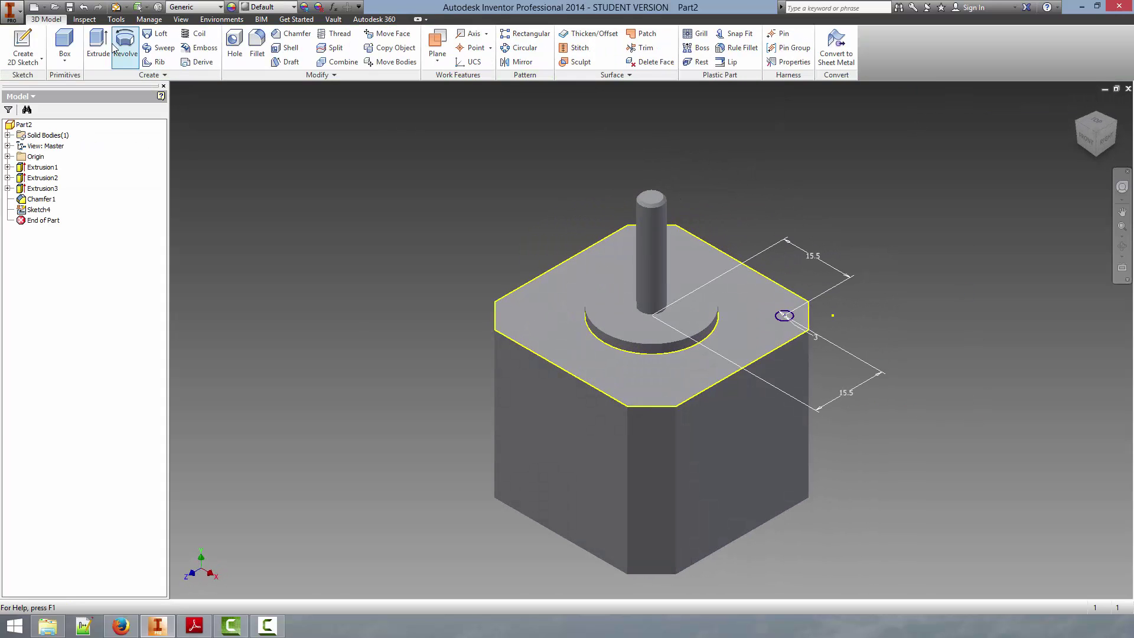
{"action": "left_click", "coordinate": [98, 44]}
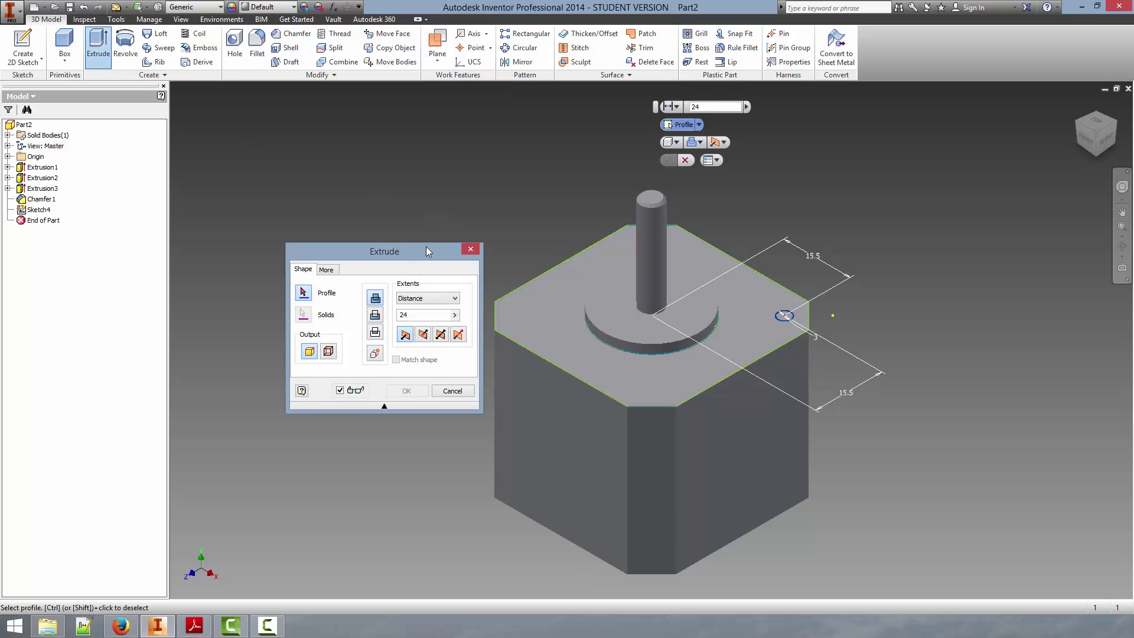
{"action": "left_click_drag", "start_coordinate": [427, 247], "coordinate": [427, 197]}
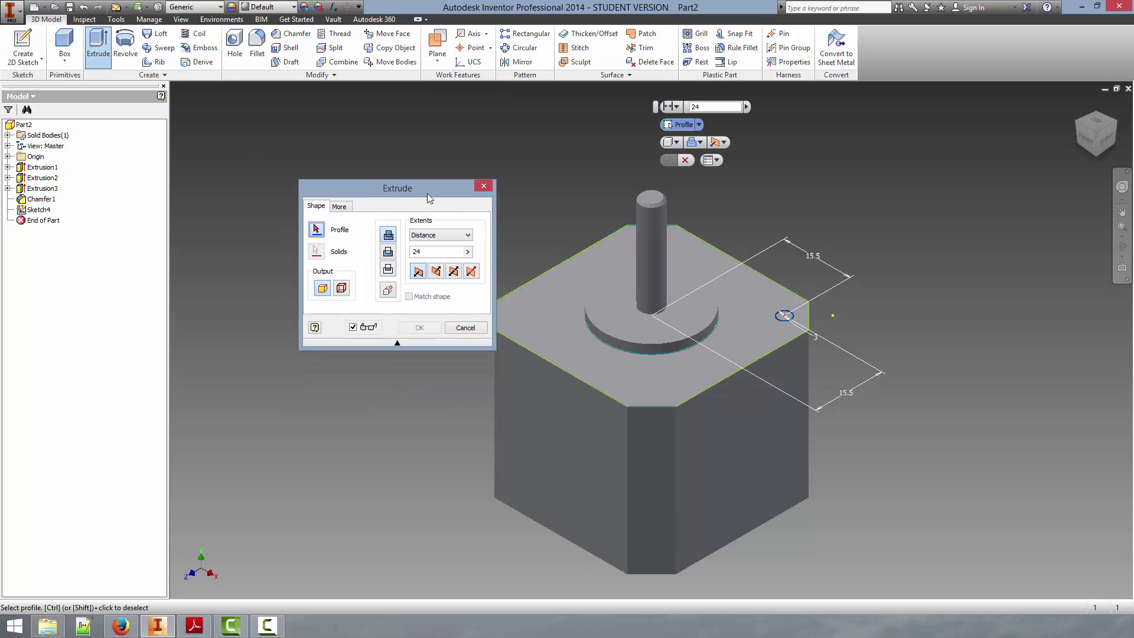
{"action": "left_click", "coordinate": [788, 319]}
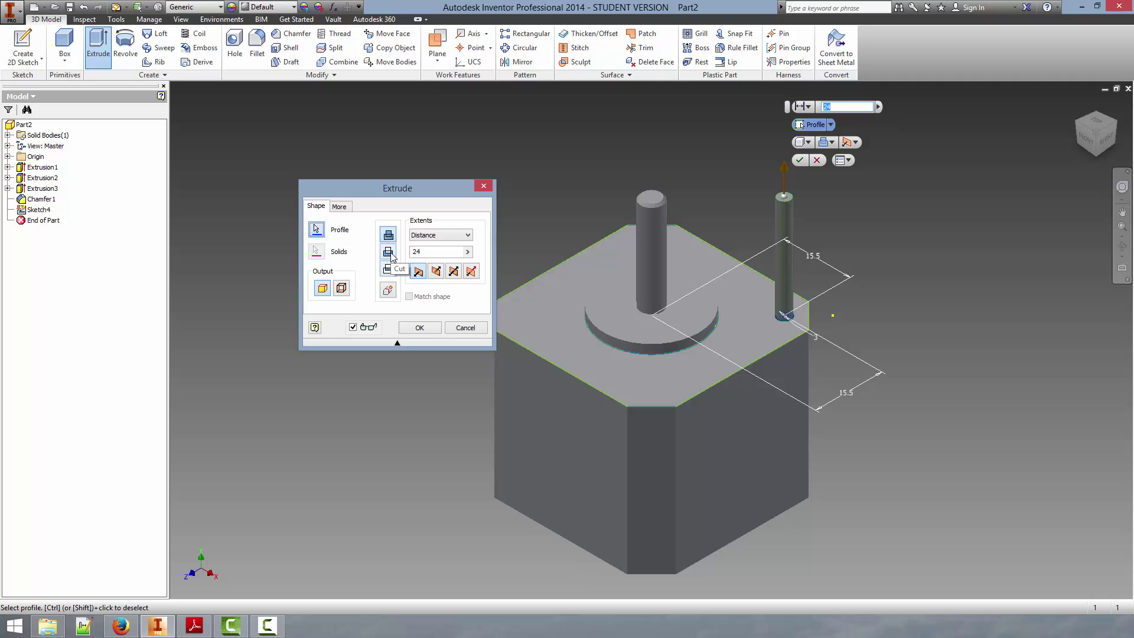
{"action": "left_click", "coordinate": [388, 252]}
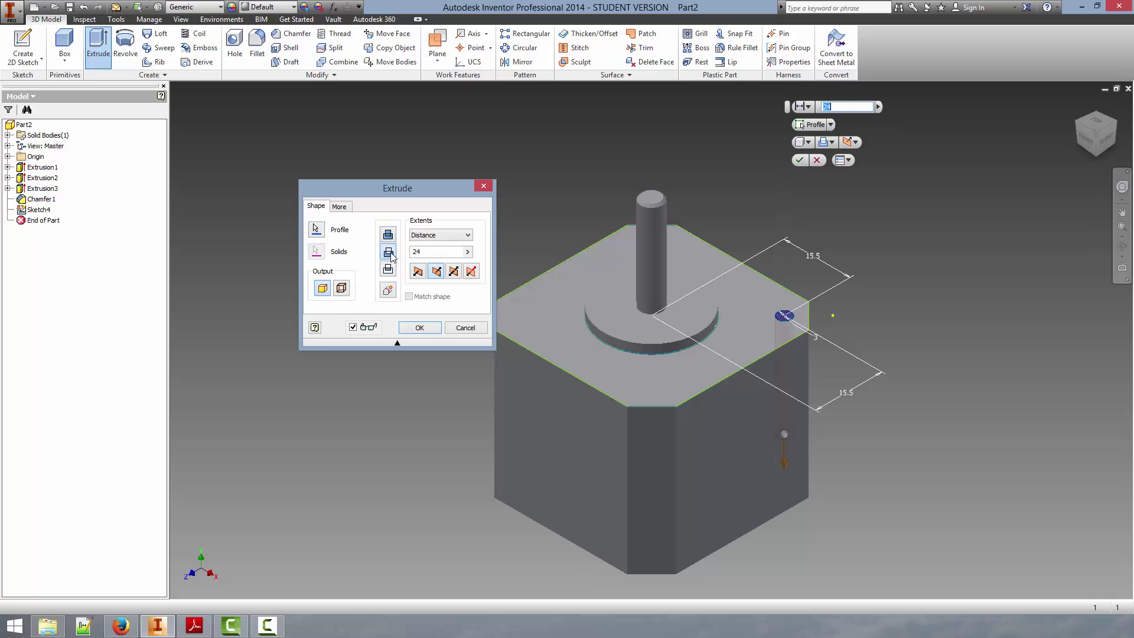
{"action": "left_click", "coordinate": [446, 252]}
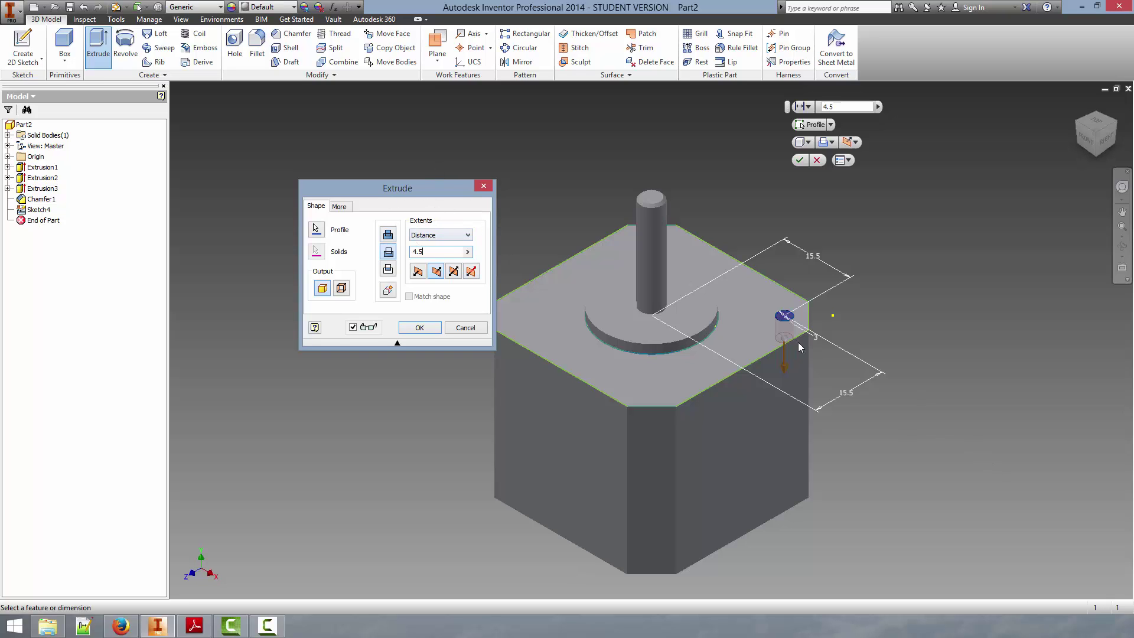
{"action": "scroll", "coordinate": [812, 346], "scroll_direction": "up", "scroll_amount": 5}
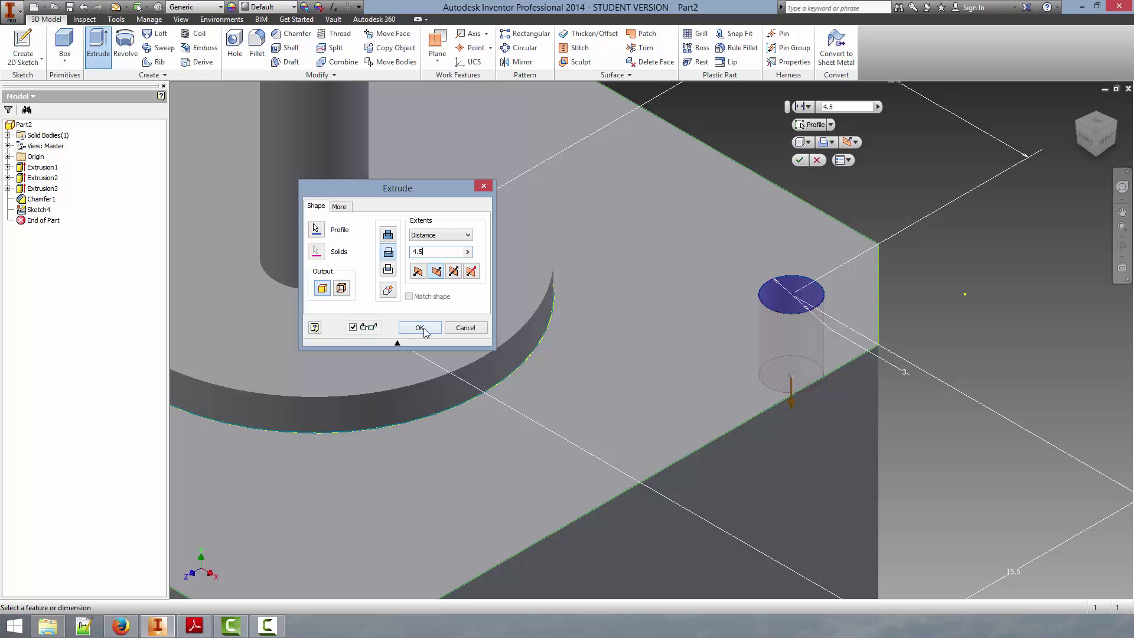
{"action": "left_click", "coordinate": [420, 327]}
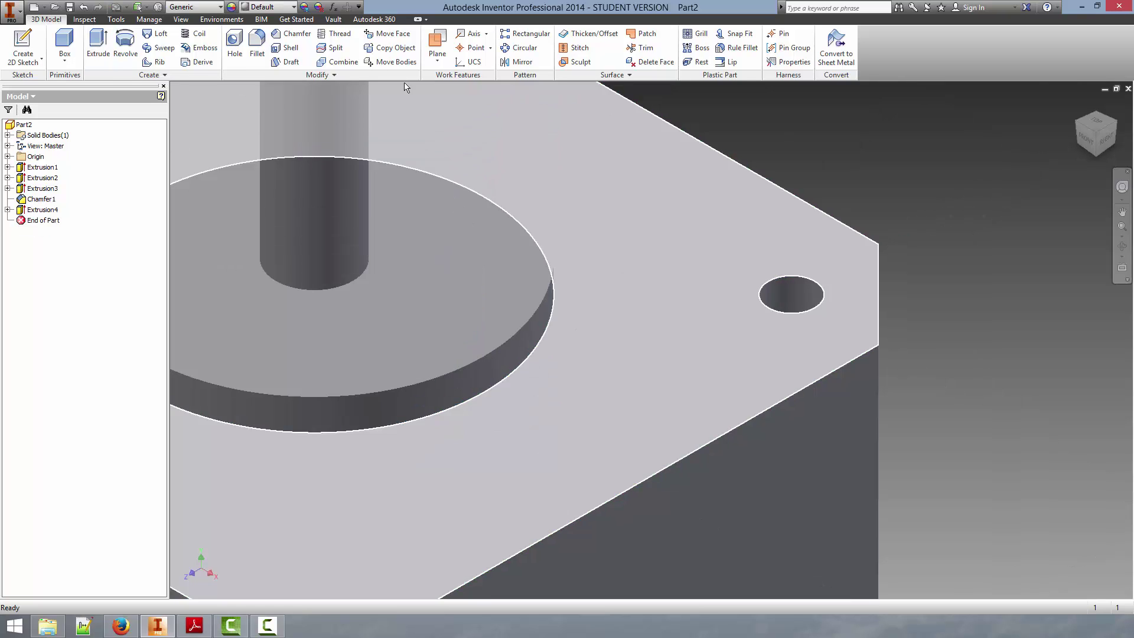
{"action": "scroll", "coordinate": [874, 317], "scroll_direction": "down", "scroll_amount": 5}
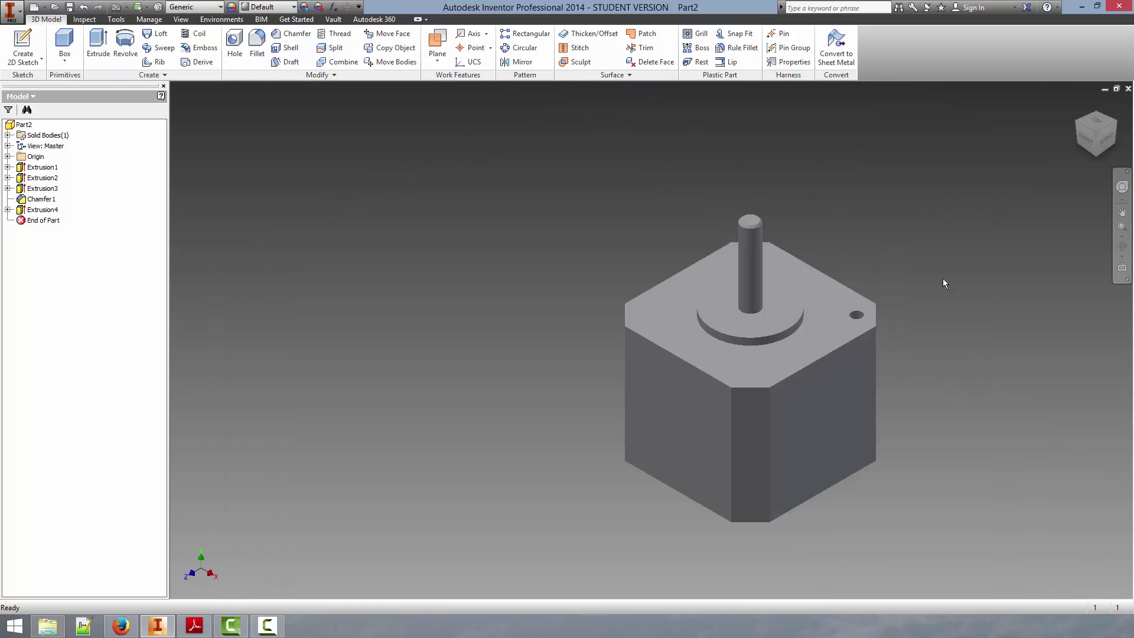
Apply an ANSI Metric M3x0.5 thread to the corner hole's inner face
{"action": "left_click", "coordinate": [334, 33]}
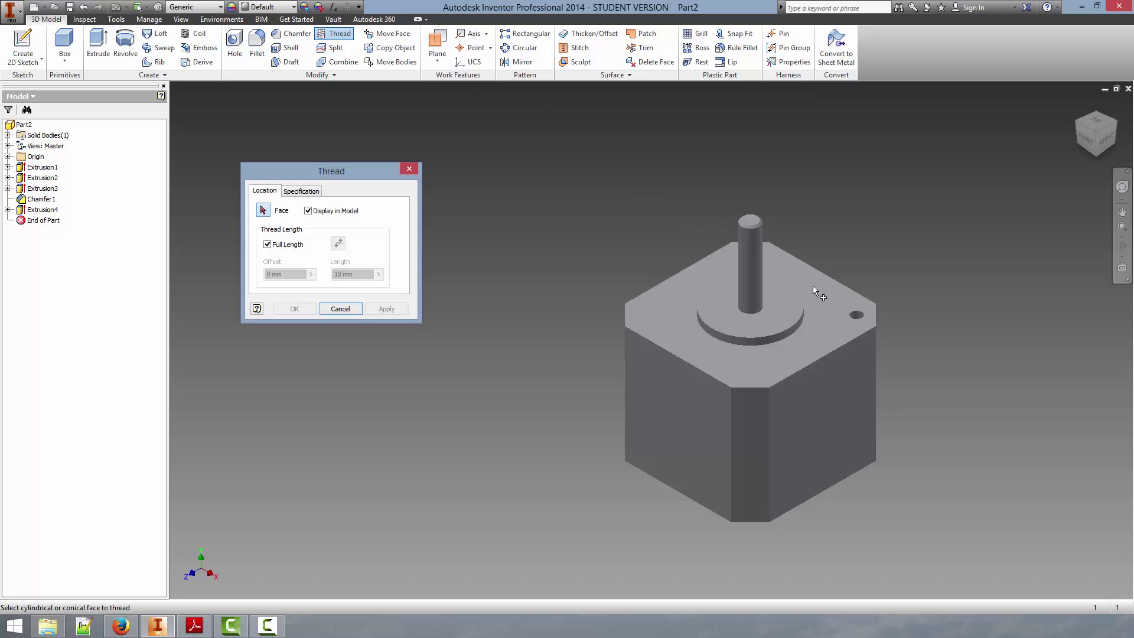
{"action": "left_click", "coordinate": [858, 320]}
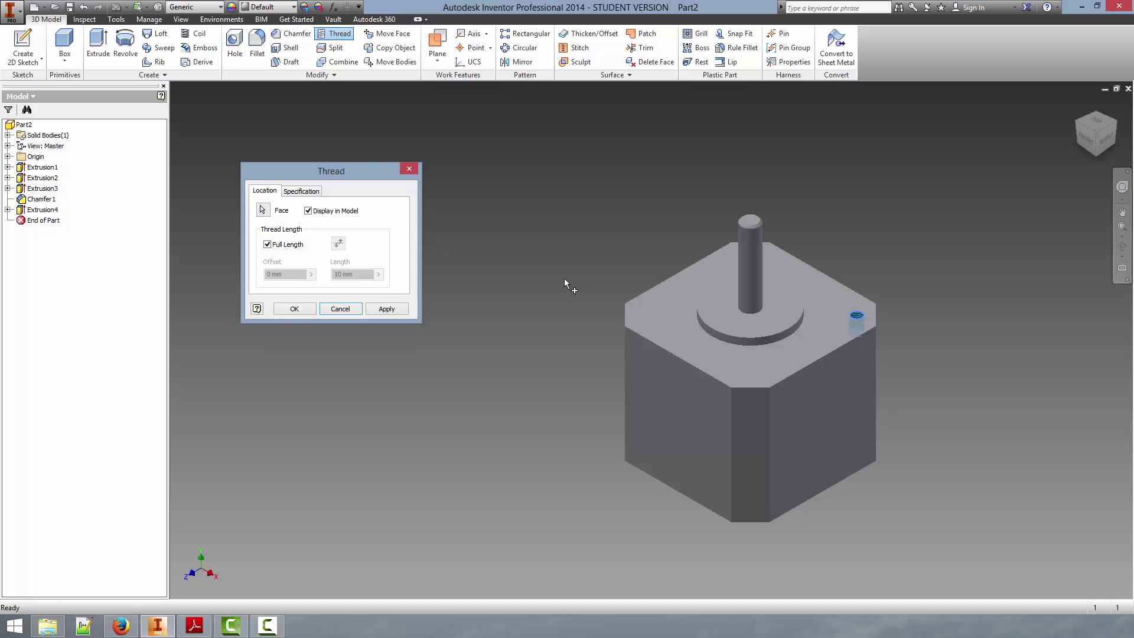
{"action": "left_click", "coordinate": [297, 192]}
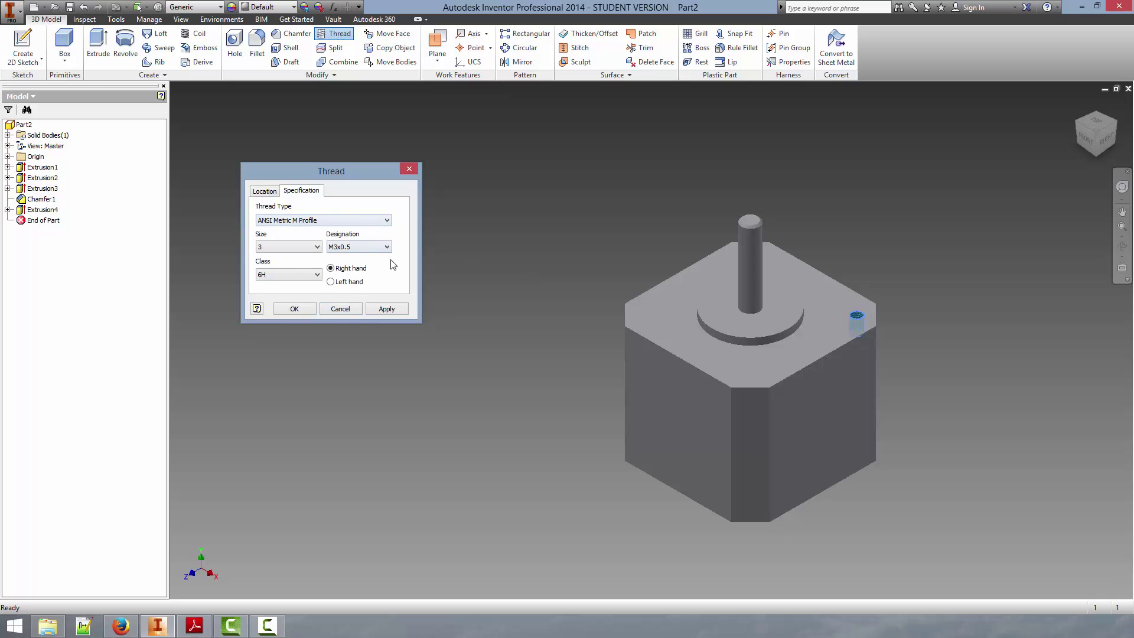
{"action": "left_click", "coordinate": [265, 191]}
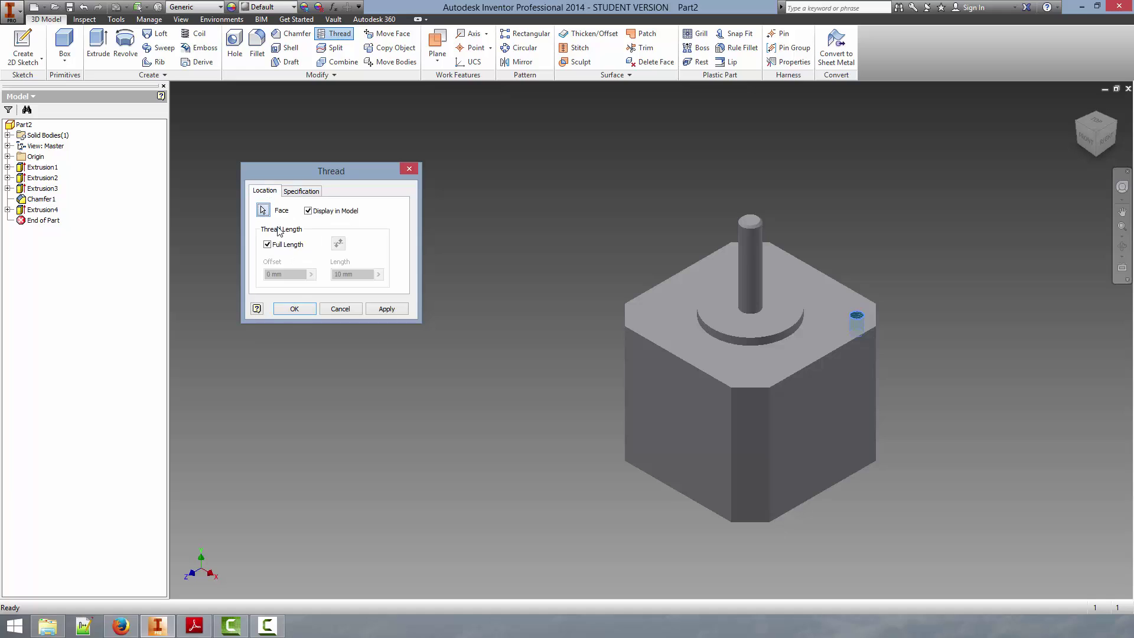
{"action": "left_click", "coordinate": [293, 309]}
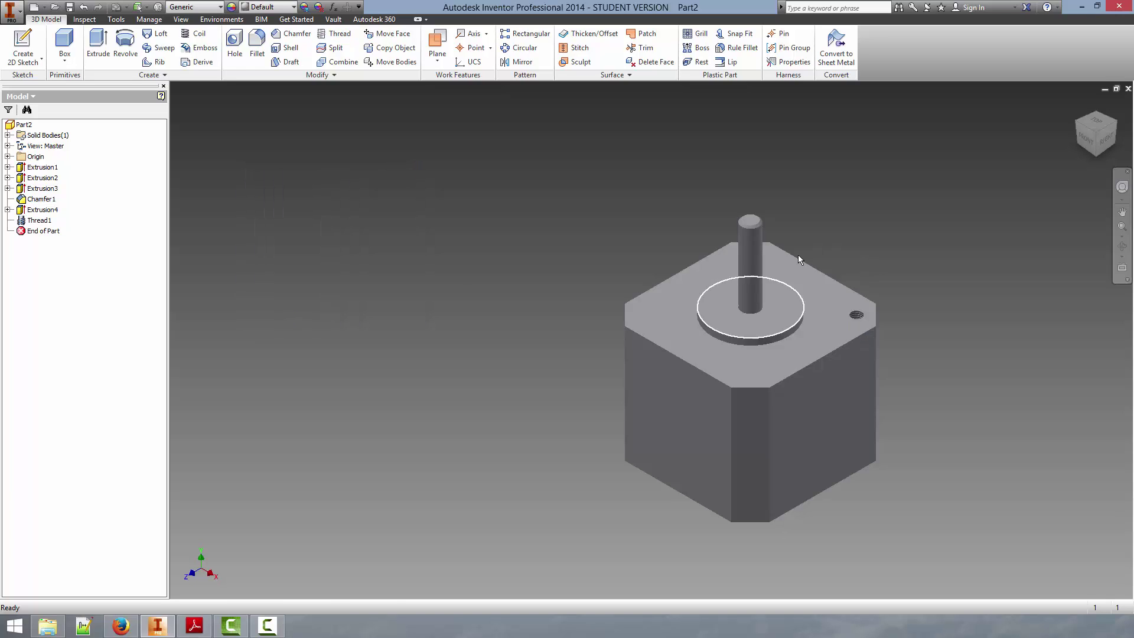
{"action": "scroll", "coordinate": [883, 318], "scroll_direction": "up", "scroll_amount": 3}
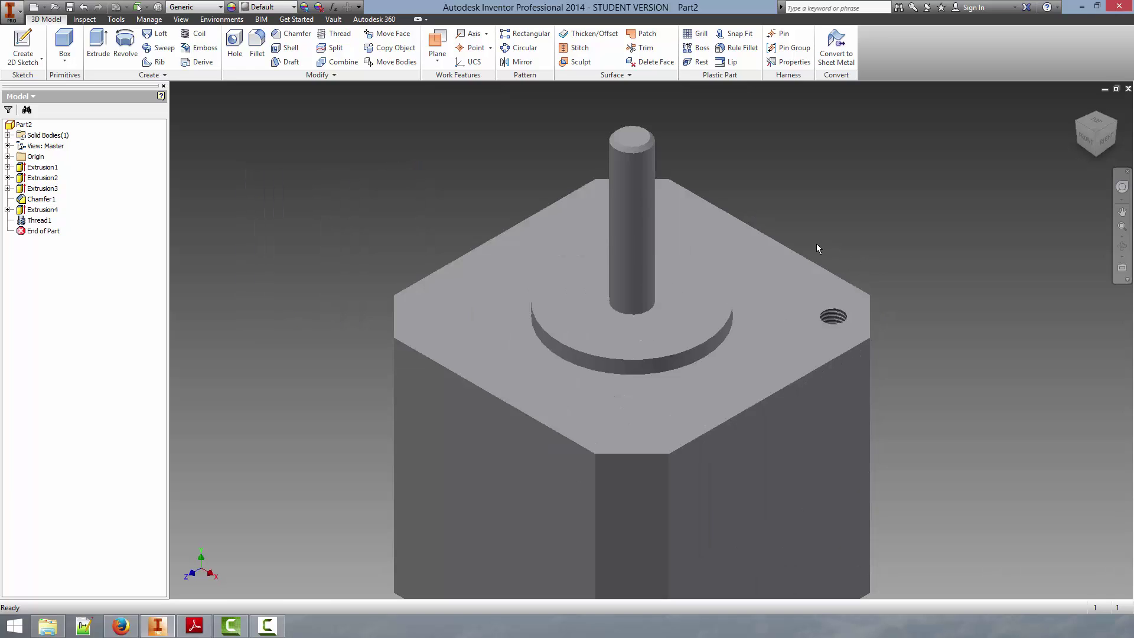
{"action": "scroll", "coordinate": [866, 251], "scroll_direction": "down", "scroll_amount": 3}
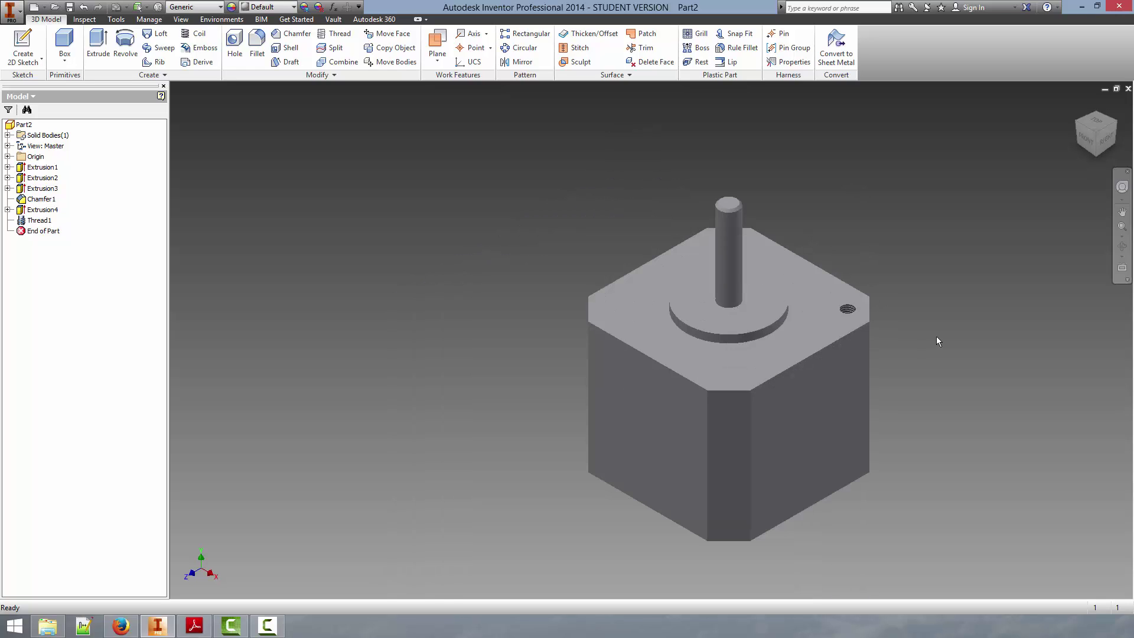
{"action": "middle_click_drag", "start_coordinate": [967, 343], "coordinate": [806, 328]}
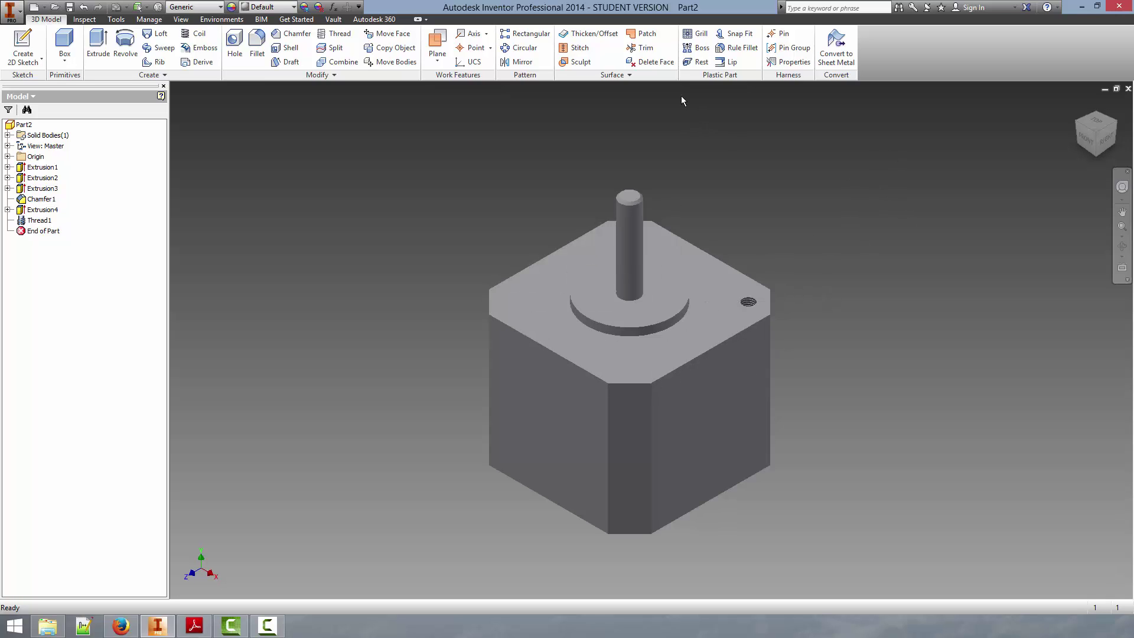
Pattern Extrusion4 and Thread1 along the top edge: 2 instances spaced 31 mm apart
{"action": "left_click", "coordinate": [510, 35]}
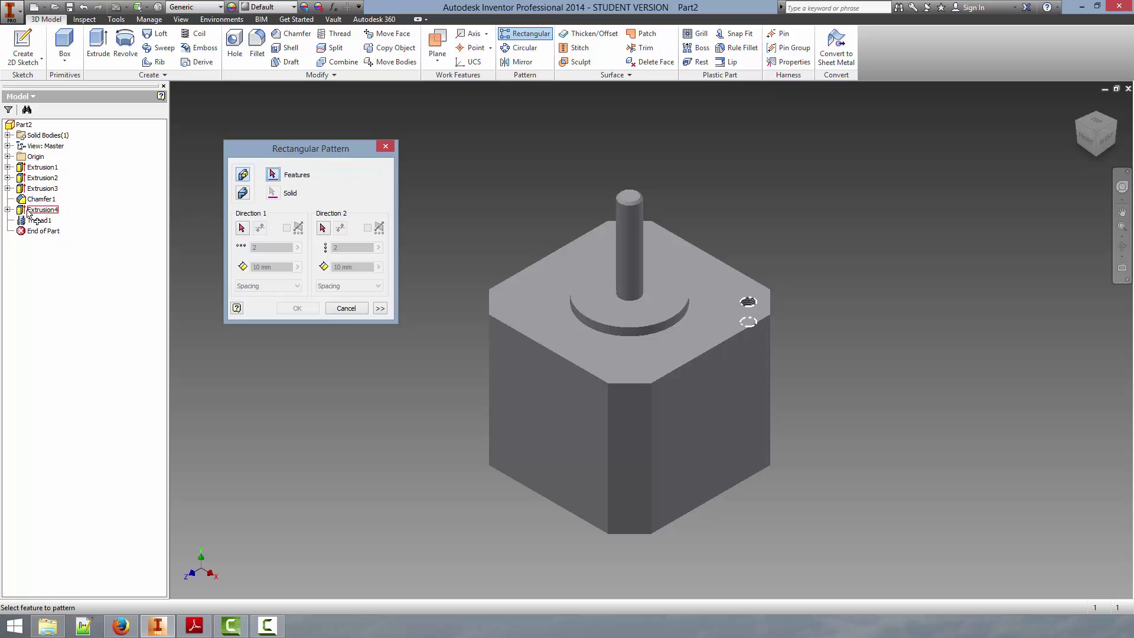
{"action": "left_click", "coordinate": [30, 211]}
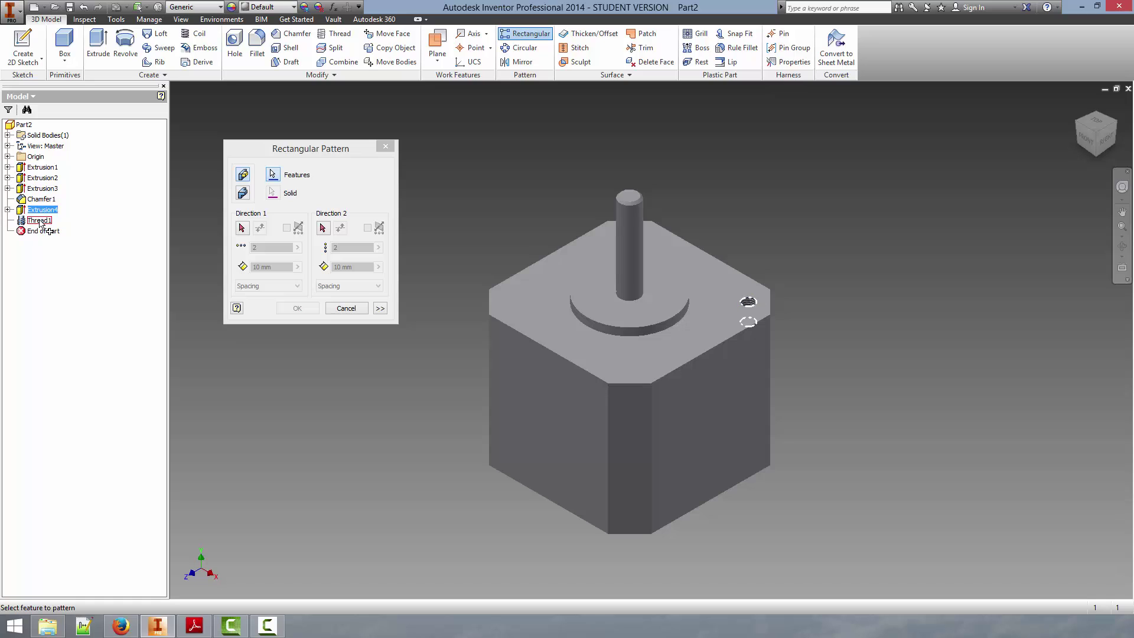
{"action": "left_click", "coordinate": [40, 222]}
{"action": "left_click_drag", "start_coordinate": [346, 147], "coordinate": [363, 145]}
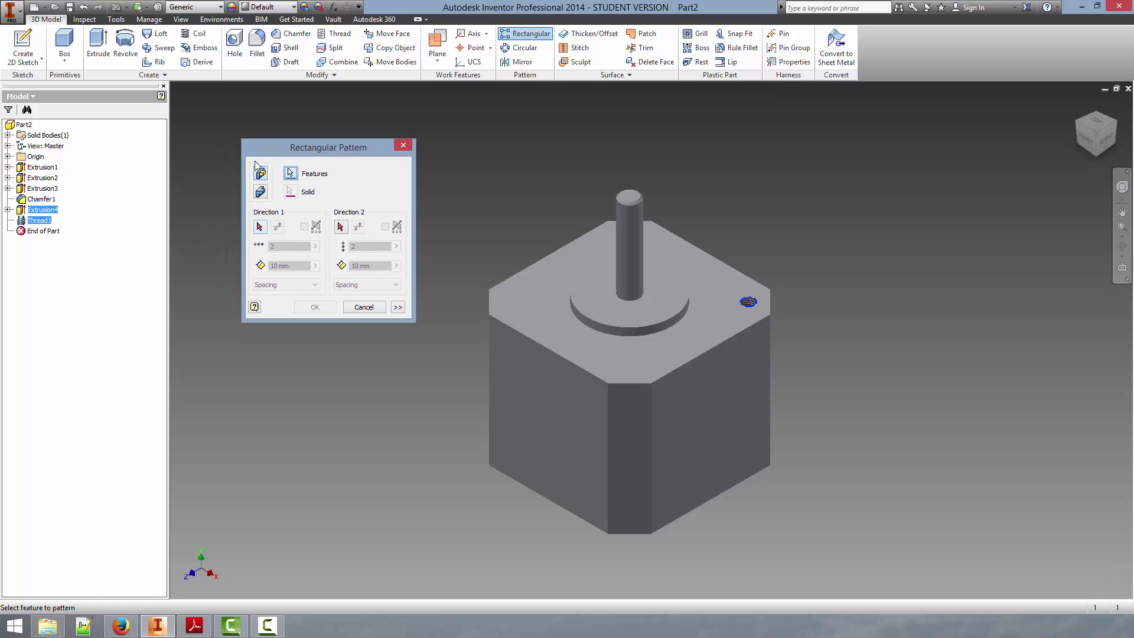
{"action": "left_click", "coordinate": [261, 227]}
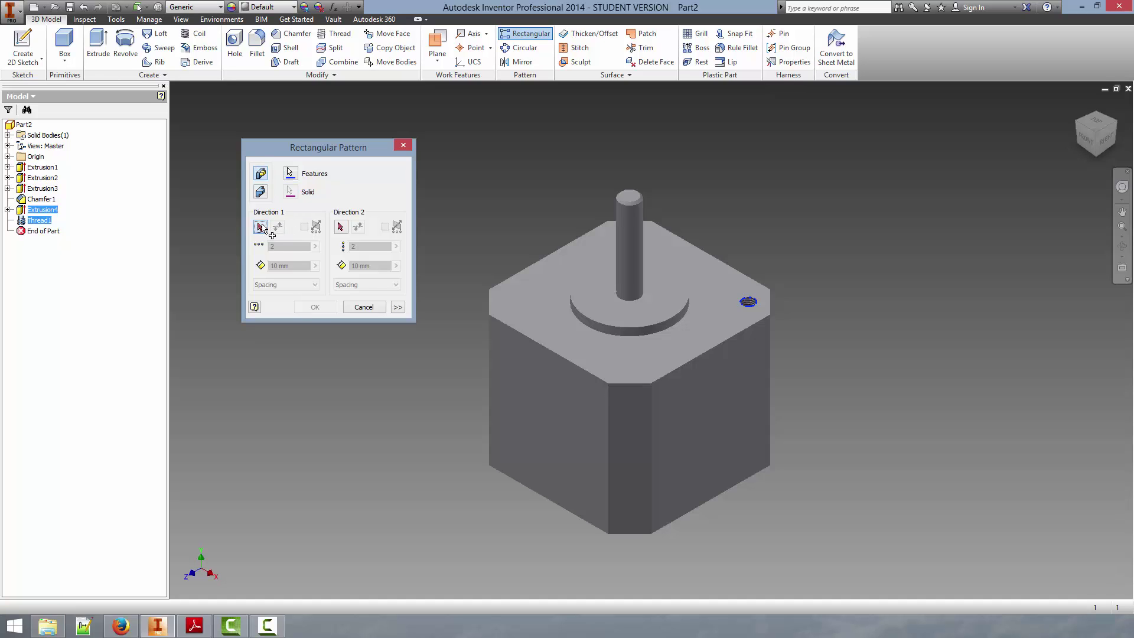
{"action": "left_click", "coordinate": [701, 252]}
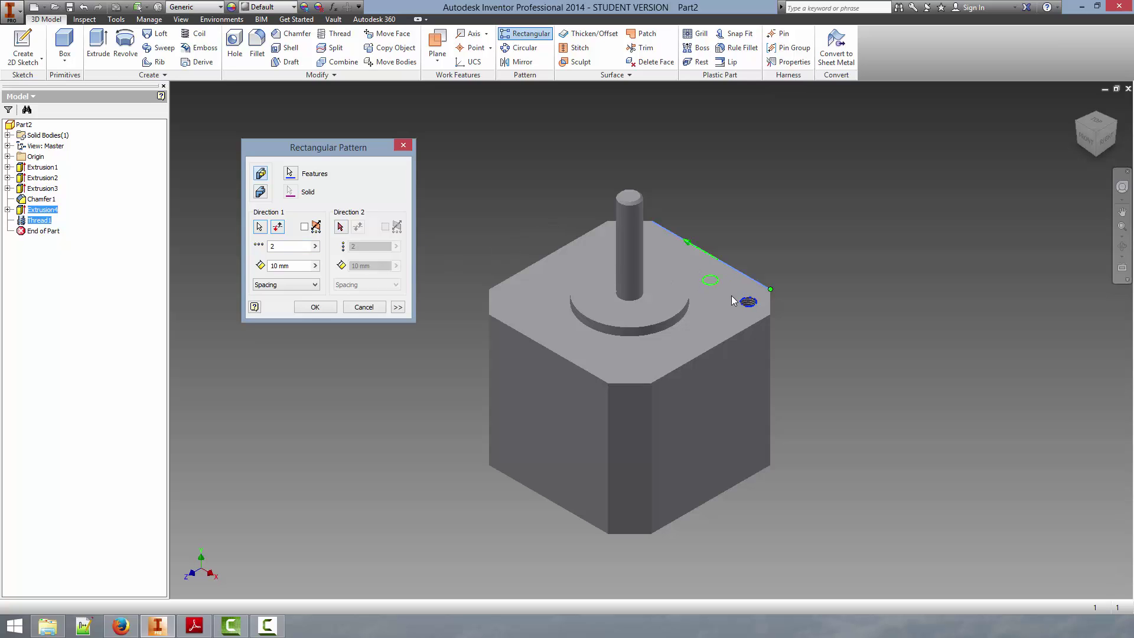
{"action": "left_click", "coordinate": [297, 267]}
{"action": "type", "text": "31"}
{"action": "key", "text": "F2"}
{"action": "left_click", "coordinate": [1097, 134]}
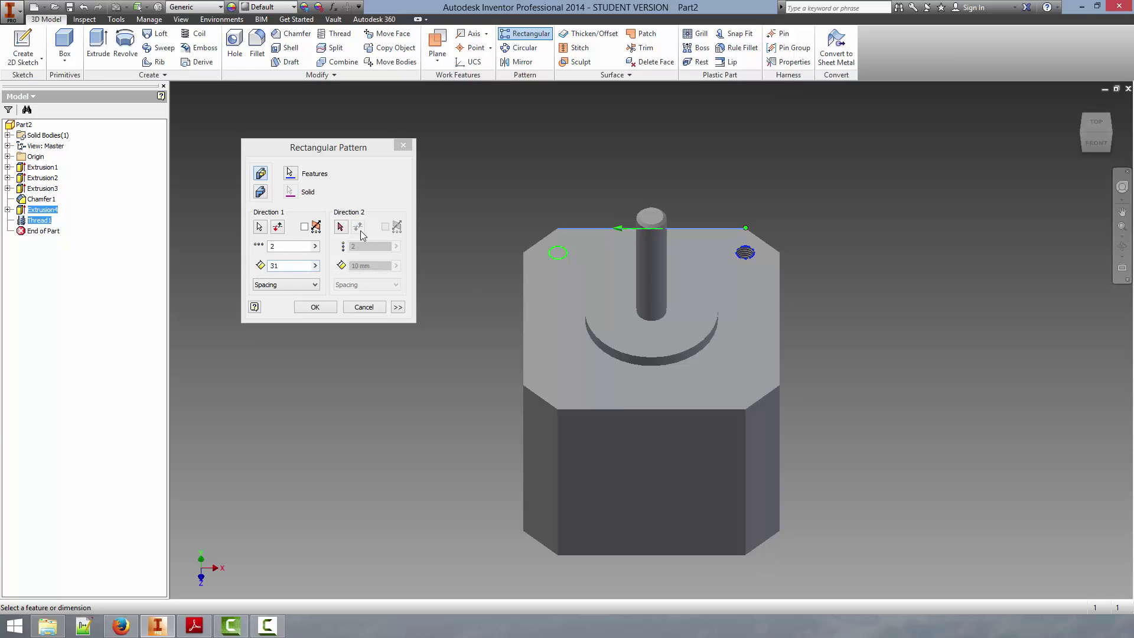
Add the right edge as a flipped second direction with 2 copies 31 mm apart
{"action": "left_click", "coordinate": [342, 228]}
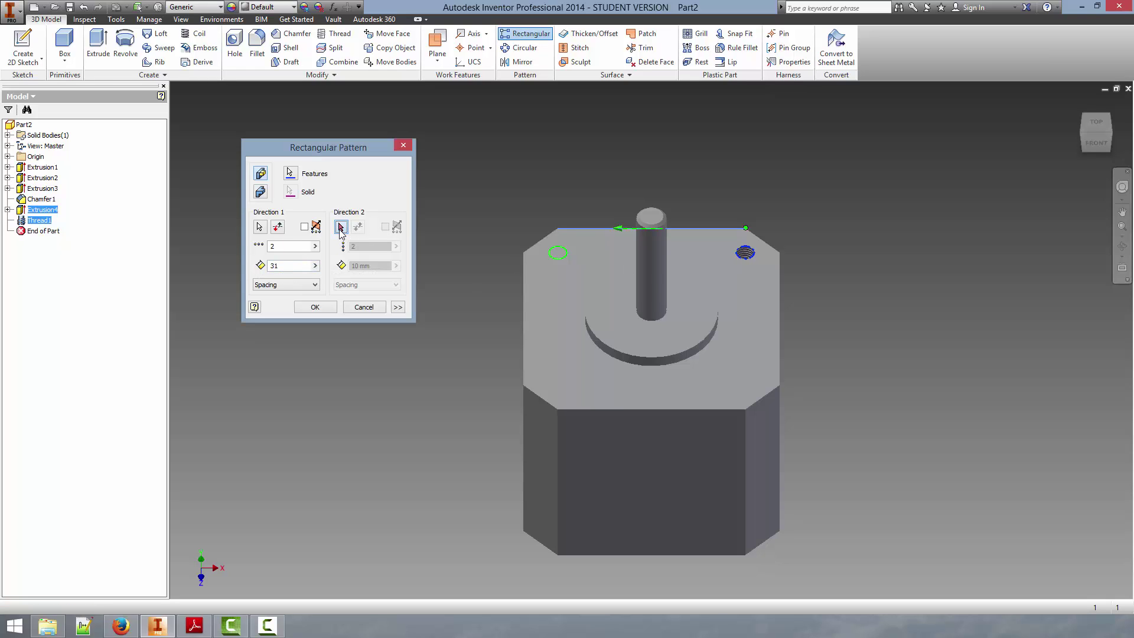
{"action": "left_click", "coordinate": [781, 298]}
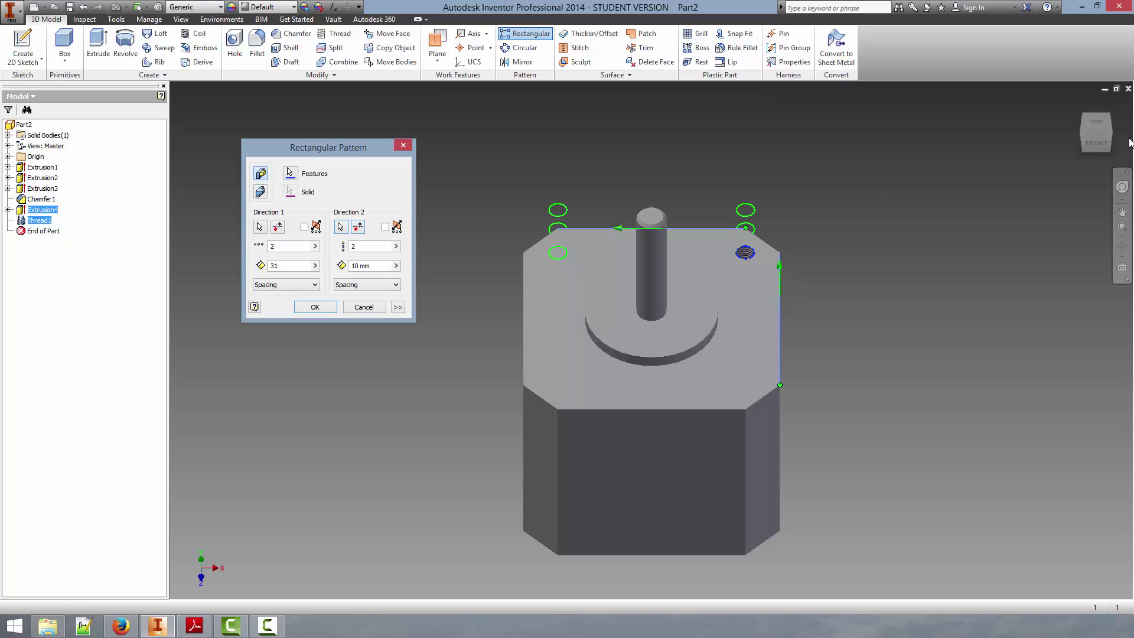
{"action": "left_click", "coordinate": [1112, 132]}
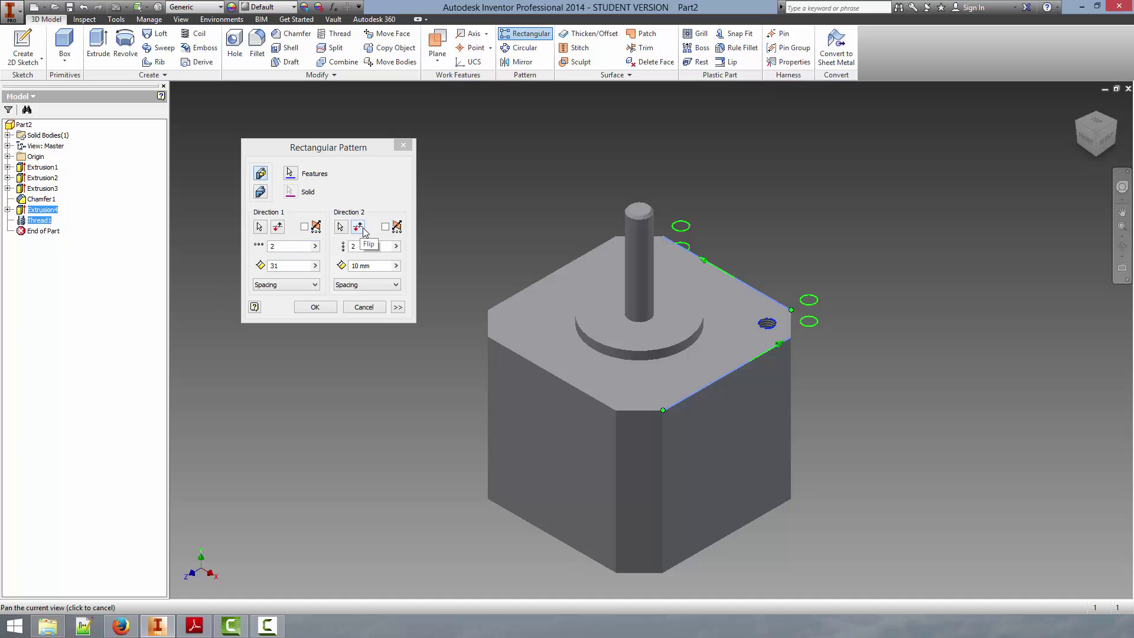
{"action": "left_click", "coordinate": [359, 228]}
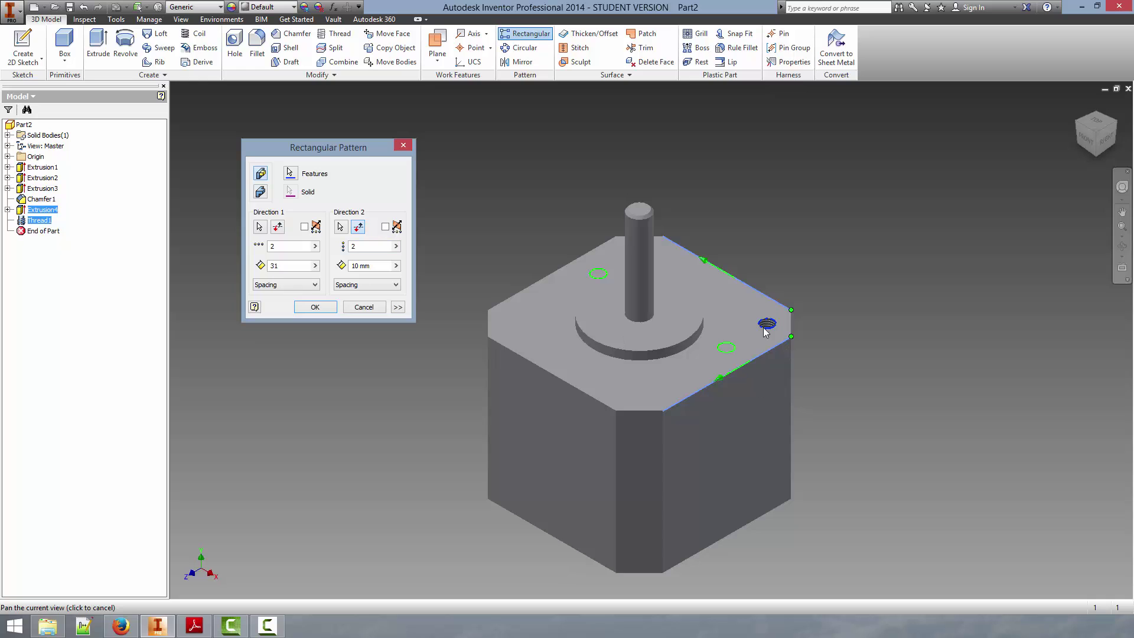
{"action": "left_click", "coordinate": [1087, 127]}
{"action": "middle_click_drag", "start_coordinate": [799, 305], "coordinate": [797, 347], "text": "shift"}
{"action": "key", "text": "F5"}
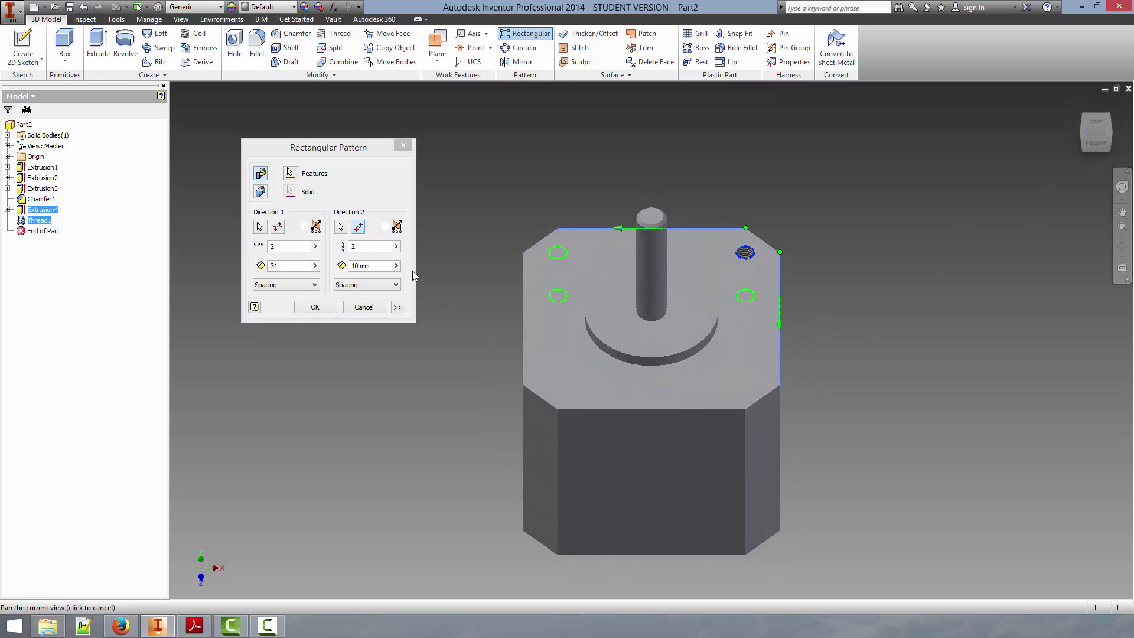
{"action": "left_click", "coordinate": [385, 266]}
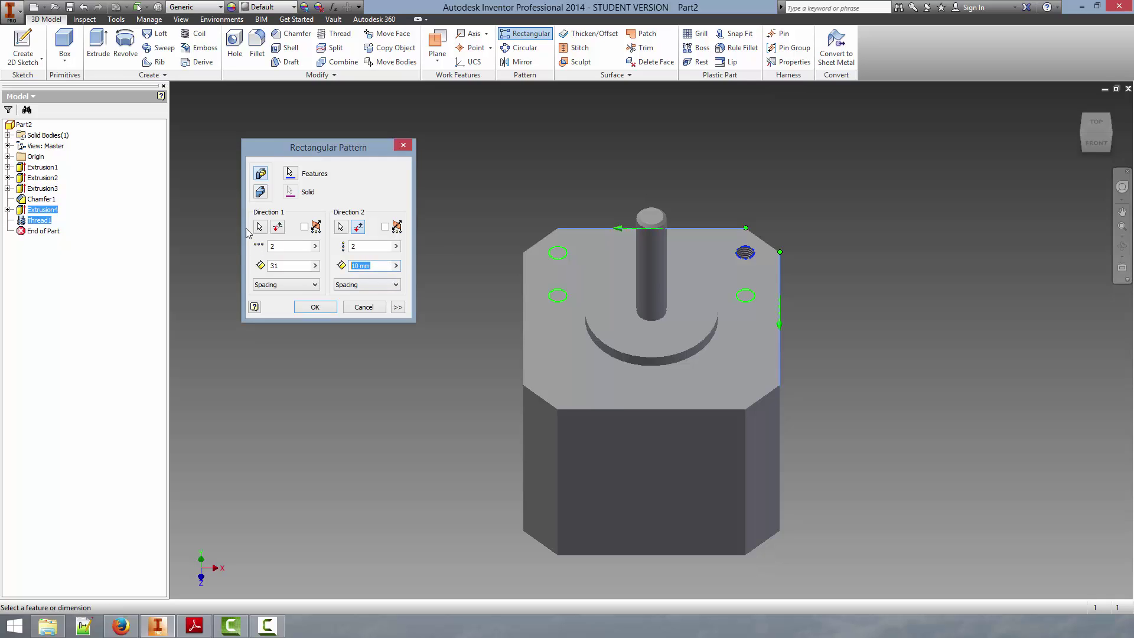
{"action": "type", "text": "31"}
{"action": "left_click", "coordinate": [1096, 122]}
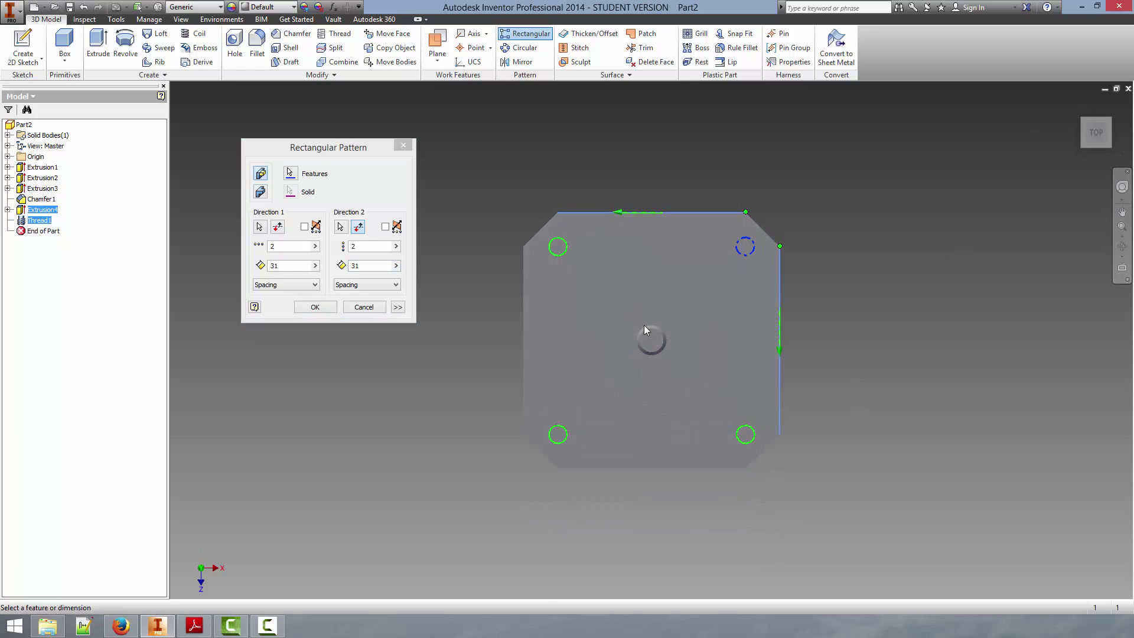
Create Rectangular Pattern1, inspect it from isometric and front views, then undo it
{"action": "left_click", "coordinate": [315, 307]}
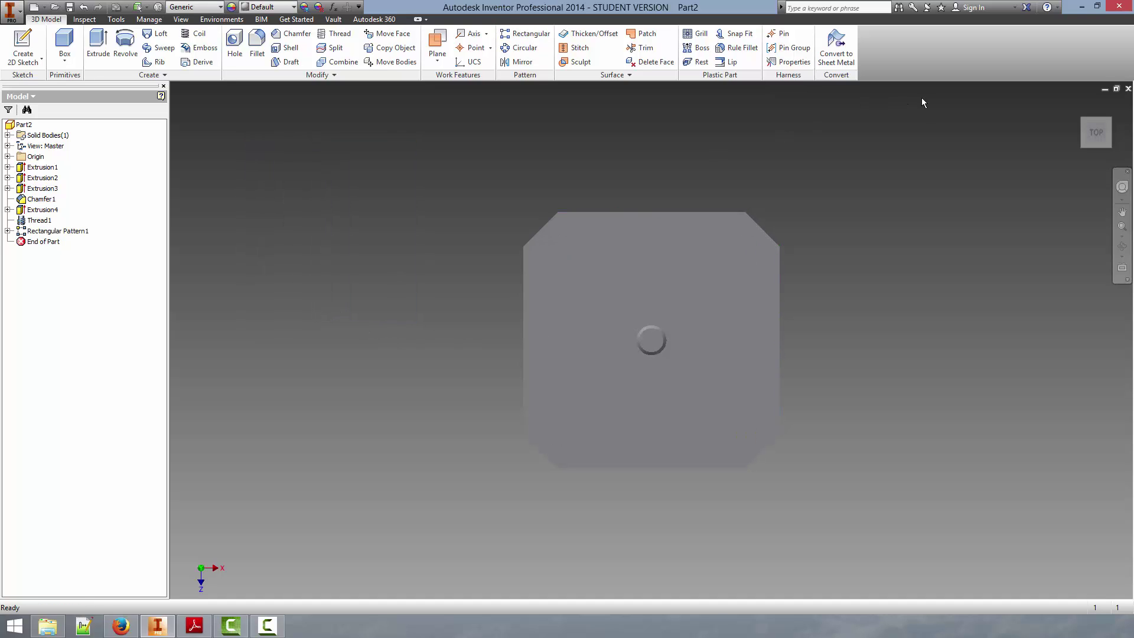
{"action": "left_click", "coordinate": [1106, 145]}
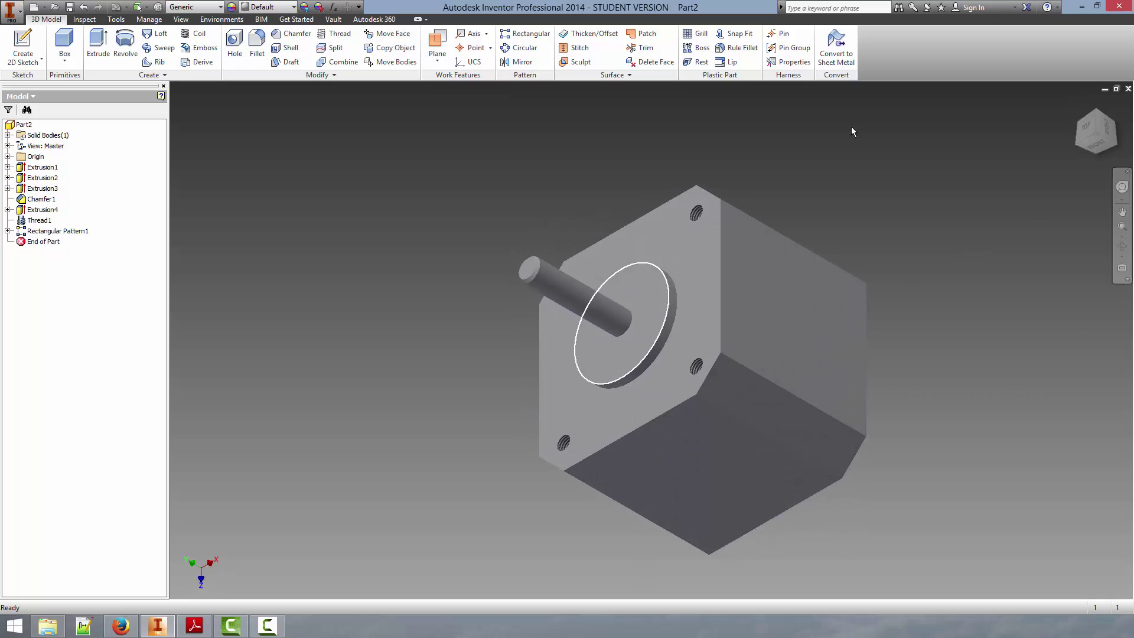
{"action": "left_click", "coordinate": [1094, 144]}
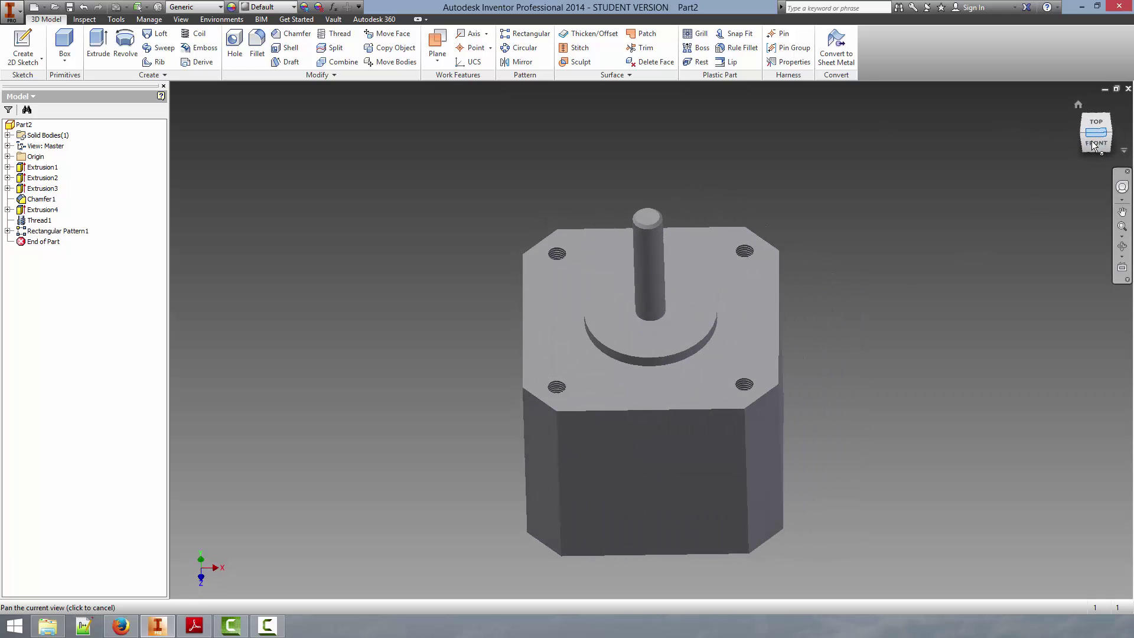
{"action": "left_click", "coordinate": [1106, 140]}
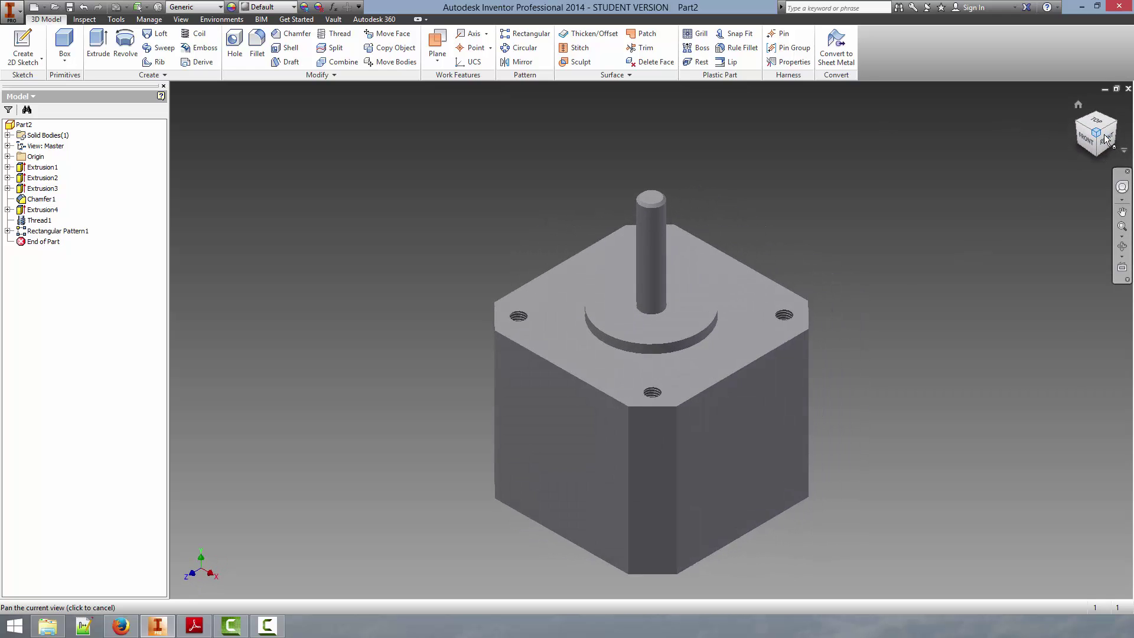
{"action": "key", "text": "ctrl+z"}
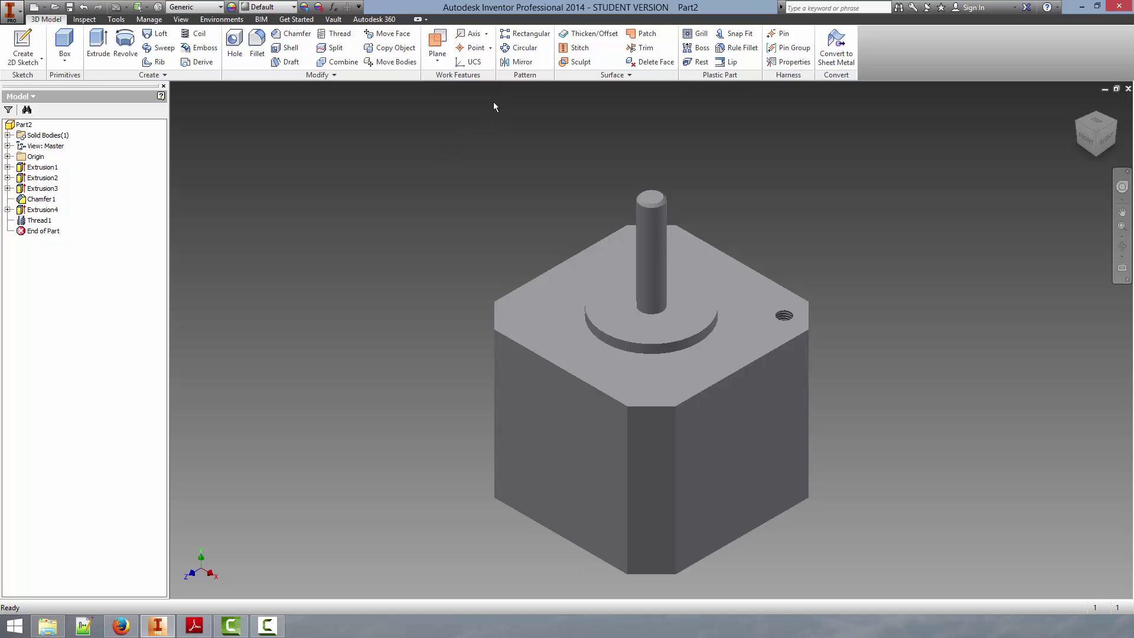
Circular-pattern Extrusion4 and Thread1 about the boss's circular edge, previewing 6 copies over 360°
{"action": "left_click", "coordinate": [512, 49]}
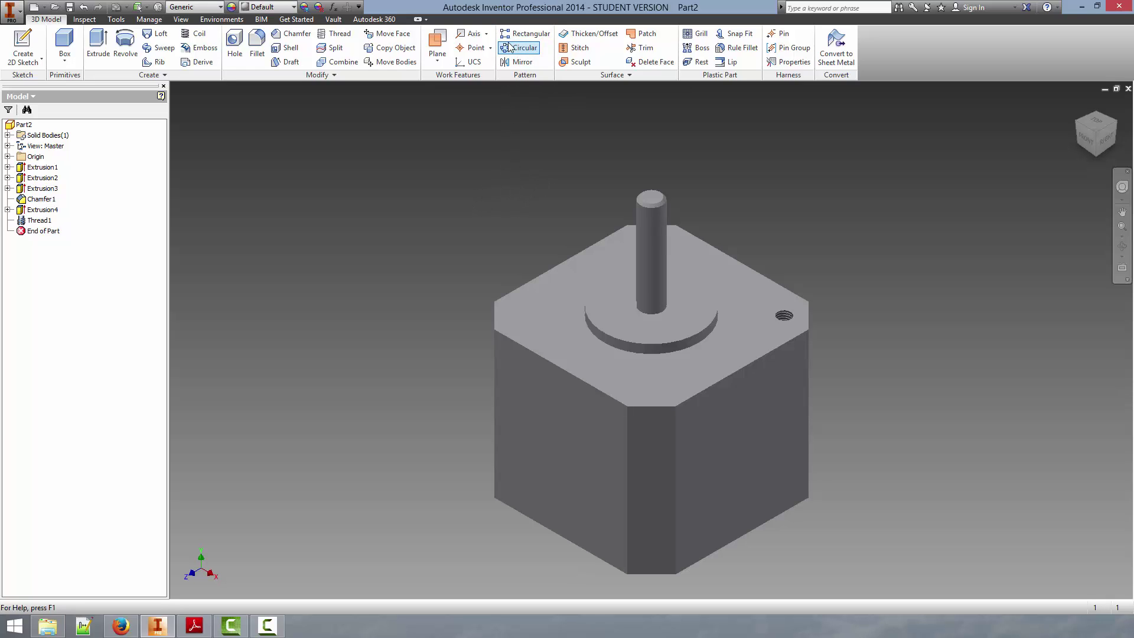
{"action": "left_click", "coordinate": [787, 318]}
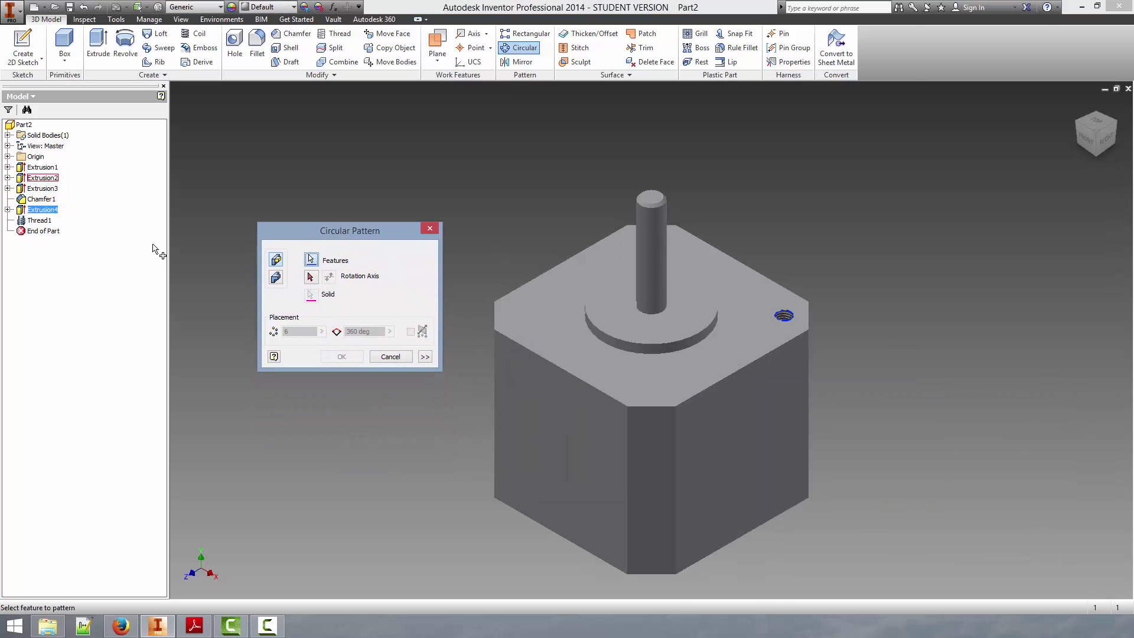
{"action": "left_click", "coordinate": [32, 220], "text": "ctrl"}
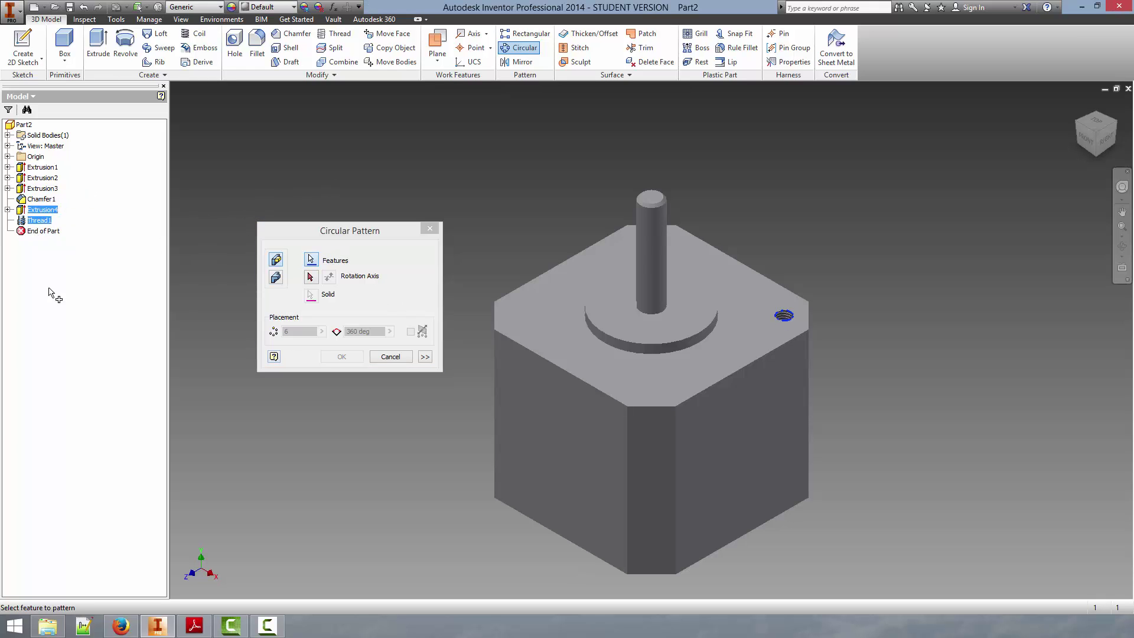
{"action": "left_click", "coordinate": [311, 279]}
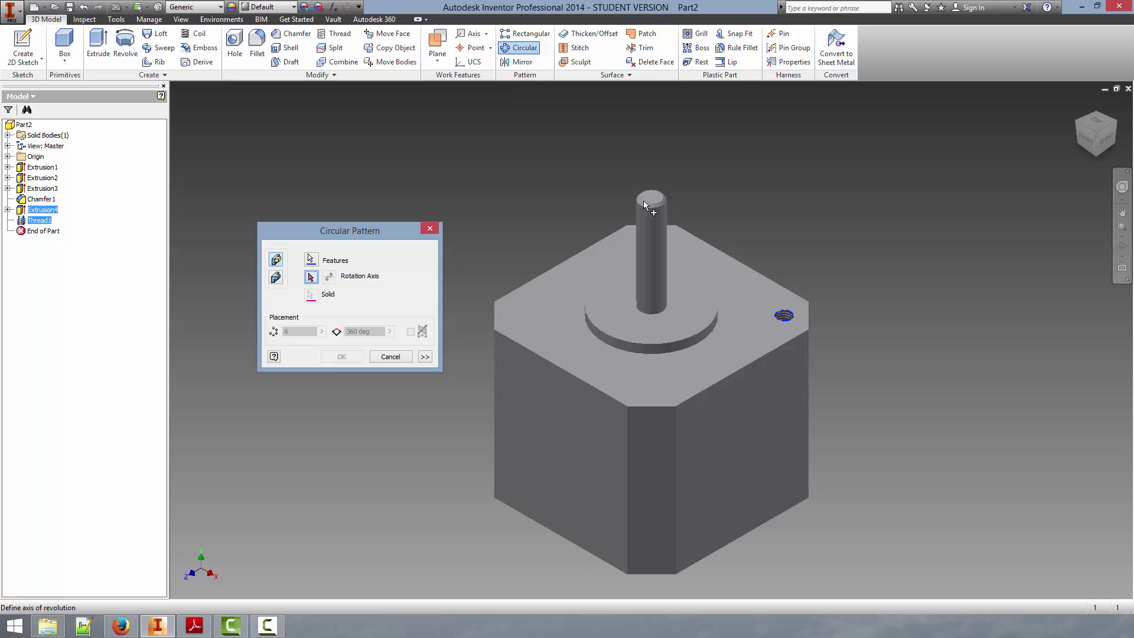
{"action": "left_click", "coordinate": [698, 338]}
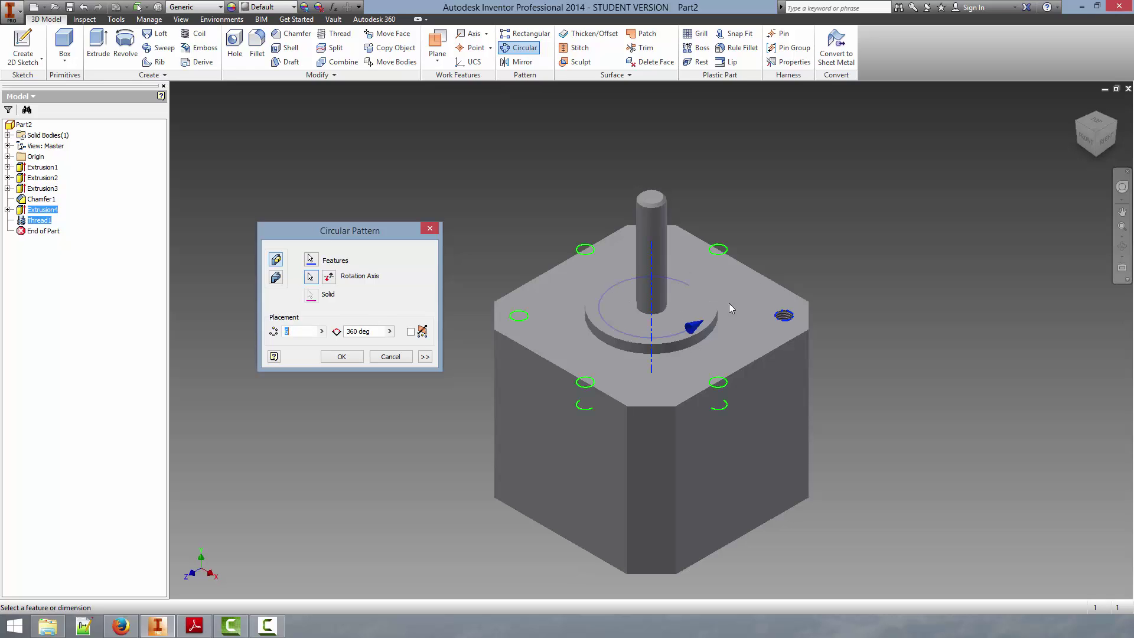
Set the circular pattern to 4 occurrences over 360° and confirm it
{"action": "left_click", "coordinate": [1085, 131]}
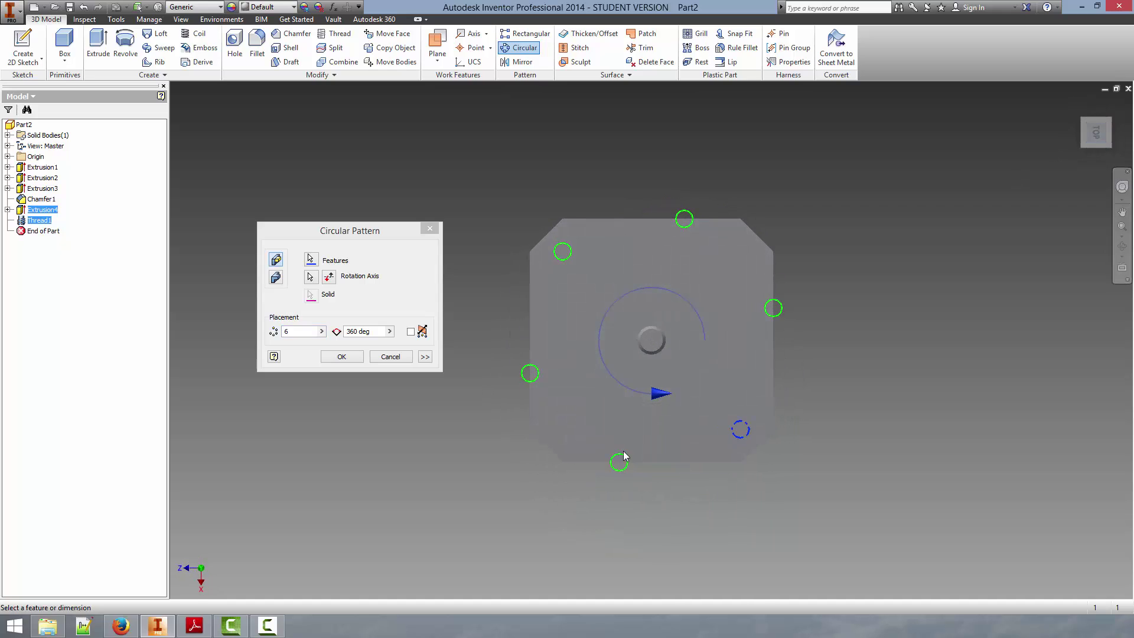
{"action": "double_click", "coordinate": [299, 328]}
{"action": "type", "text": "5"}
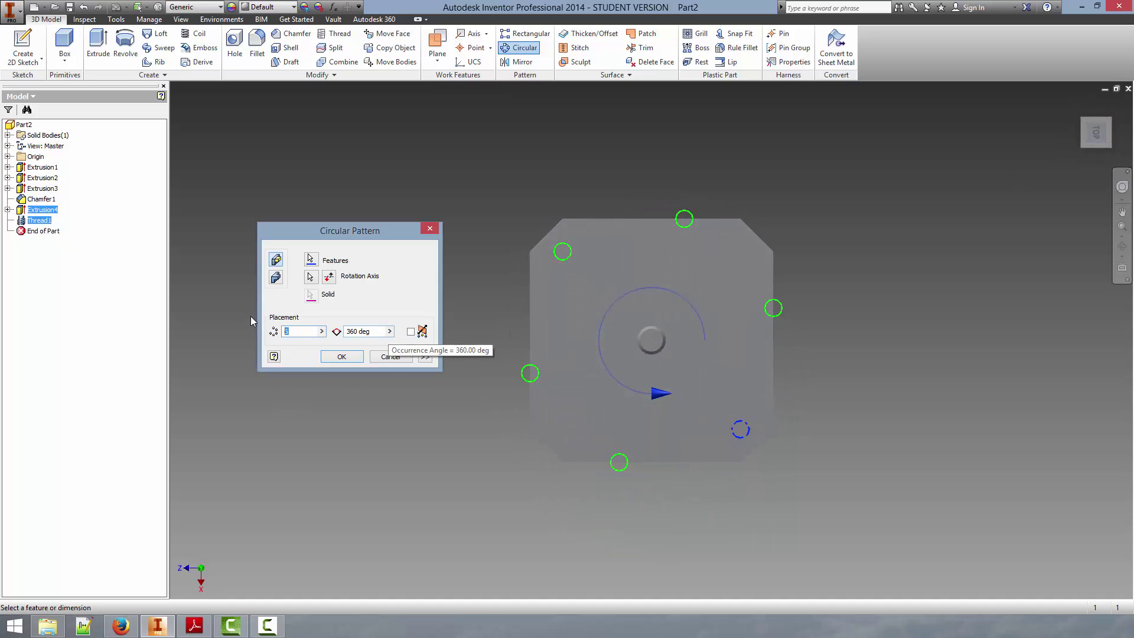
{"action": "type", "text": "4"}
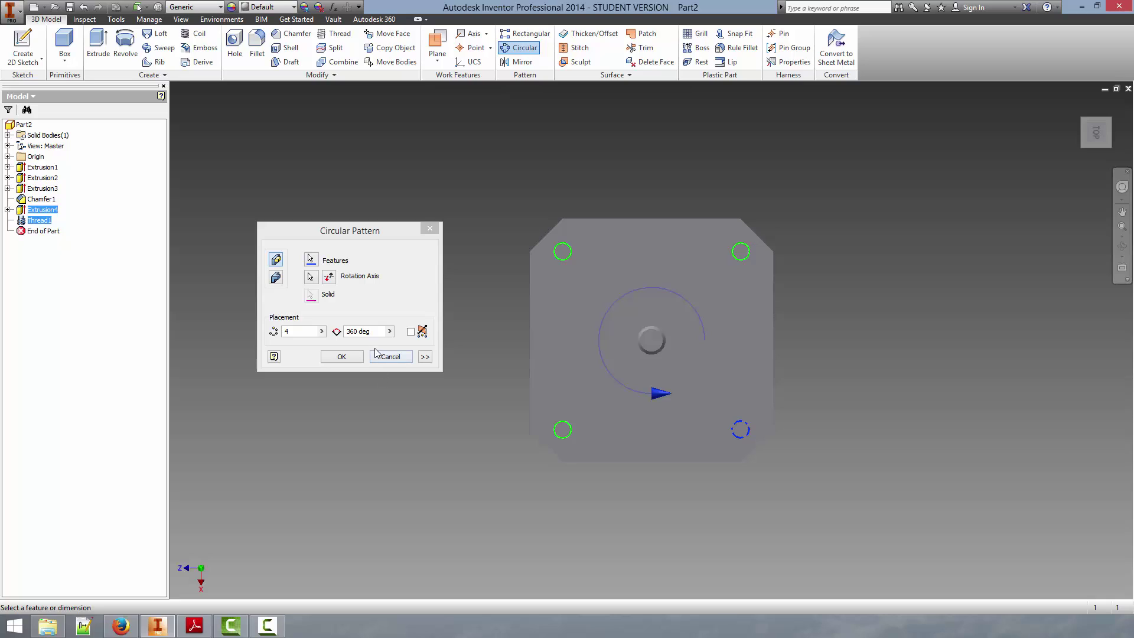
{"action": "left_click", "coordinate": [382, 332]}
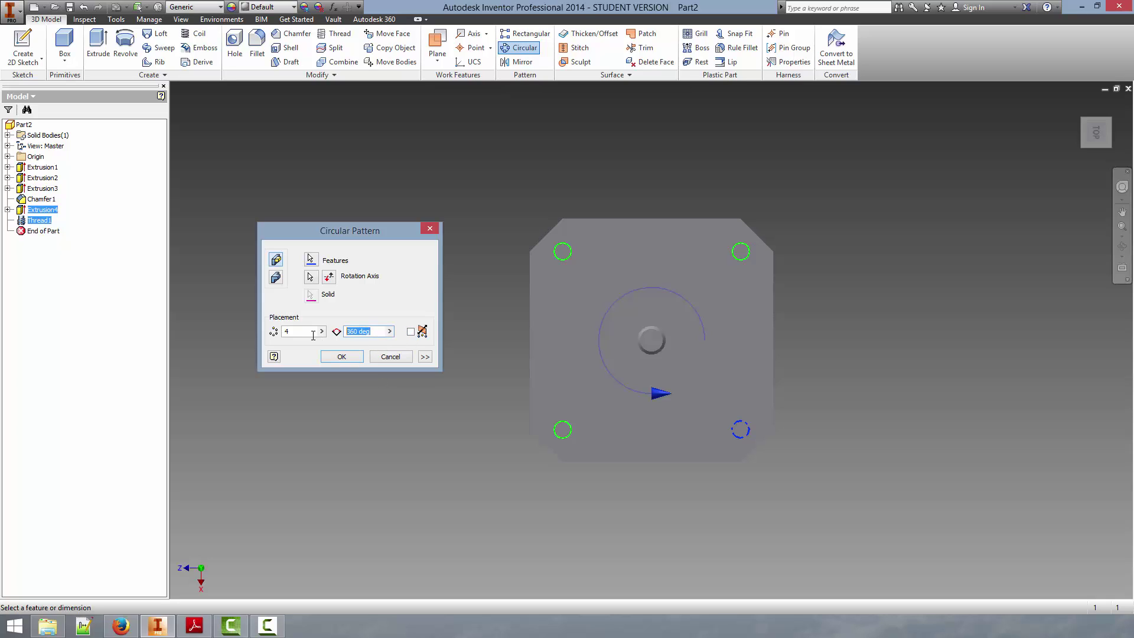
{"action": "type", "text": "180"}
{"action": "key", "text": "BackSpace"}
{"action": "key", "text": "BackSpace"}
{"action": "key", "text": "BackSpace"}
{"action": "type", "text": "360"}
{"action": "left_click", "coordinate": [335, 358]}
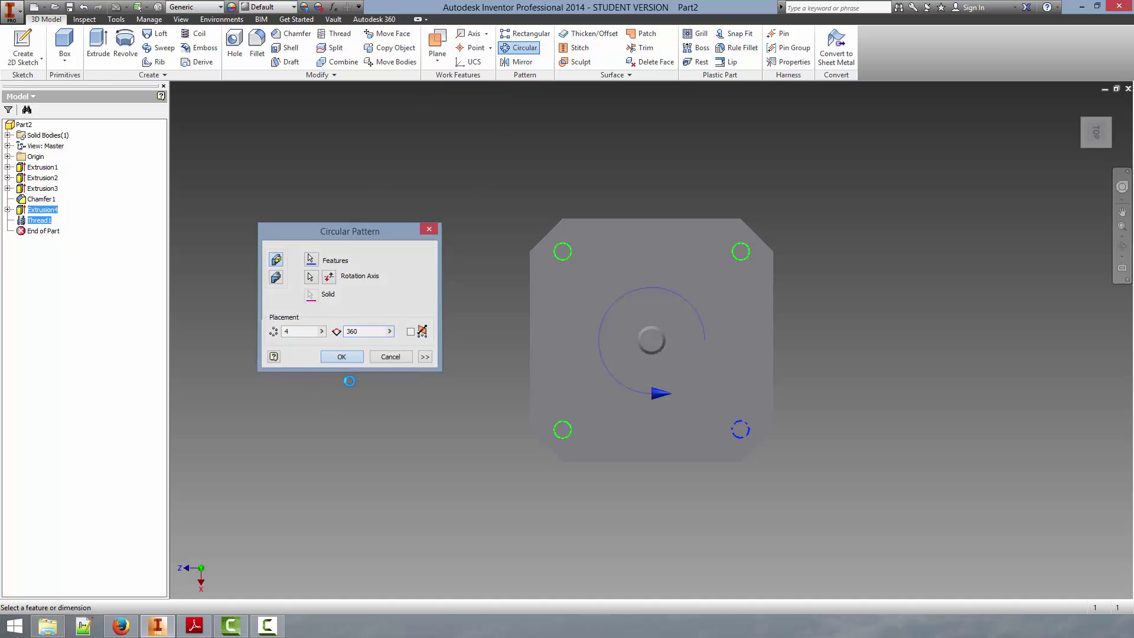
{"action": "left_click", "coordinate": [1100, 143]}
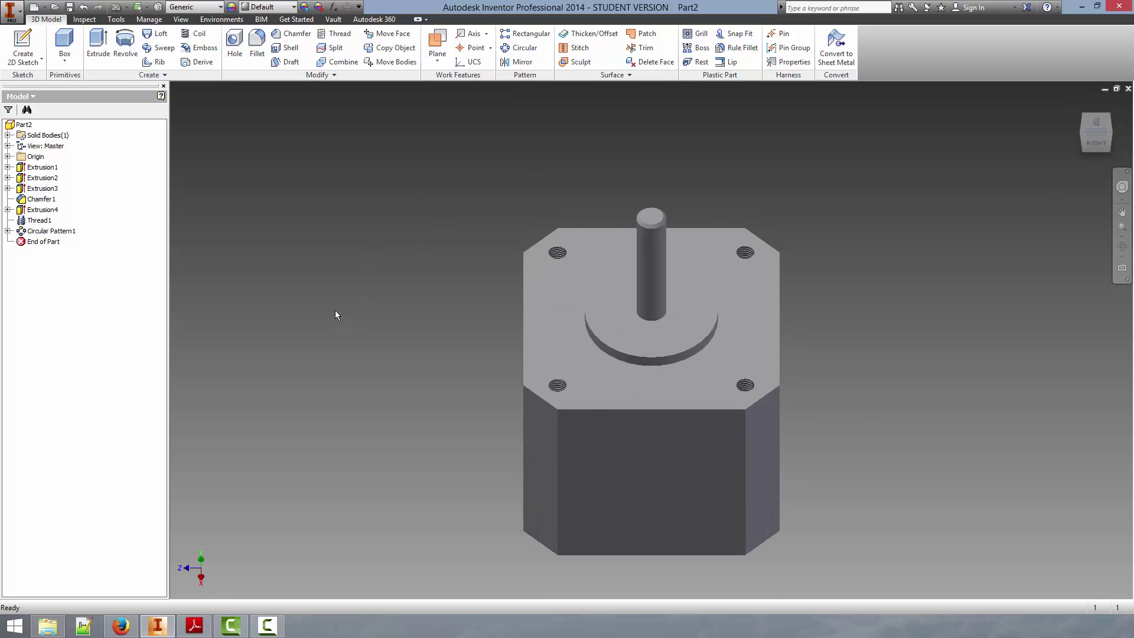
{"action": "left_click", "coordinate": [1084, 130]}
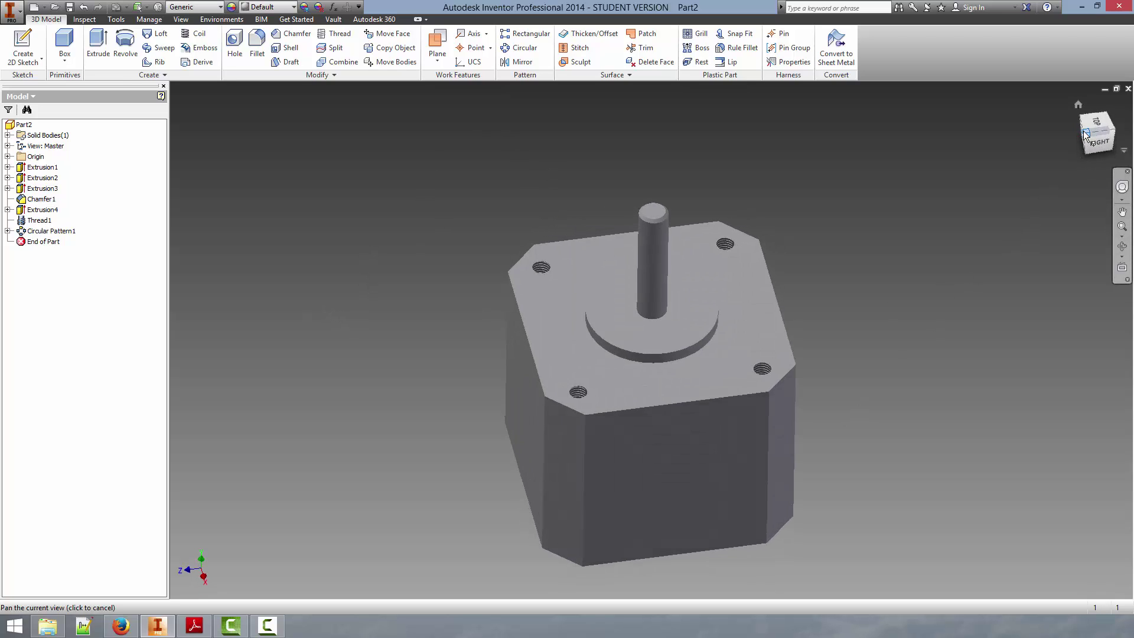
{"action": "left_click", "coordinate": [1084, 129]}
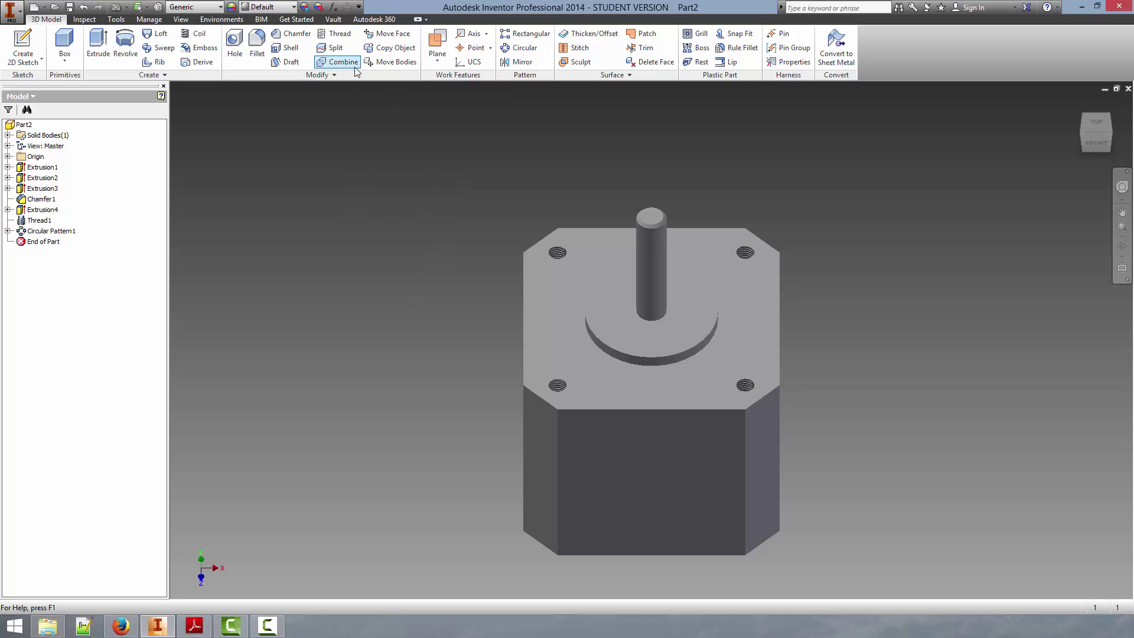
{"action": "left_click", "coordinate": [19, 14]}
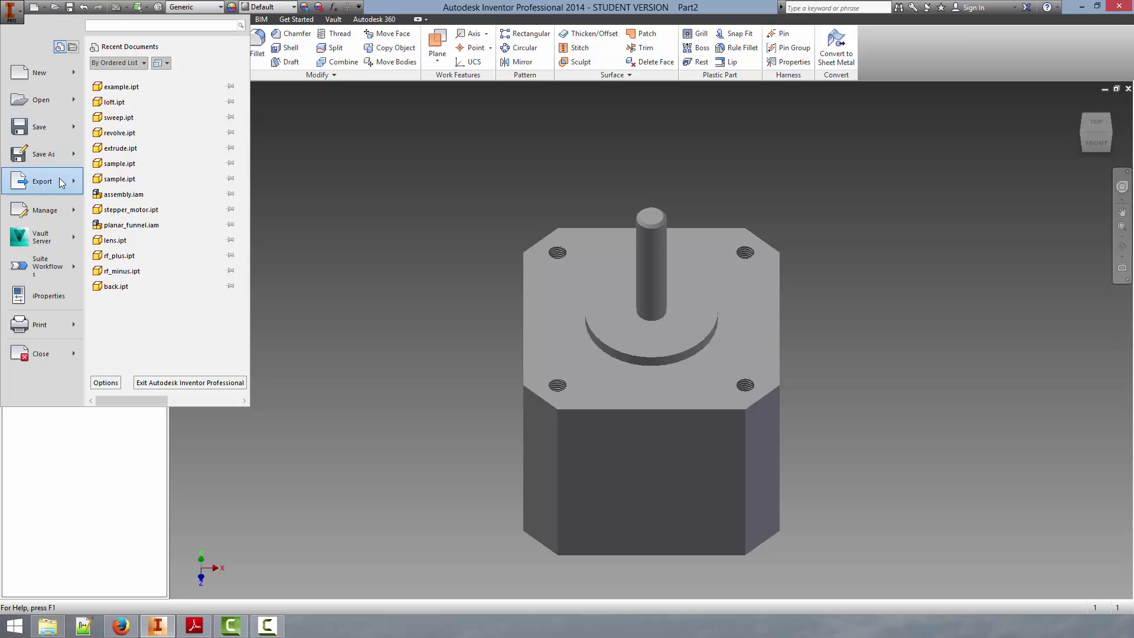
{"action": "mouse_move", "coordinate": [63, 182]}
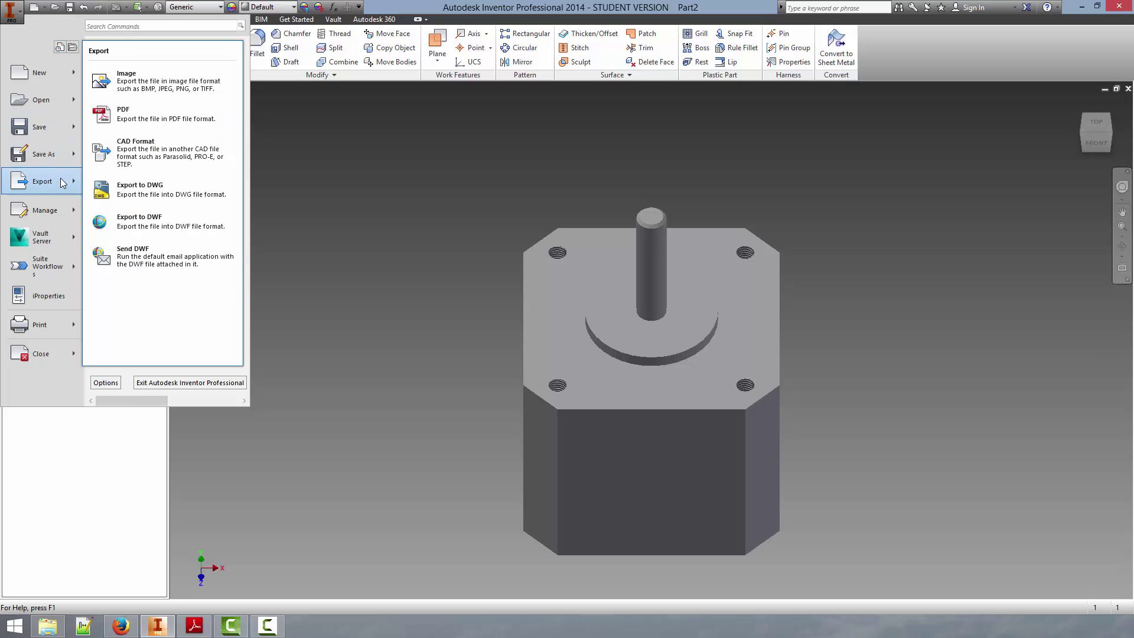
{"action": "left_click", "coordinate": [200, 84]}
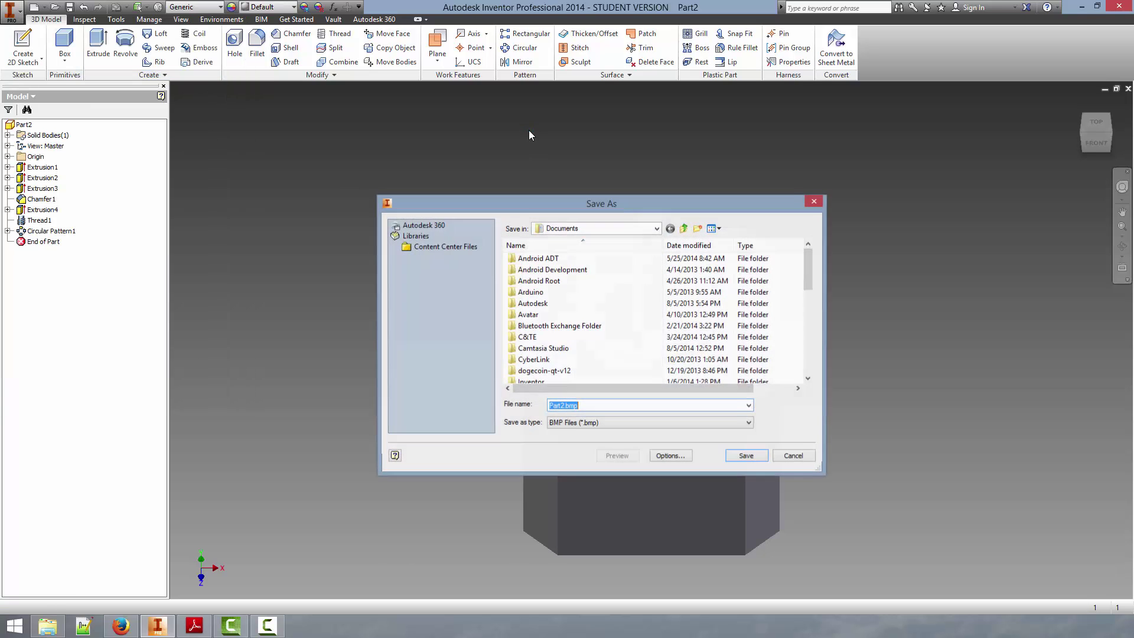
{"action": "left_click_drag", "start_coordinate": [540, 208], "coordinate": [537, 202]}
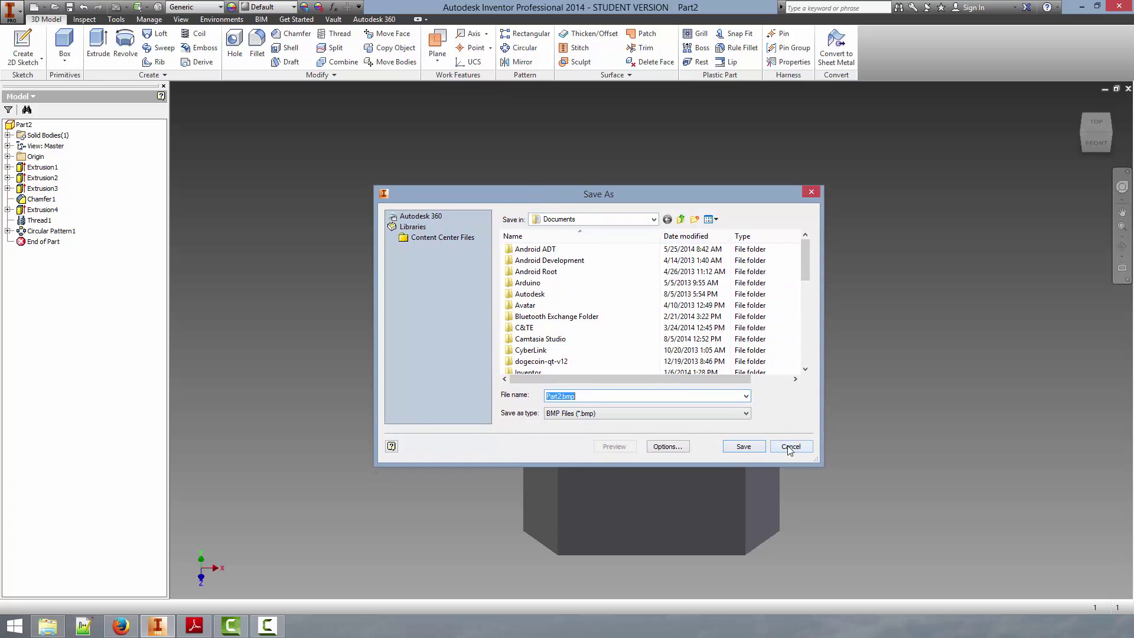
{"action": "left_click", "coordinate": [736, 414]}
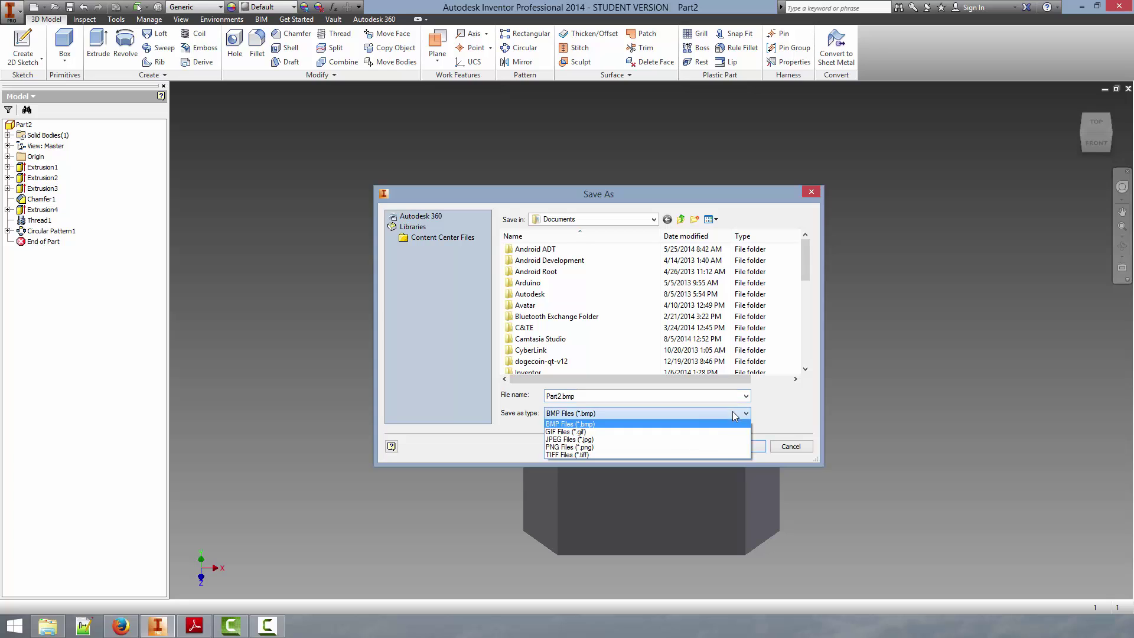
{"action": "left_click", "coordinate": [795, 450]}
{"action": "left_click", "coordinate": [791, 446]}
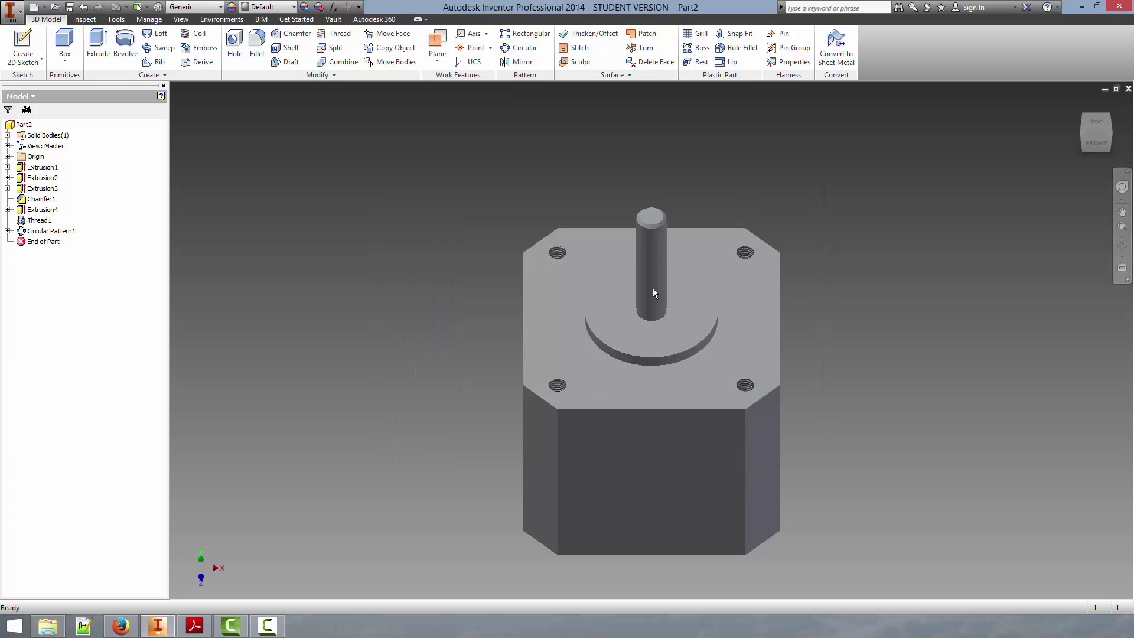
{"action": "left_click", "coordinate": [1084, 129]}
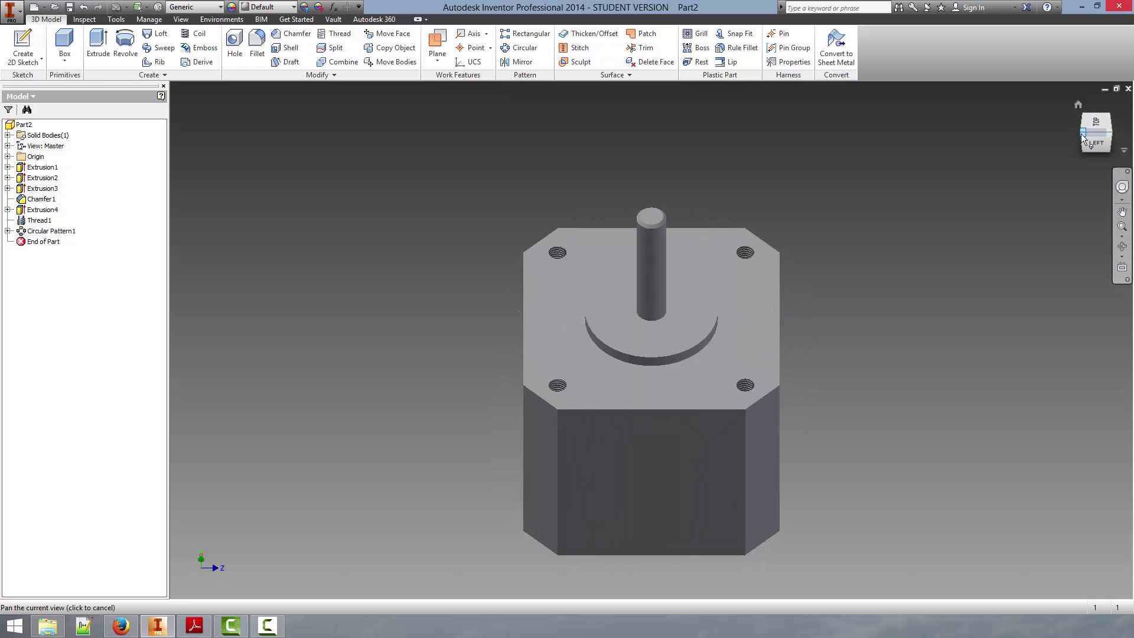
{"action": "left_click", "coordinate": [1083, 135]}
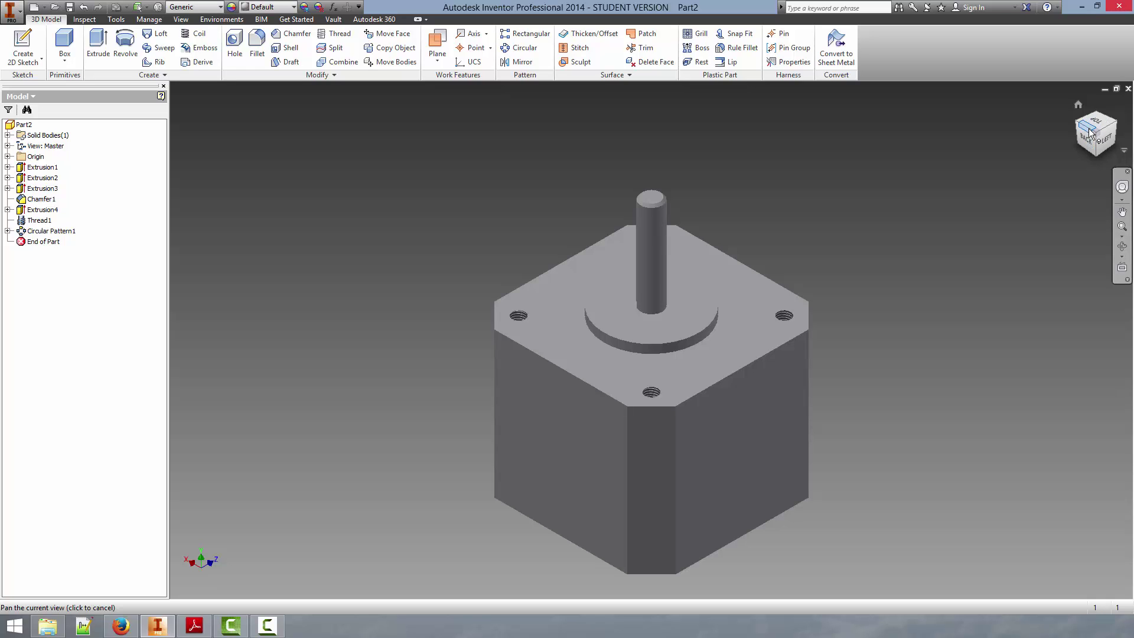
{"action": "left_click", "coordinate": [1089, 132]}
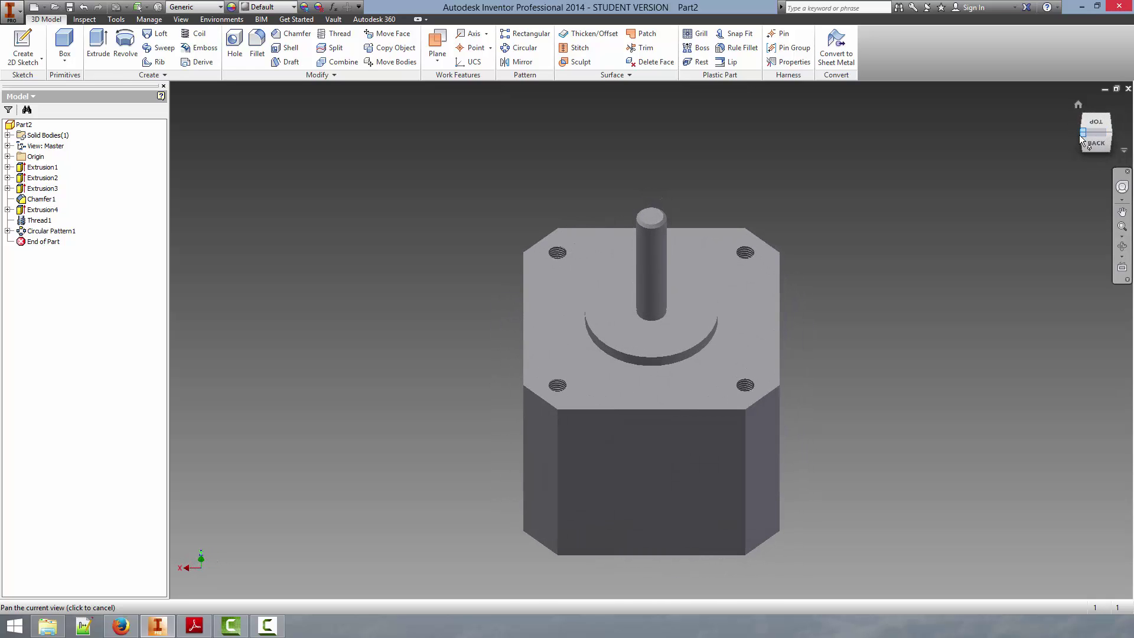